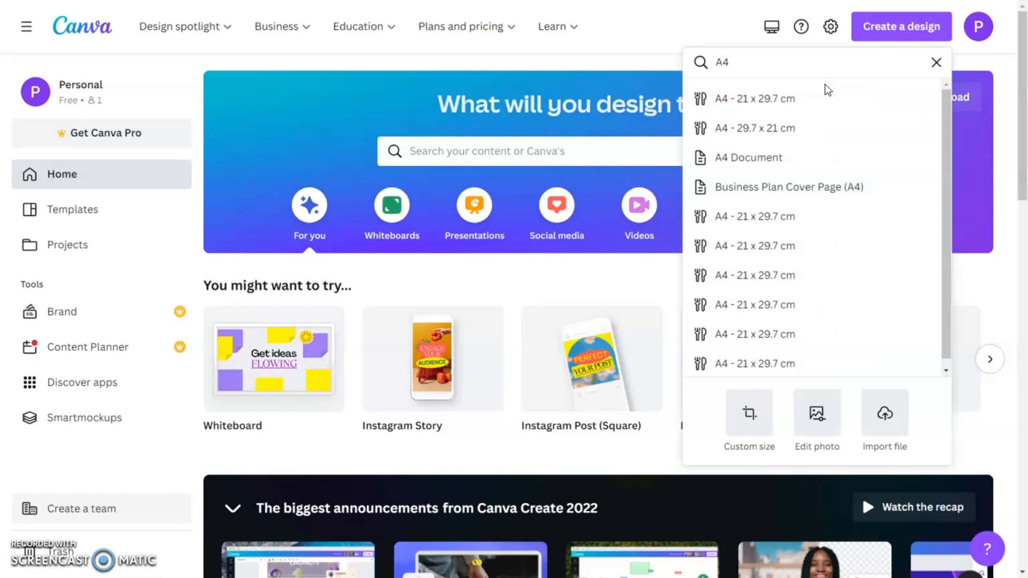
Create a new blank design from the A4 Document preset.
{"action": "scroll", "coordinate": [839, 133], "scroll_direction": "down", "scroll_amount": 1}
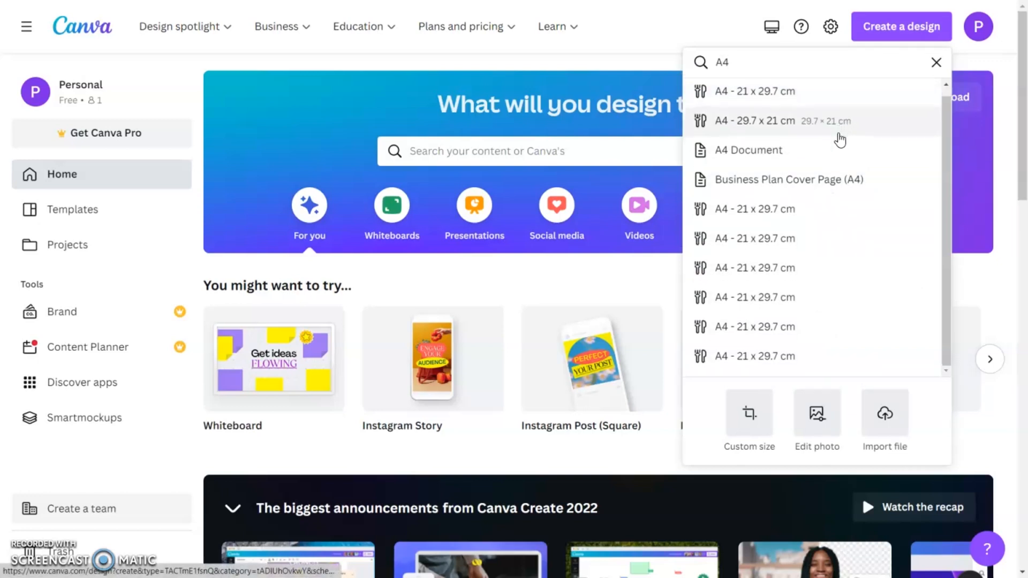
{"action": "left_click", "coordinate": [777, 162]}
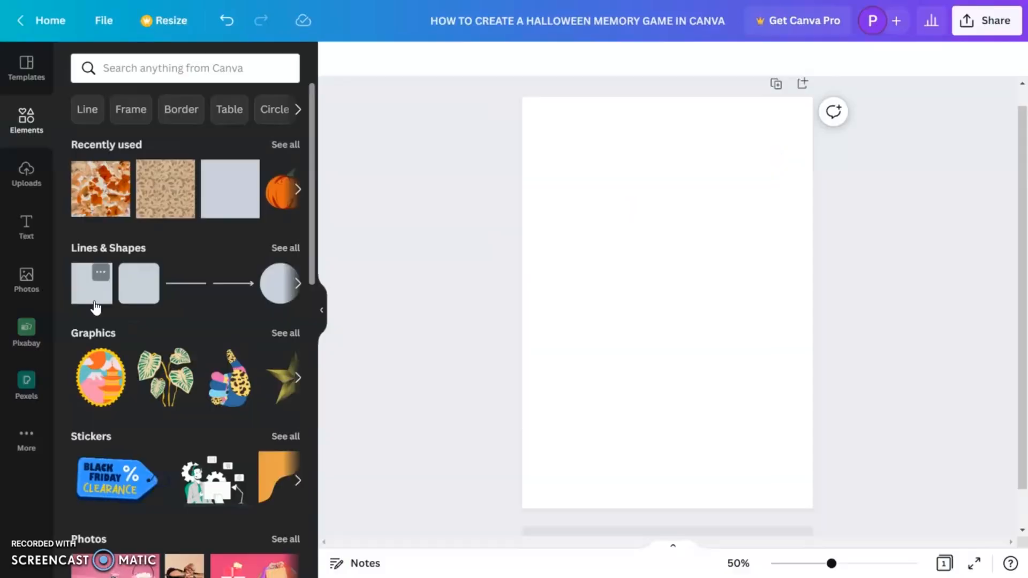
Add a square shape, fill it with orange and enlarge it to cover the whole page, slightly past the edges.
{"action": "left_click", "coordinate": [93, 291]}
{"action": "left_click_drag", "start_coordinate": [712, 257], "coordinate": [813, 96]}
{"action": "left_click", "coordinate": [413, 61]}
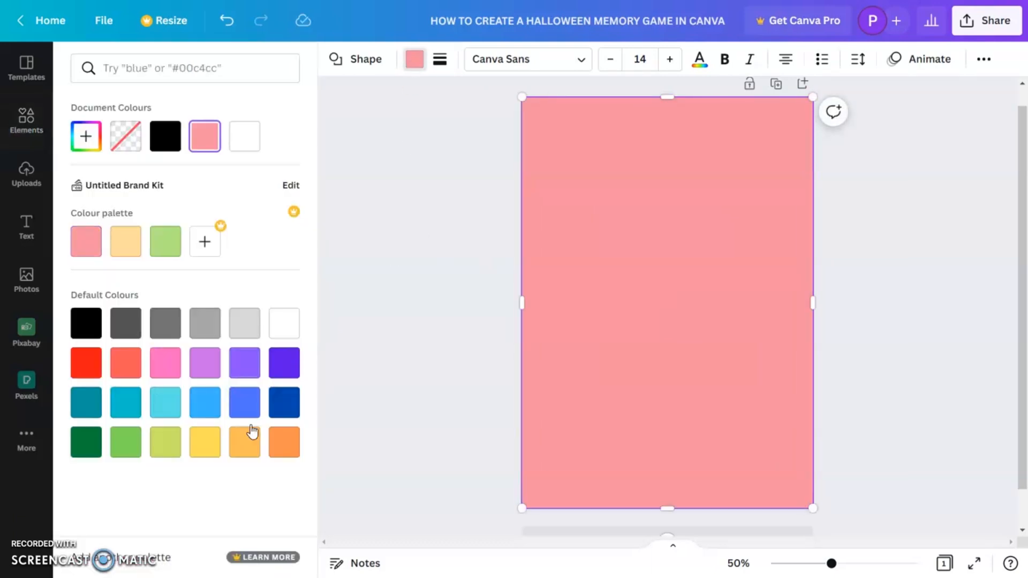
{"action": "left_click_drag", "start_coordinate": [673, 98], "coordinate": [673, 91]}
{"action": "left_click_drag", "start_coordinate": [665, 509], "coordinate": [668, 511]}
{"action": "left_click_drag", "start_coordinate": [814, 301], "coordinate": [818, 300]}
{"action": "left_click", "coordinate": [881, 313]}
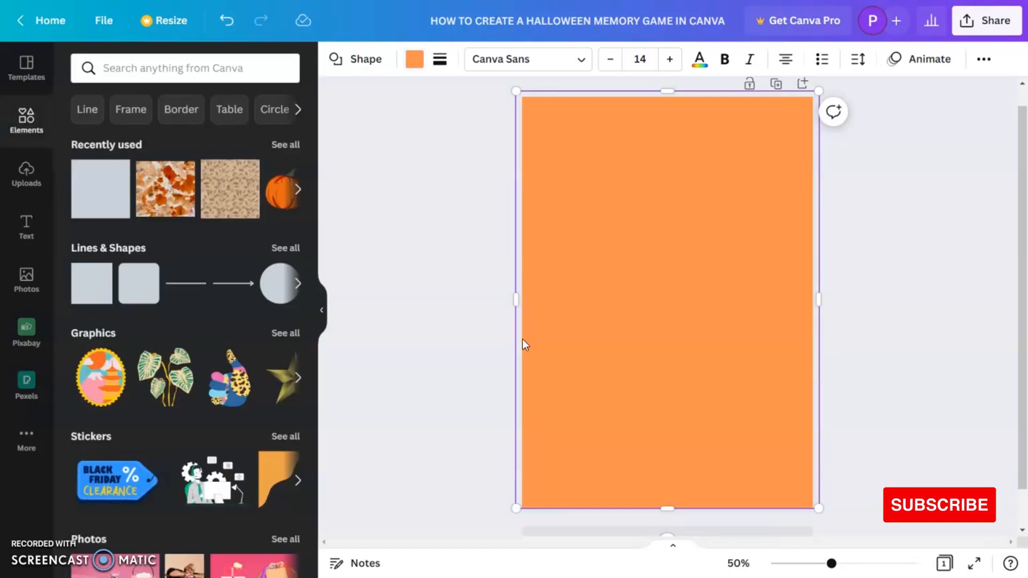
{"action": "left_click", "coordinate": [461, 345]}
Add a second square, stretch it into a rectangle inside the orange background leaving an even border, and fill it with white.
{"action": "left_click", "coordinate": [109, 187]}
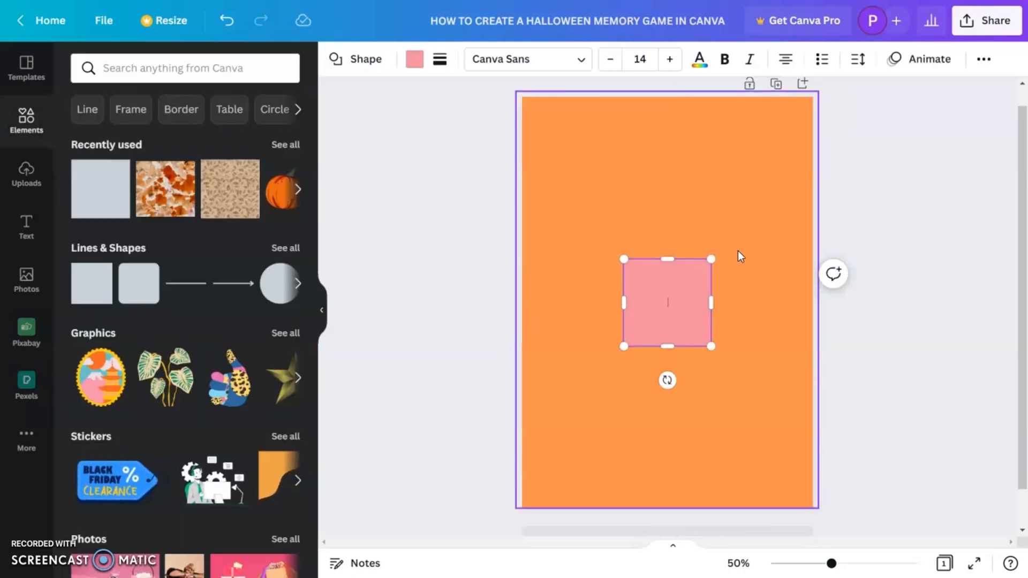
{"action": "left_click_drag", "start_coordinate": [712, 259], "coordinate": [798, 116]}
{"action": "left_click", "coordinate": [415, 58]}
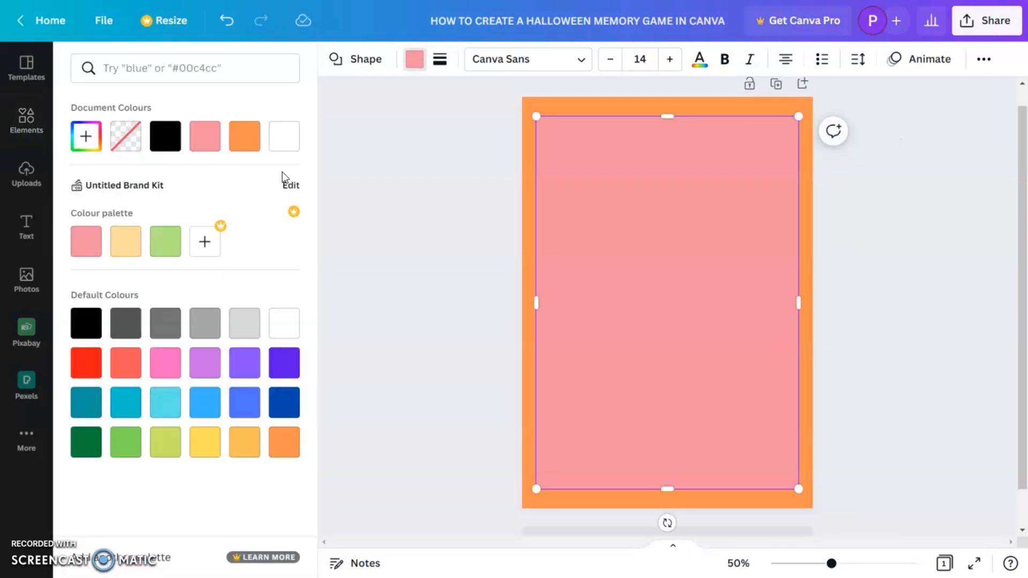
{"action": "left_click", "coordinate": [287, 140]}
{"action": "left_click_drag", "start_coordinate": [670, 485], "coordinate": [666, 494]}
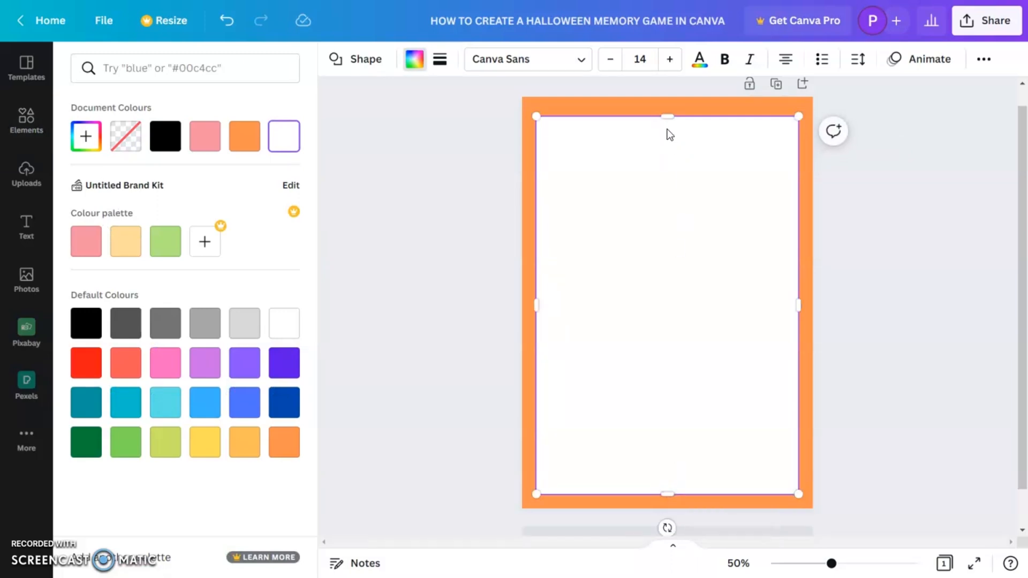
{"action": "left_click_drag", "start_coordinate": [667, 115], "coordinate": [666, 113]}
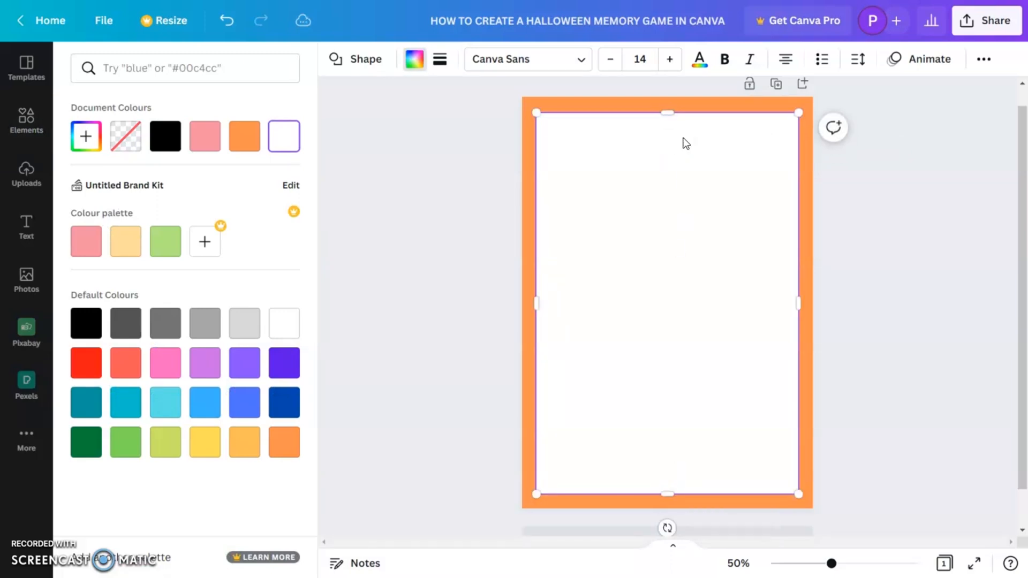
Centre the white rectangle vertically on the page and lock it.
{"action": "left_click", "coordinate": [990, 62]}
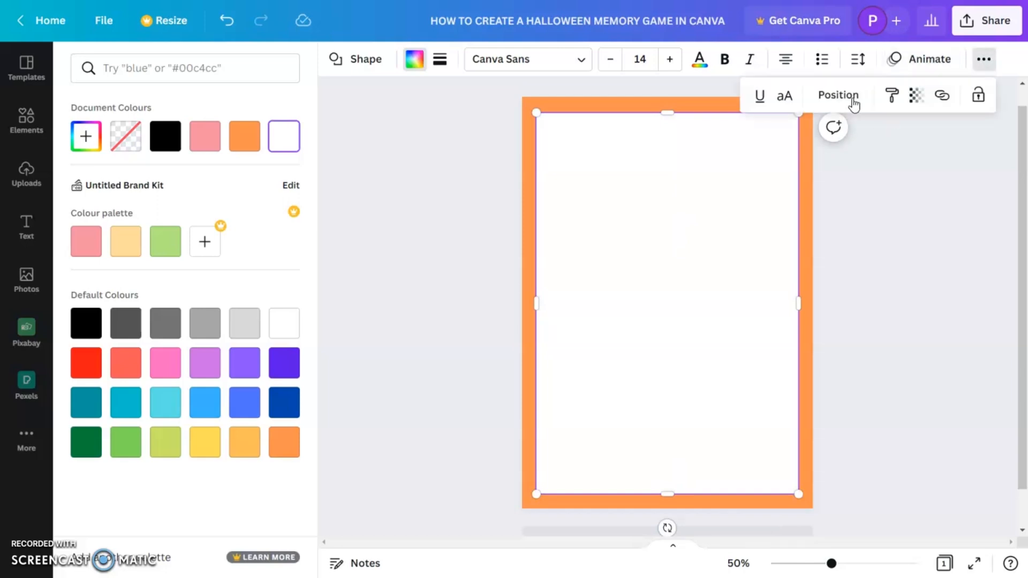
{"action": "left_click", "coordinate": [839, 96]}
{"action": "left_click", "coordinate": [878, 327]}
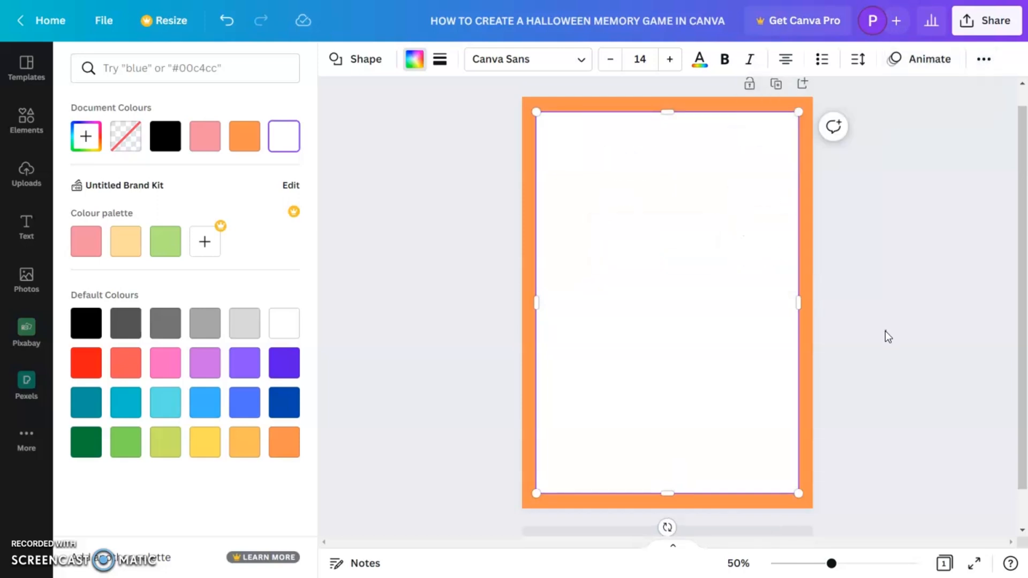
{"action": "left_click", "coordinate": [888, 329]}
{"action": "left_click", "coordinate": [917, 314]}
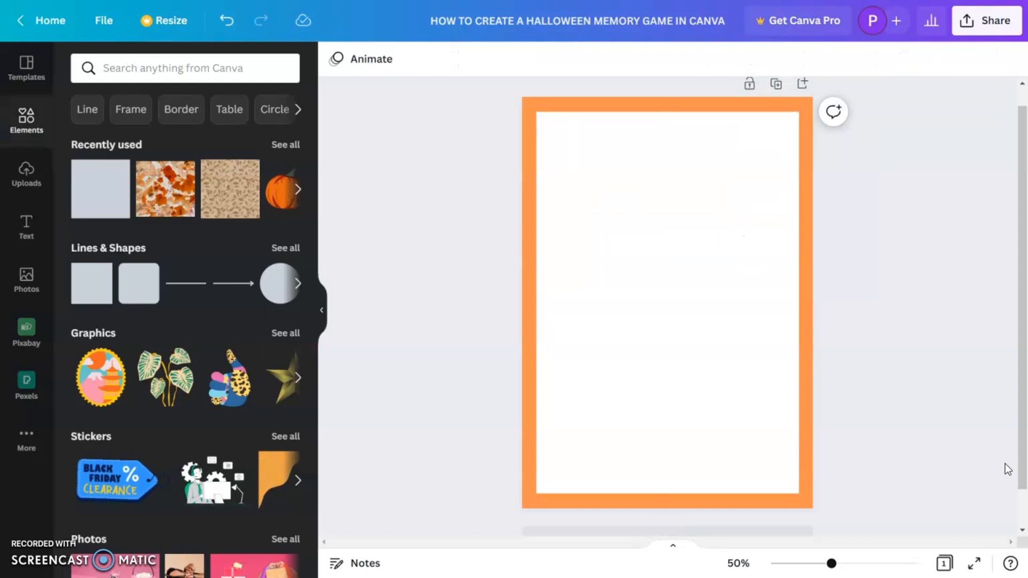
{"action": "left_click", "coordinate": [622, 338]}
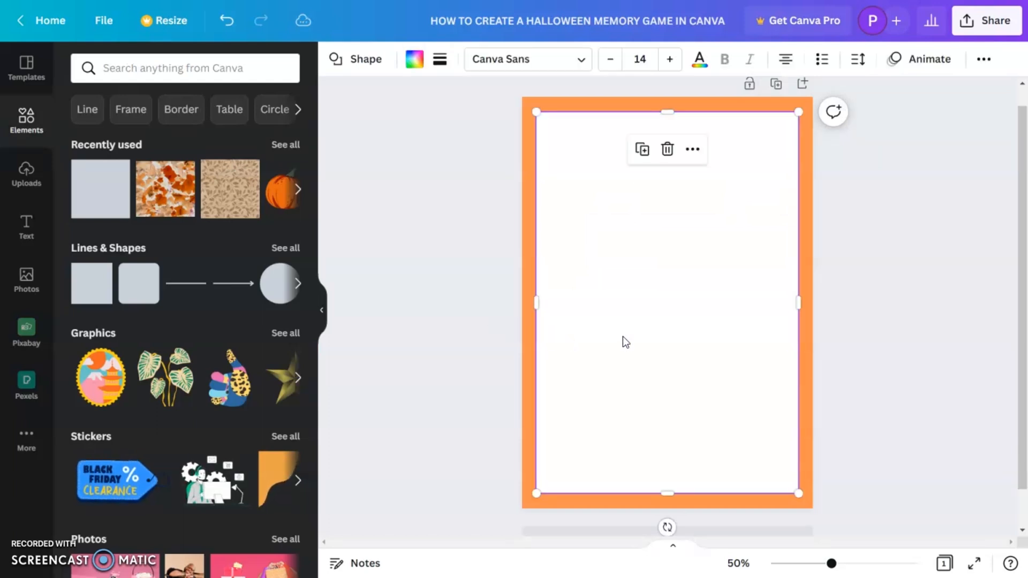
{"action": "left_click", "coordinate": [973, 62]}
{"action": "left_click", "coordinate": [978, 95]}
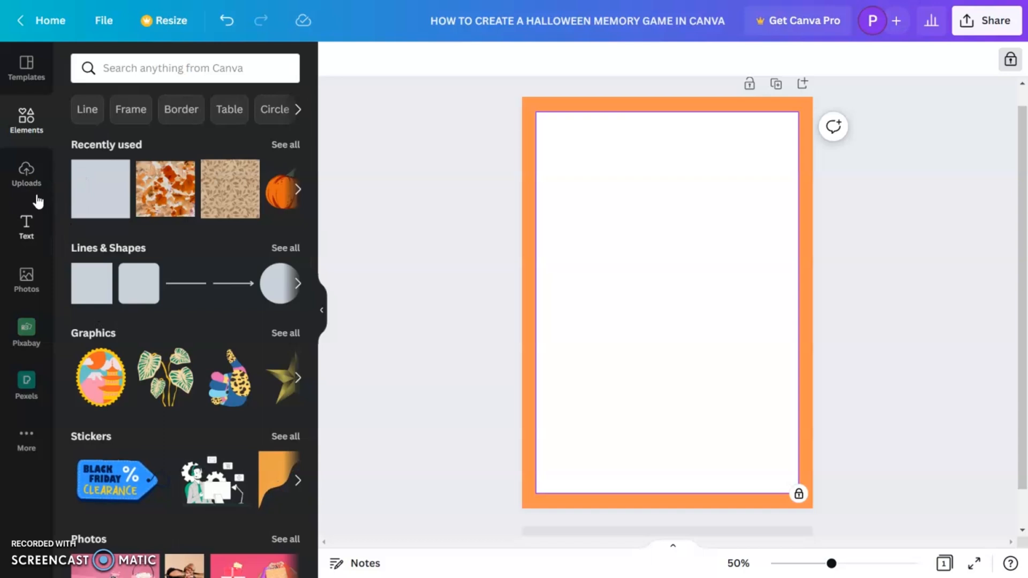
Add a heading reading "Halloween" and set its font to Jeepers.
{"action": "left_click", "coordinate": [19, 244]}
{"action": "left_click", "coordinate": [172, 191]}
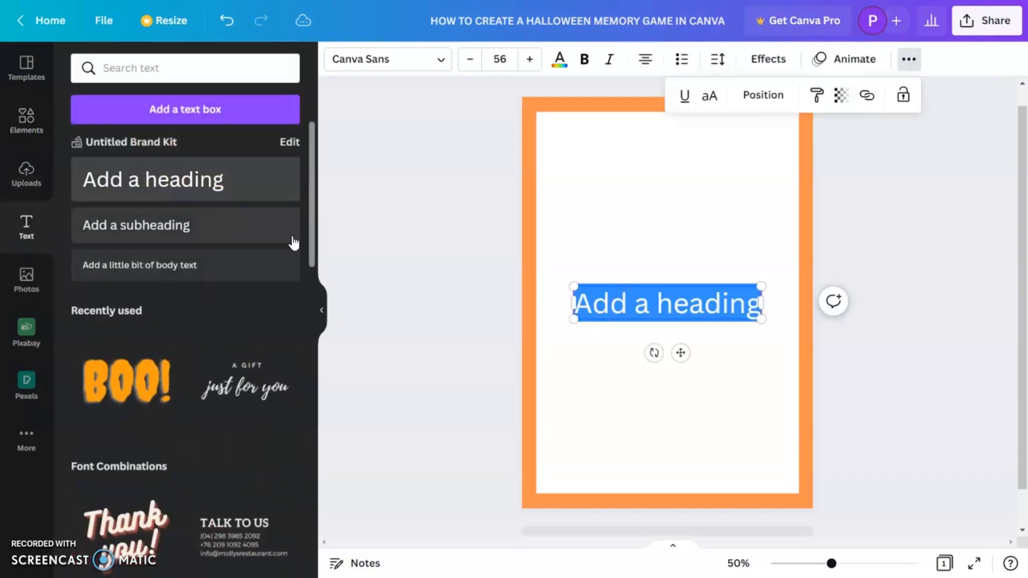
{"action": "type", "text": "Halloween"}
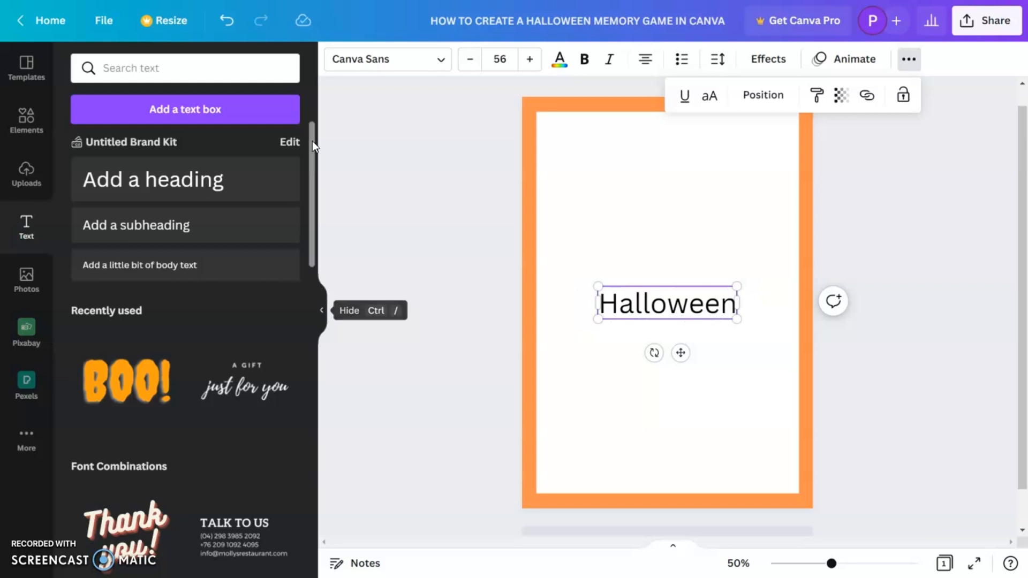
{"action": "left_click", "coordinate": [361, 53]}
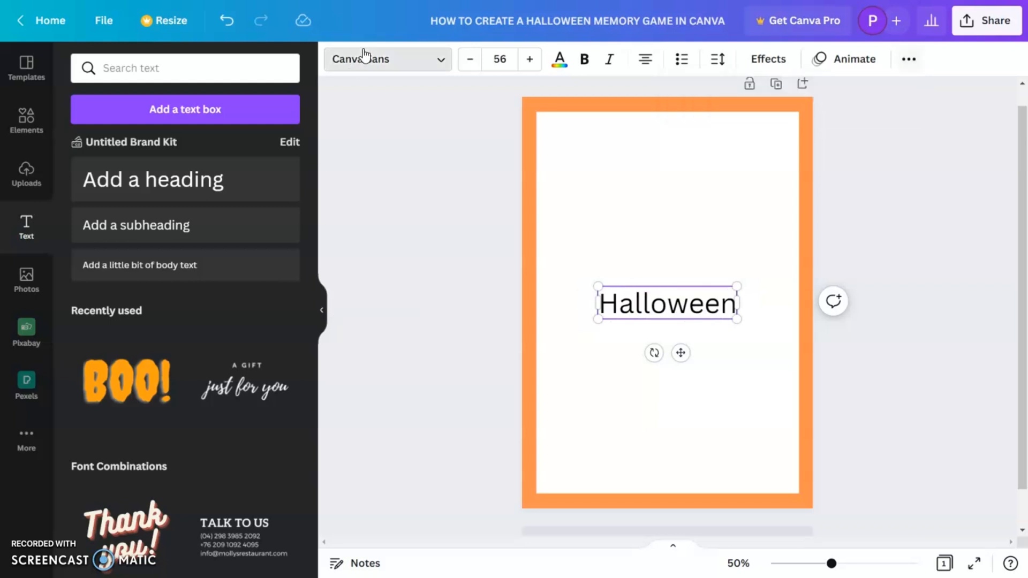
{"action": "left_click", "coordinate": [122, 207]}
Enlarge the Halloween heading to about size 98.6 and place it near the top left of the white rectangle.
{"action": "left_click_drag", "start_coordinate": [721, 319], "coordinate": [756, 346]}
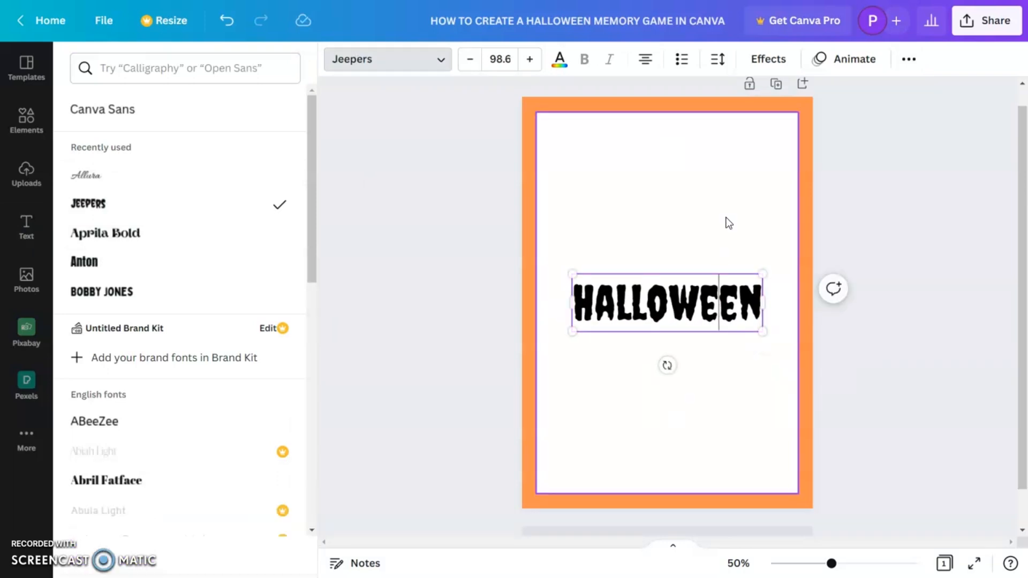
{"action": "left_click_drag", "start_coordinate": [706, 312], "coordinate": [680, 157]}
{"action": "left_click", "coordinate": [670, 213]}
{"action": "left_click", "coordinate": [971, 204]}
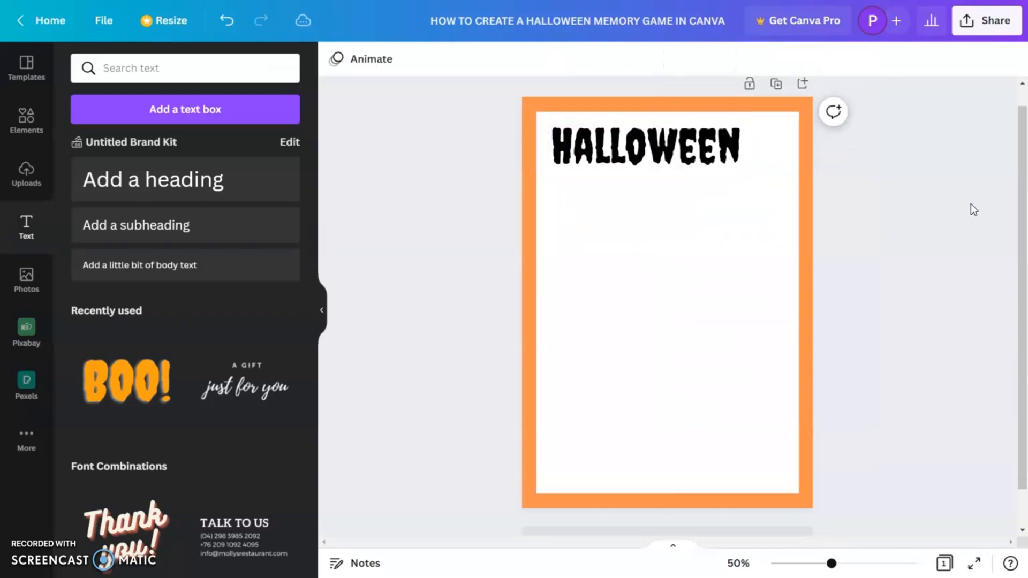
Add a subheading reading "Memory match game".
{"action": "left_click", "coordinate": [225, 231]}
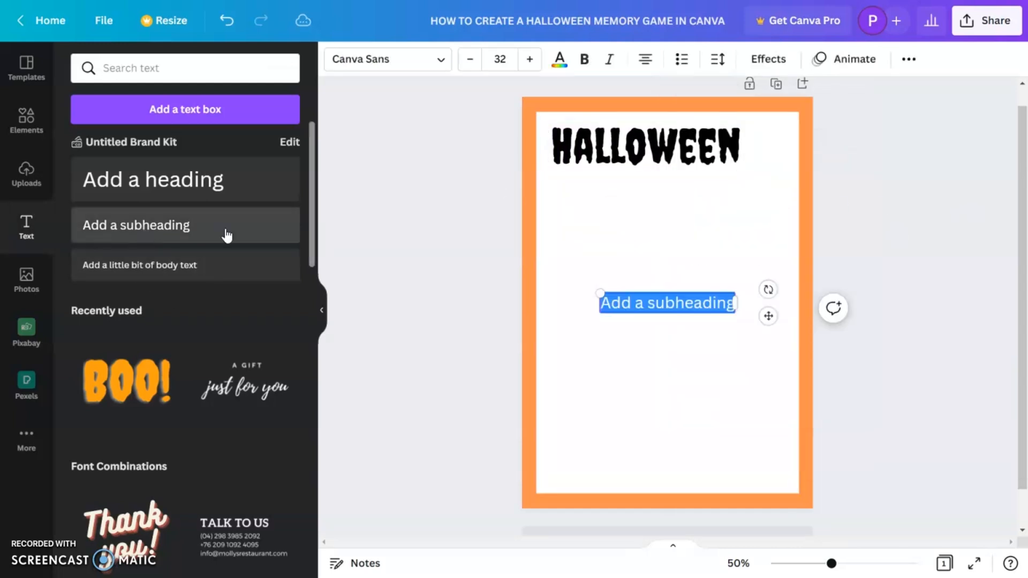
{"action": "type", "text": "M"}
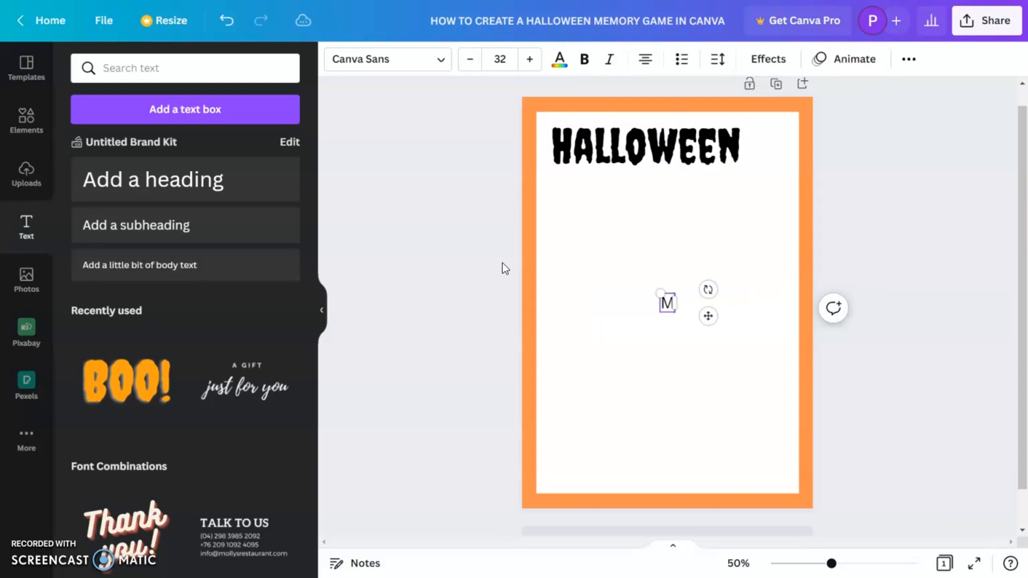
{"action": "type", "text": "emory g"}
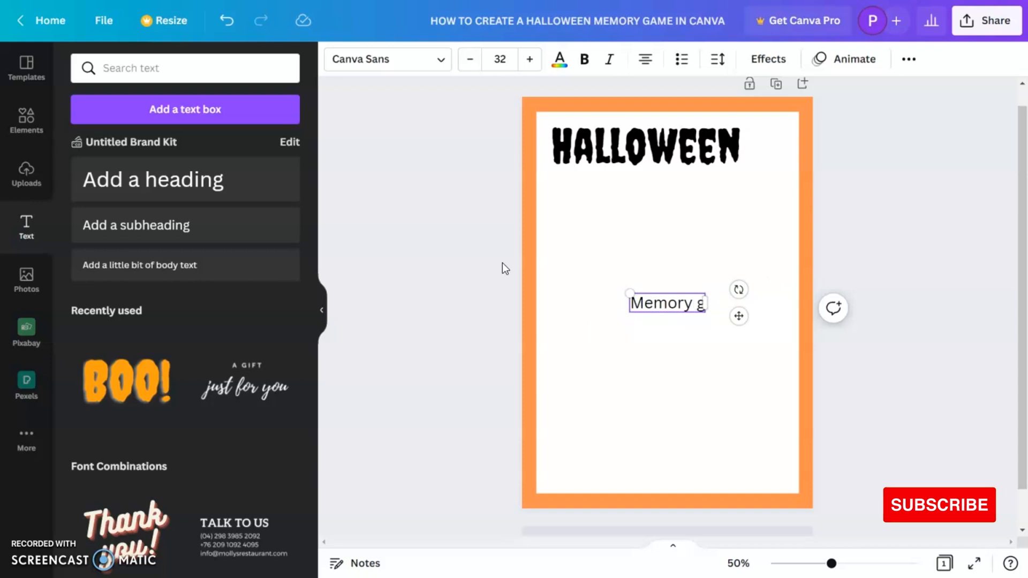
{"action": "type", "text": "am"}
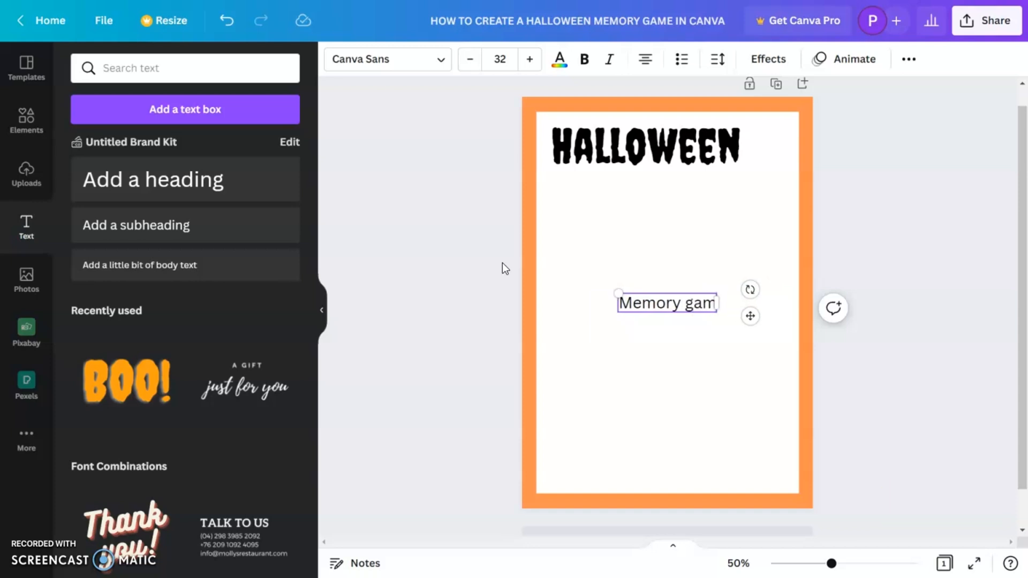
{"action": "type", "text": "e"}
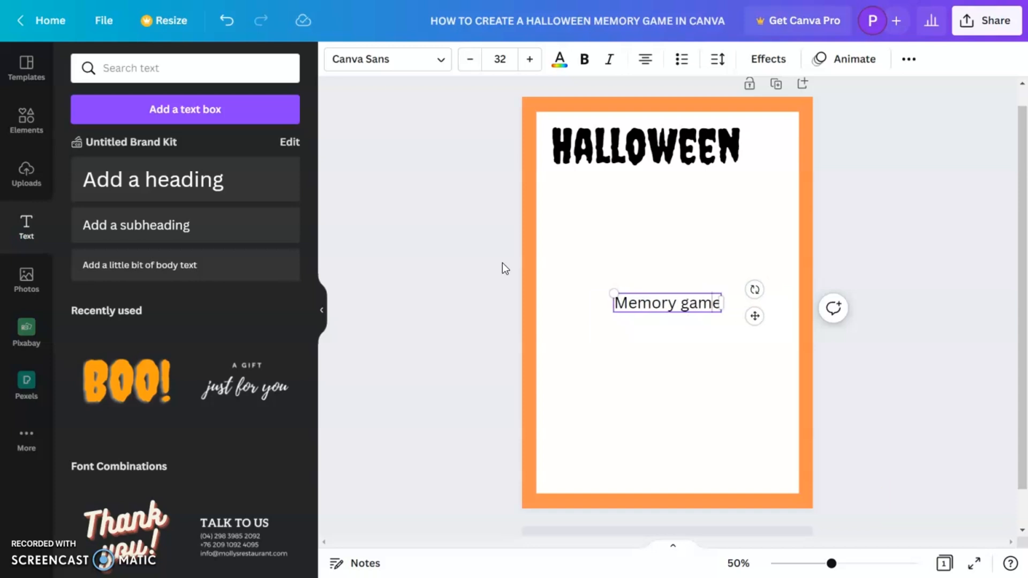
{"action": "type", "text": "match"}
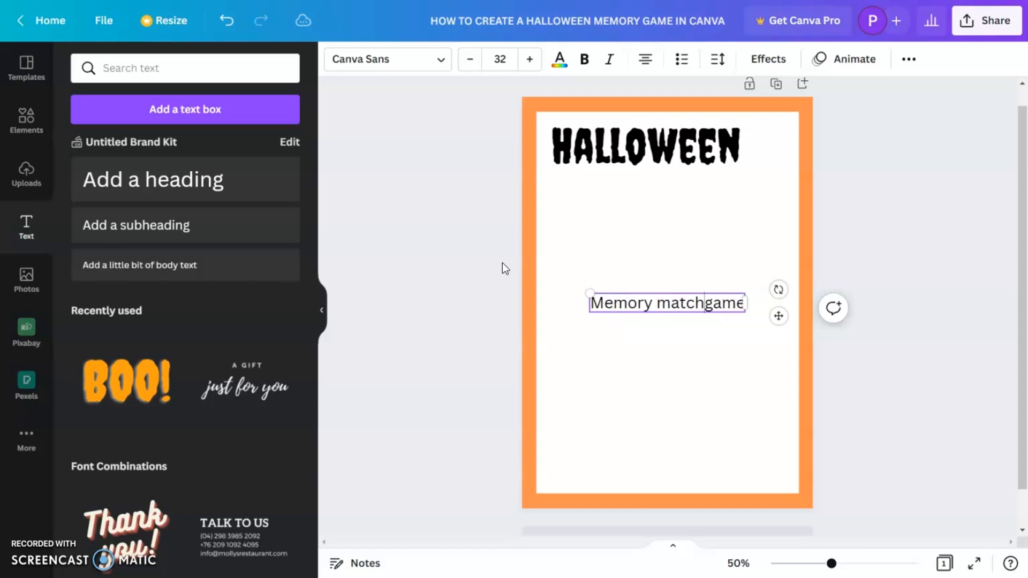
{"action": "left_click", "coordinate": [622, 371]}
Place the subheading directly beneath the Halloween heading and enlarge it to about size 36.3 to match the heading's width.
{"action": "left_click_drag", "start_coordinate": [666, 305], "coordinate": [637, 194]}
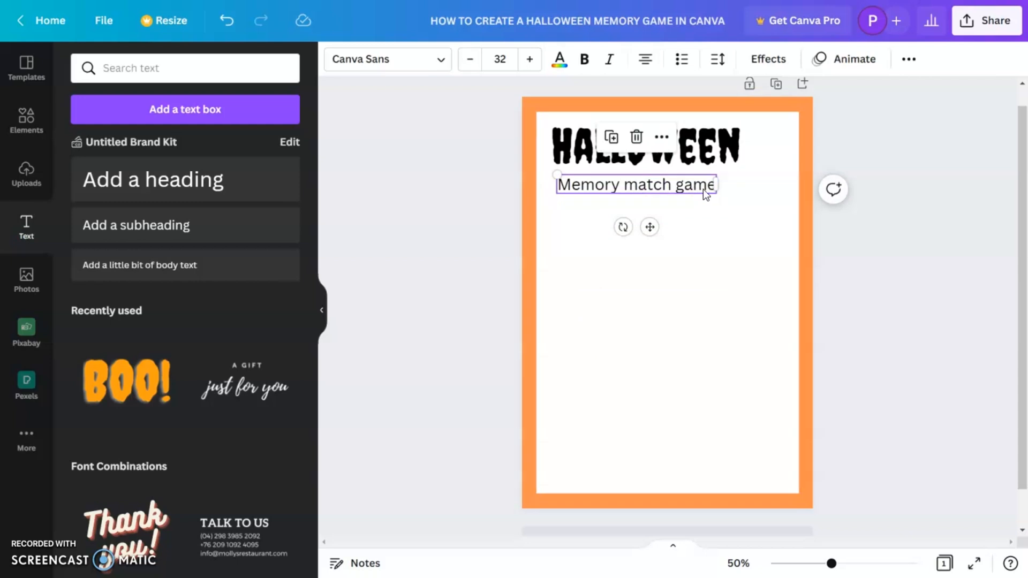
{"action": "left_click_drag", "start_coordinate": [715, 196], "coordinate": [729, 195]}
{"action": "left_click_drag", "start_coordinate": [663, 185], "coordinate": [671, 179]}
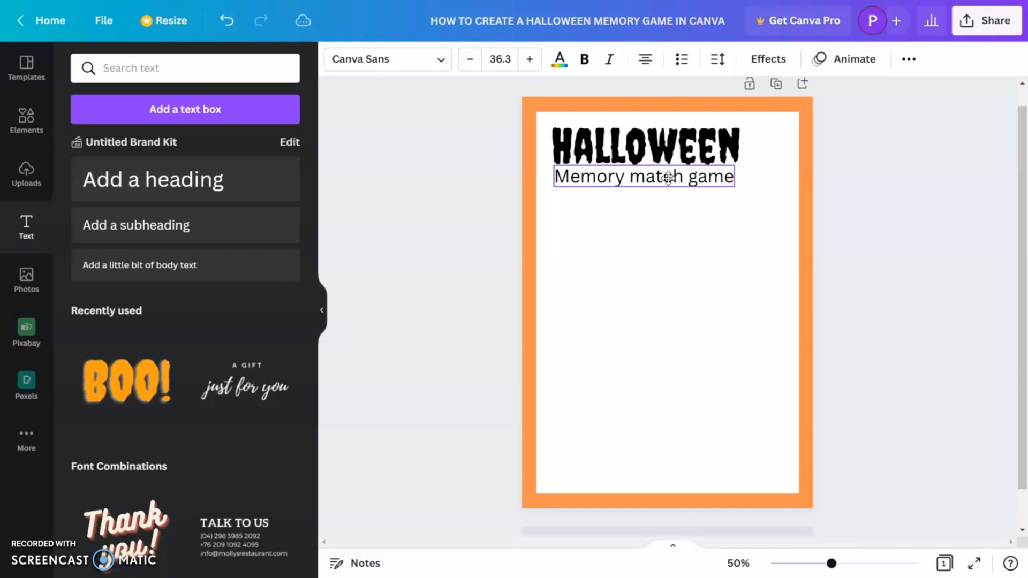
{"action": "left_click", "coordinate": [856, 196]}
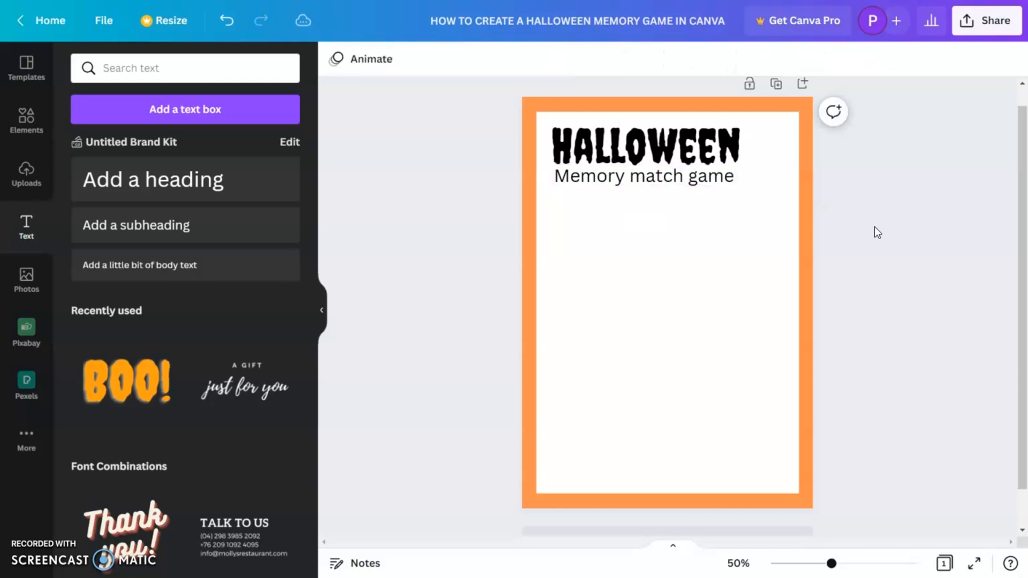
Nudge the subheading slightly downward, away from the Halloween heading.
{"action": "left_click", "coordinate": [702, 181]}
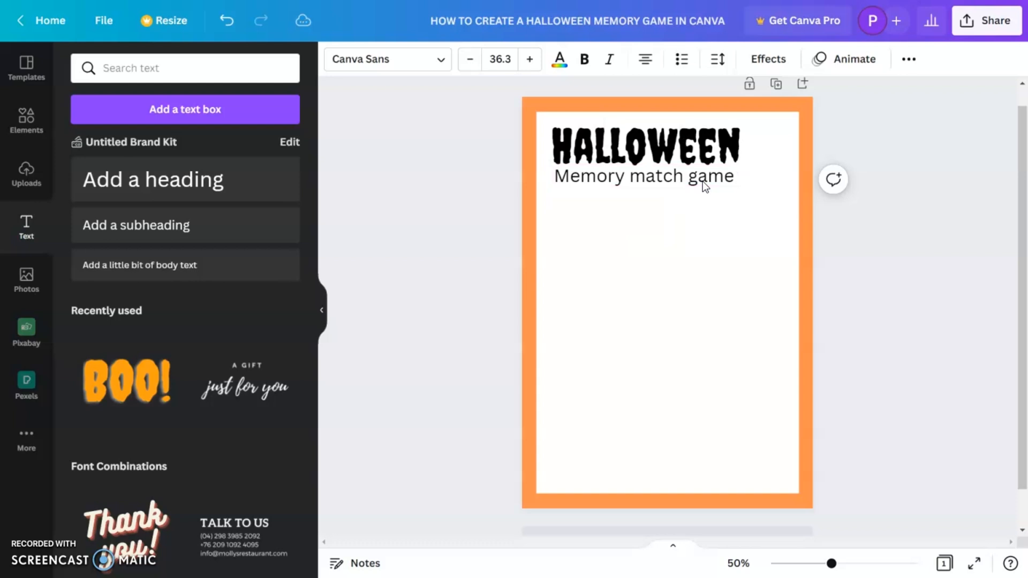
{"action": "left_click", "coordinate": [702, 196]}
{"action": "left_click", "coordinate": [708, 179]}
{"action": "key", "text": "Down"}
{"action": "key", "text": "Down"}
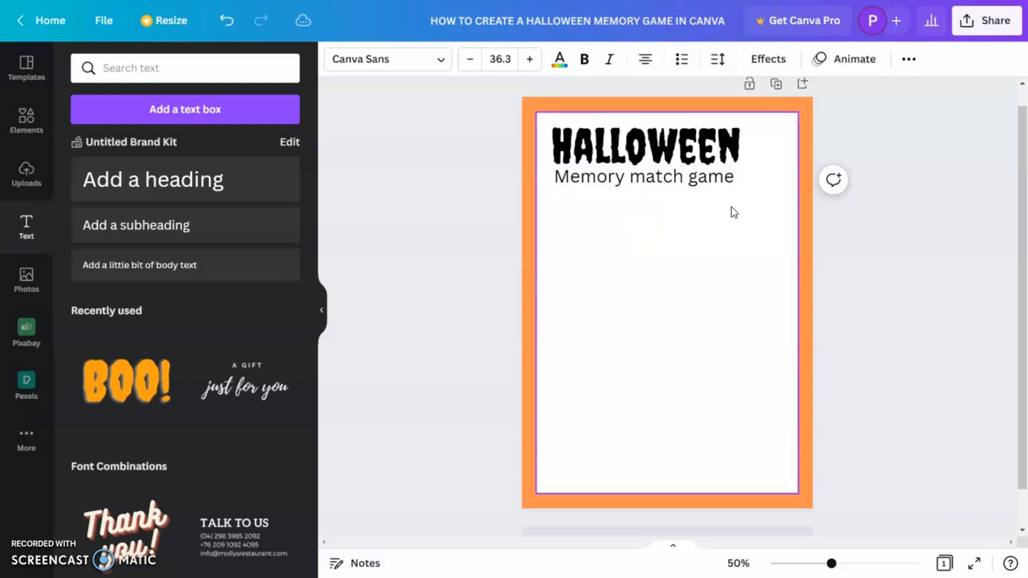
{"action": "left_click", "coordinate": [722, 239]}
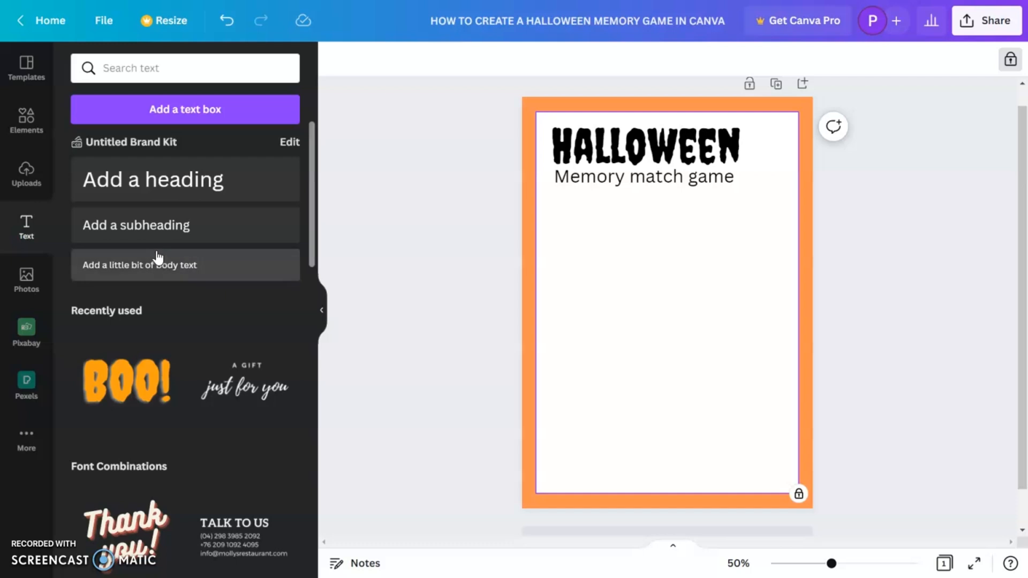
Add a small orange square below the subheading and duplicate it into an evenly spaced horizontal row of four.
{"action": "left_click", "coordinate": [35, 132]}
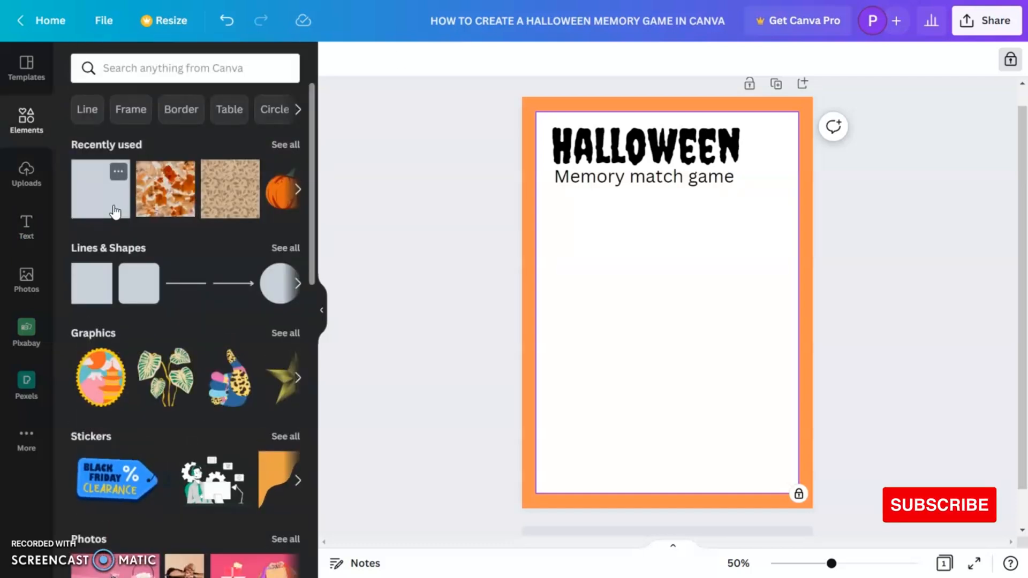
{"action": "left_click", "coordinate": [101, 189]}
{"action": "left_click_drag", "start_coordinate": [676, 314], "coordinate": [642, 264]}
{"action": "key", "text": "ctrl+z"}
{"action": "left_click_drag", "start_coordinate": [579, 258], "coordinate": [647, 255]}
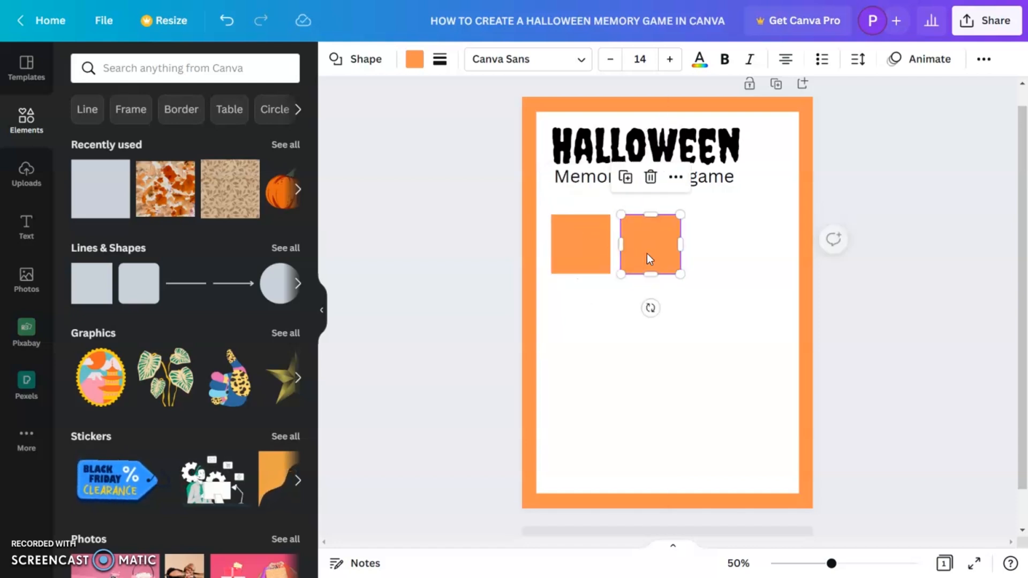
{"action": "key", "text": "ctrl+d"}
{"action": "key", "text": "ctrl+d"}
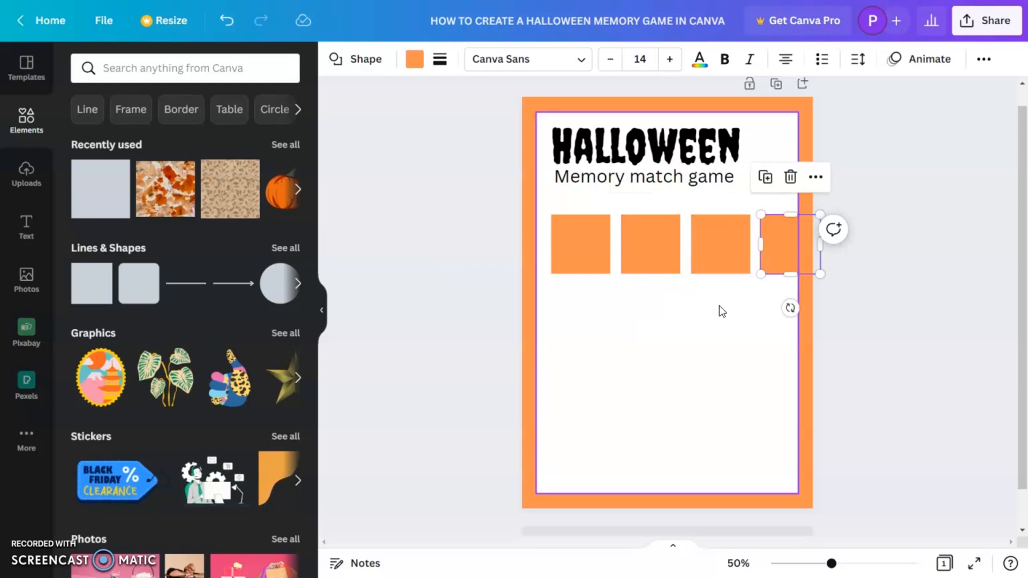
Scale down the row of four orange squares together so it fits inside the white rectangle, aligned beneath the title text.
{"action": "left_click_drag", "start_coordinate": [754, 333], "coordinate": [592, 225]}
{"action": "left_click_drag", "start_coordinate": [781, 325], "coordinate": [616, 238]}
{"action": "mouse_move", "coordinate": [775, 249]}
{"action": "left_mouse_down"}
{"action": "mouse_move", "coordinate": [756, 246]}
{"action": "mouse_move", "coordinate": [780, 267]}
{"action": "left_mouse_up"}
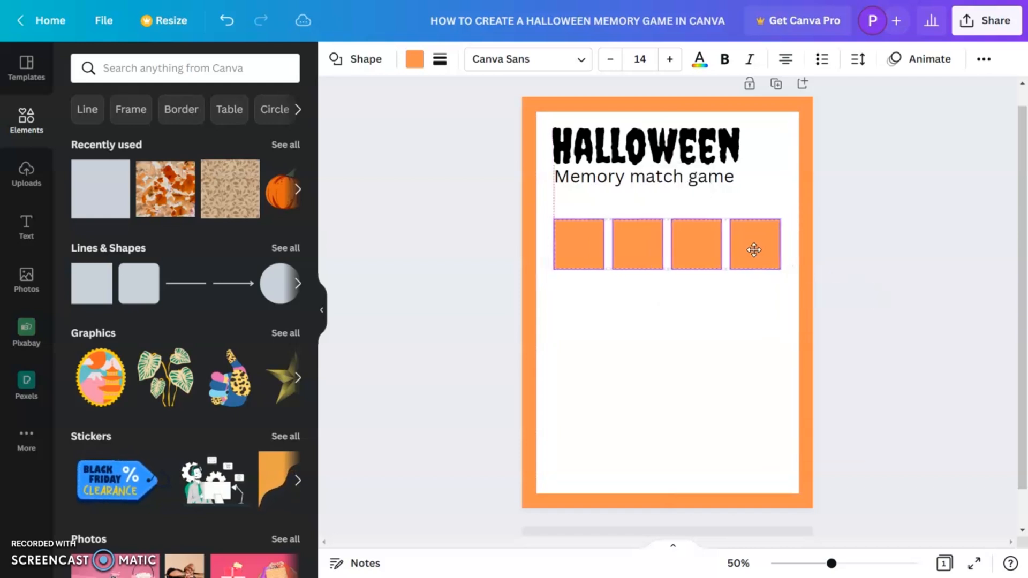
{"action": "left_click_drag", "start_coordinate": [776, 268], "coordinate": [777, 270]}
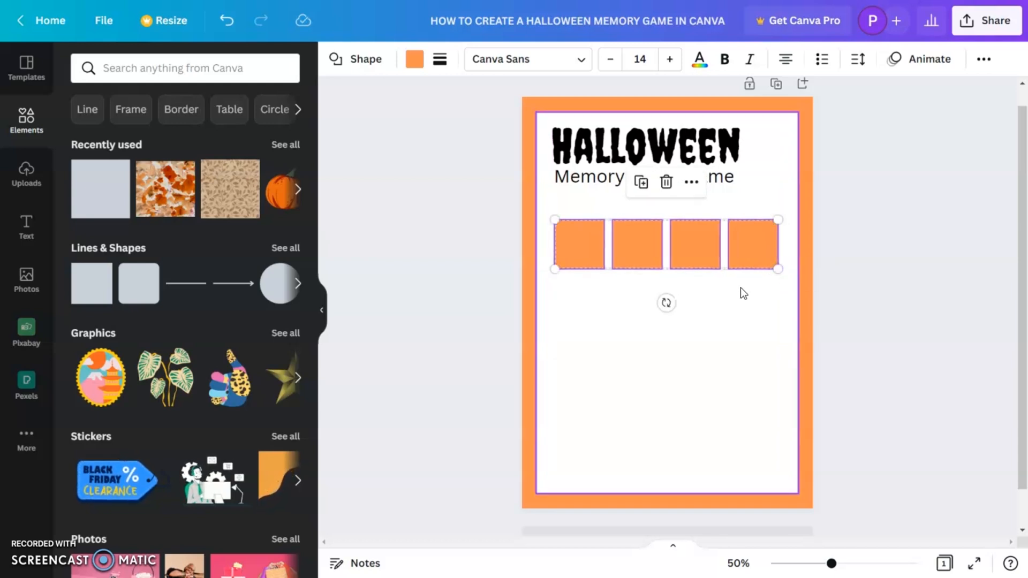
Centre the row of four orange squares horizontally within the white rectangle on the page.
{"action": "left_click", "coordinate": [879, 59]}
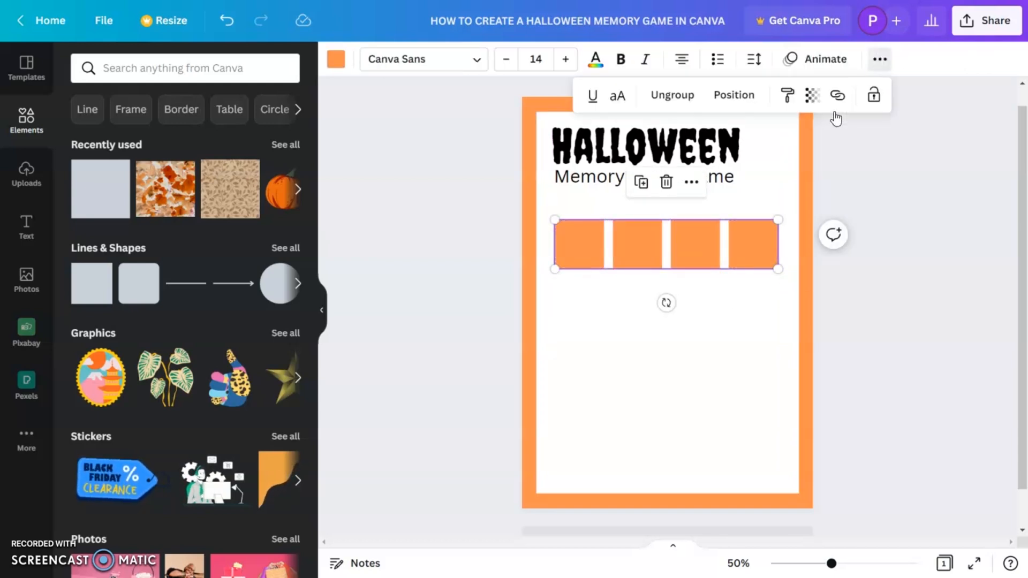
{"action": "left_click", "coordinate": [734, 95]}
{"action": "left_click", "coordinate": [668, 232]}
{"action": "left_click", "coordinate": [720, 314]}
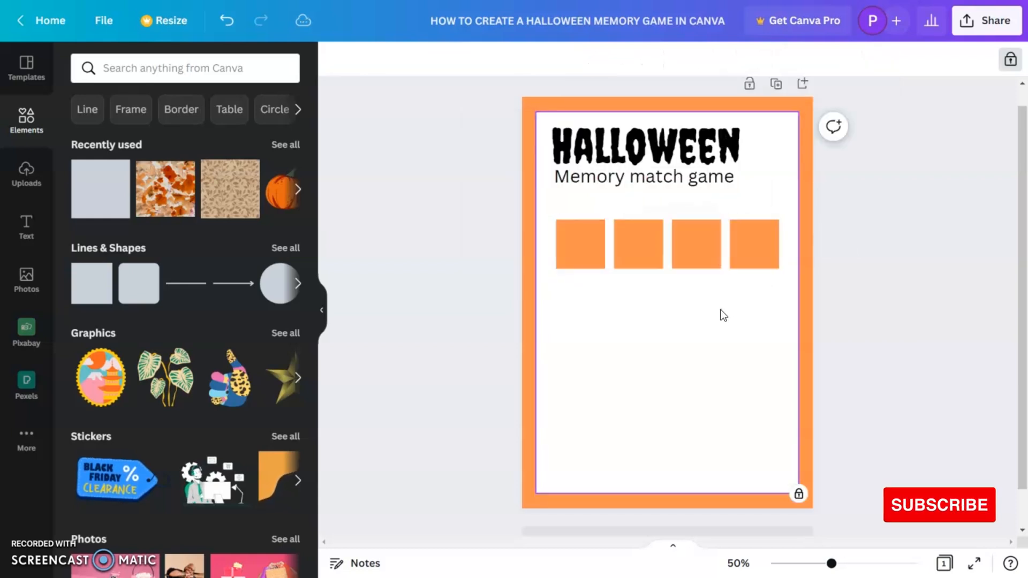
Enlarge the row of four orange squares slightly as one unit, keeping it inside the white rectangle.
{"action": "left_click", "coordinate": [770, 261]}
{"action": "left_click_drag", "start_coordinate": [778, 269], "coordinate": [752, 256]}
{"action": "left_click", "coordinate": [737, 294]}
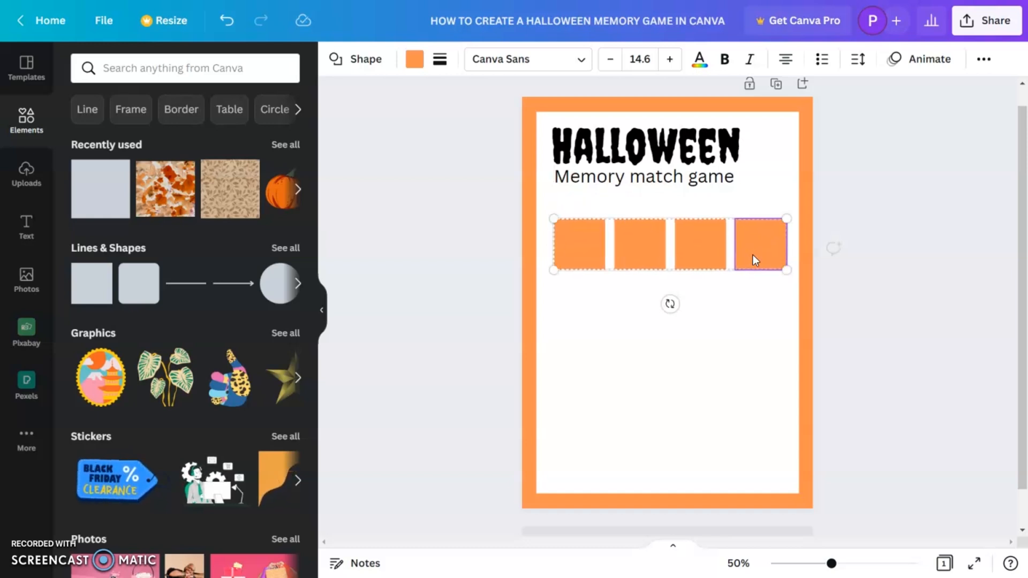
{"action": "left_click", "coordinate": [721, 373]}
Ungroup the row of squares and recolour its second and fourth squares black.
{"action": "right_click", "coordinate": [755, 255]}
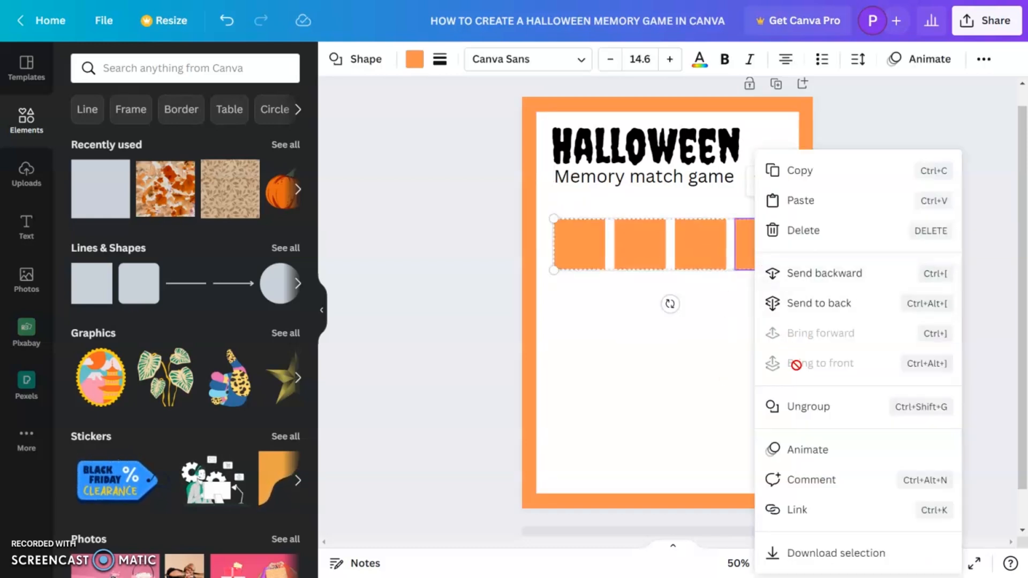
{"action": "left_click", "coordinate": [798, 407]}
{"action": "left_click", "coordinate": [654, 239]}
{"action": "left_click", "coordinate": [772, 250], "text": "shift"}
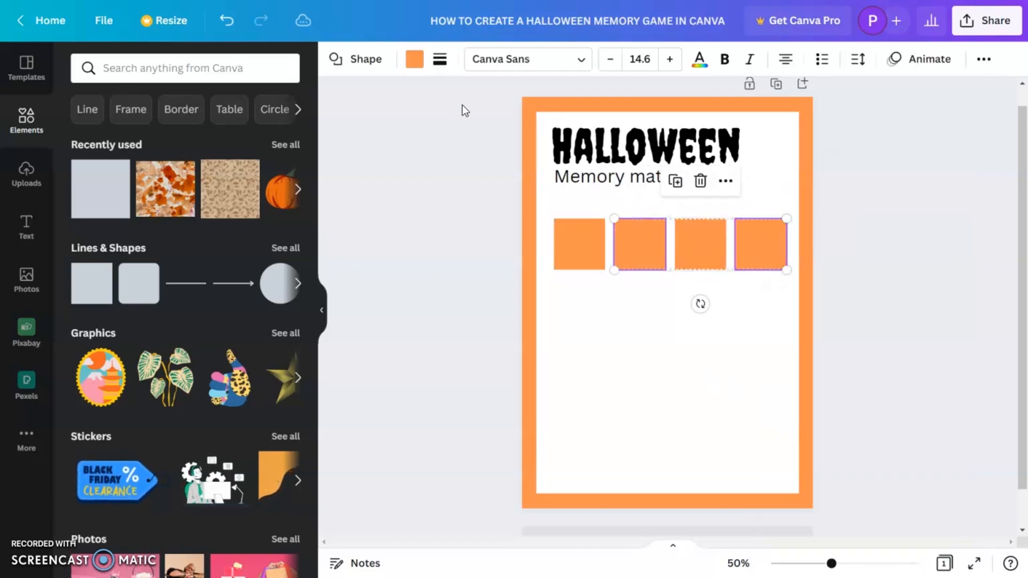
{"action": "left_click", "coordinate": [416, 60]}
{"action": "left_click", "coordinate": [85, 322]}
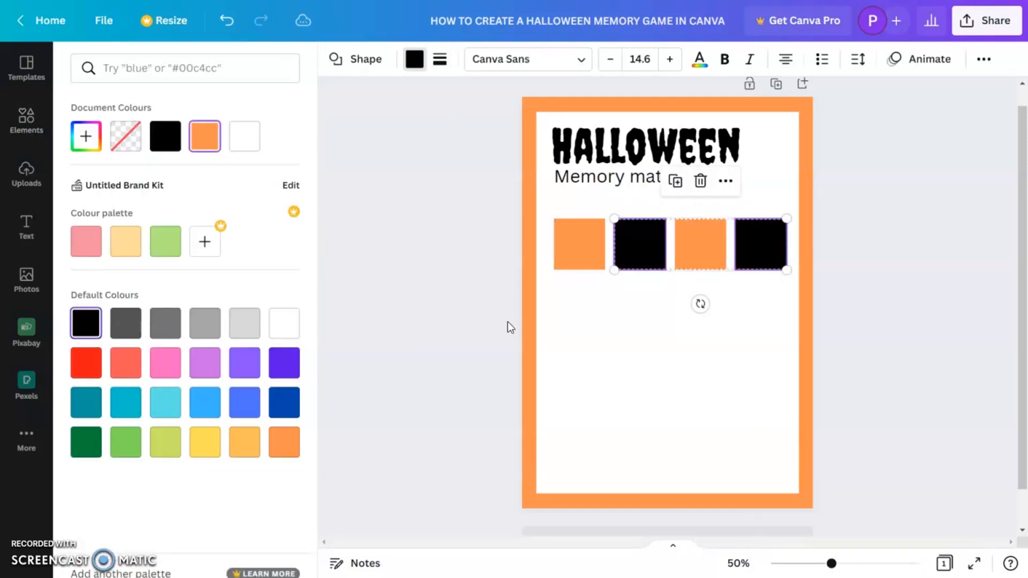
Duplicate the complete row of squares three times downward at even spacing to form a four-by-four grid.
{"action": "left_click_drag", "start_coordinate": [754, 314], "coordinate": [573, 235]}
{"action": "left_click", "coordinate": [670, 317]}
{"action": "left_click_drag", "start_coordinate": [710, 296], "coordinate": [582, 304]}
{"action": "key", "text": "ctrl+d"}
{"action": "key", "text": "ctrl+d"}
Recolour the first and third squares of the grid's second and fourth rows black.
{"action": "left_click", "coordinate": [593, 296]}
{"action": "left_click", "coordinate": [710, 313], "text": "shift"}
{"action": "left_click", "coordinate": [702, 426], "text": "shift"}
{"action": "left_click", "coordinate": [579, 423], "text": "shift"}
{"action": "left_click", "coordinate": [415, 59]}
{"action": "left_click", "coordinate": [90, 328]}
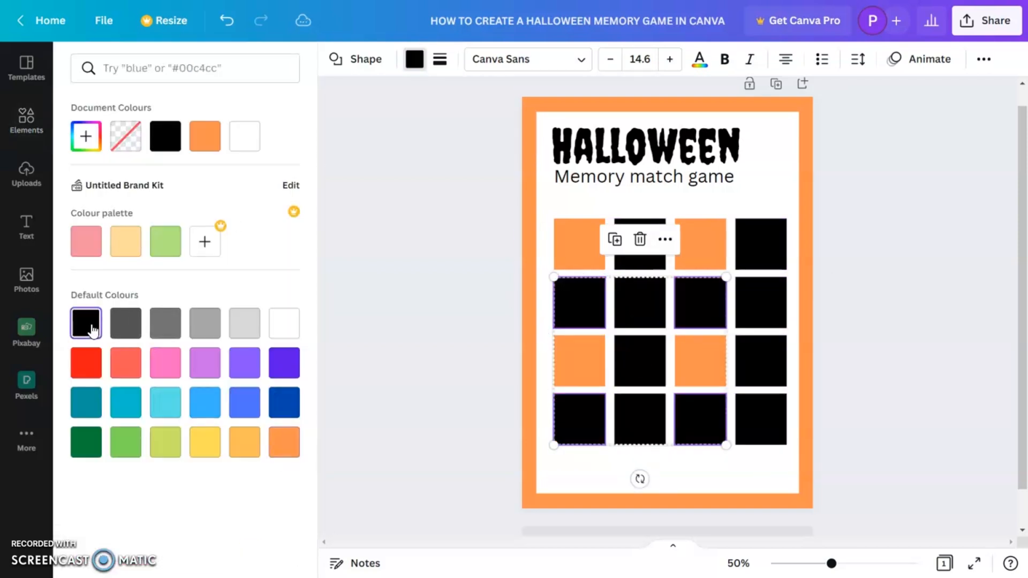
Recolour the second and fourth squares of the grid's second and third rows orange.
{"action": "left_click", "coordinate": [645, 306]}
{"action": "left_click", "coordinate": [757, 306], "text": "shift"}
{"action": "left_click", "coordinate": [757, 364], "text": "shift"}
{"action": "left_click", "coordinate": [646, 370], "text": "shift"}
{"action": "left_click", "coordinate": [210, 144]}
Set the second and fourth squares of the grid's third row back to black.
{"action": "left_click", "coordinate": [693, 368]}
{"action": "left_click", "coordinate": [651, 371]}
{"action": "left_click", "coordinate": [758, 365], "text": "shift"}
{"action": "left_click", "coordinate": [91, 327]}
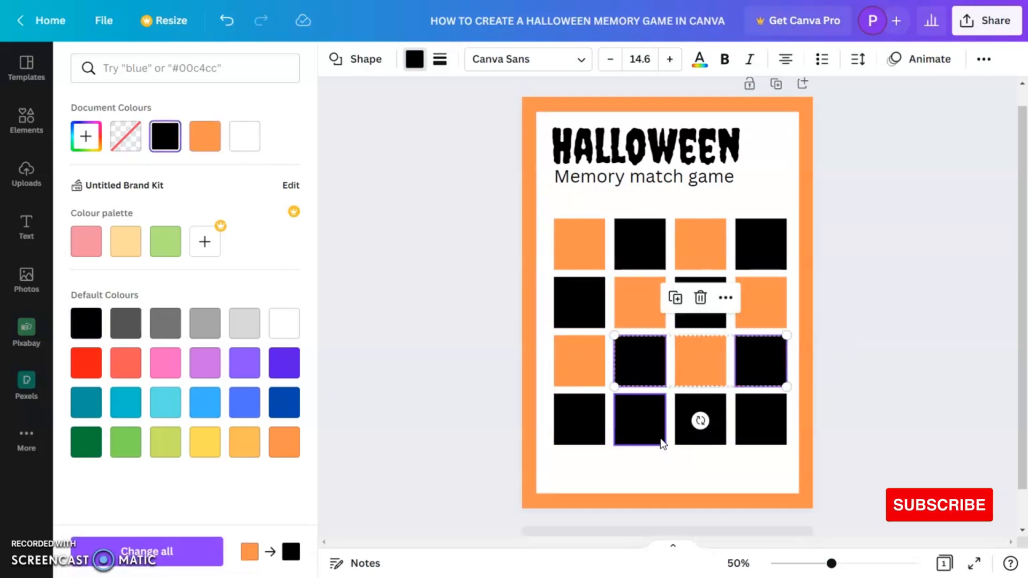
Recolour the second and fourth squares of the grid's bottom row orange to complete the checkerboard pattern.
{"action": "left_click", "coordinate": [654, 428]}
{"action": "left_click", "coordinate": [757, 423], "text": "shift"}
{"action": "left_click", "coordinate": [208, 140]}
{"action": "left_click", "coordinate": [916, 364]}
Group all sixteen squares and centre the group horizontally on the page.
{"action": "left_click_drag", "start_coordinate": [794, 462], "coordinate": [539, 189]}
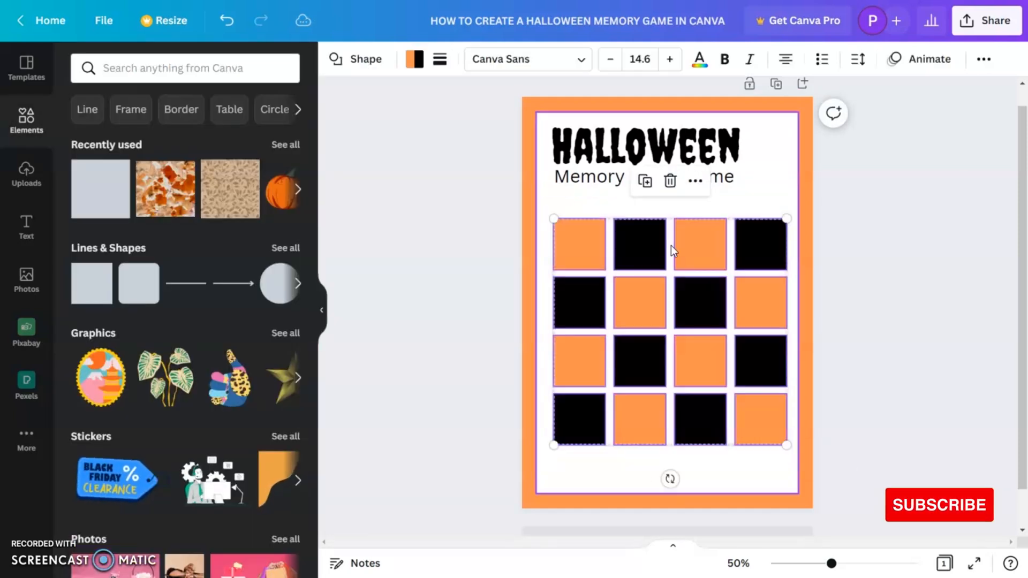
{"action": "key", "text": "ctrl+g"}
{"action": "left_click", "coordinate": [880, 59]}
{"action": "left_click", "coordinate": [734, 94]}
{"action": "left_click", "coordinate": [860, 287]}
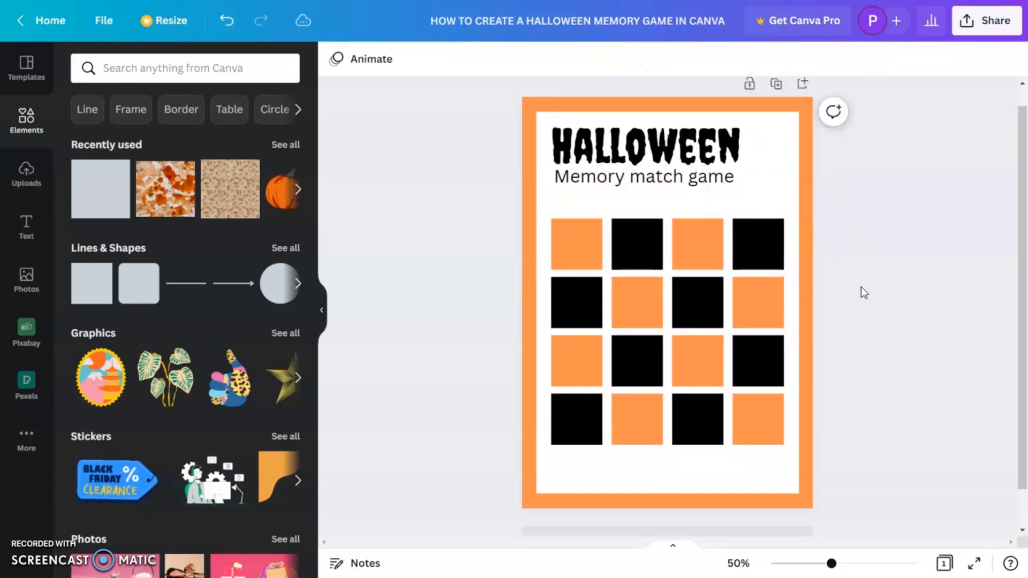
Enlarge the Halloween heading and its subheading together and move the square grid up closer beneath them.
{"action": "double_click", "coordinate": [762, 417]}
{"action": "left_click_drag", "start_coordinate": [547, 115], "coordinate": [751, 195]}
{"action": "left_click_drag", "start_coordinate": [677, 162], "coordinate": [682, 162]}
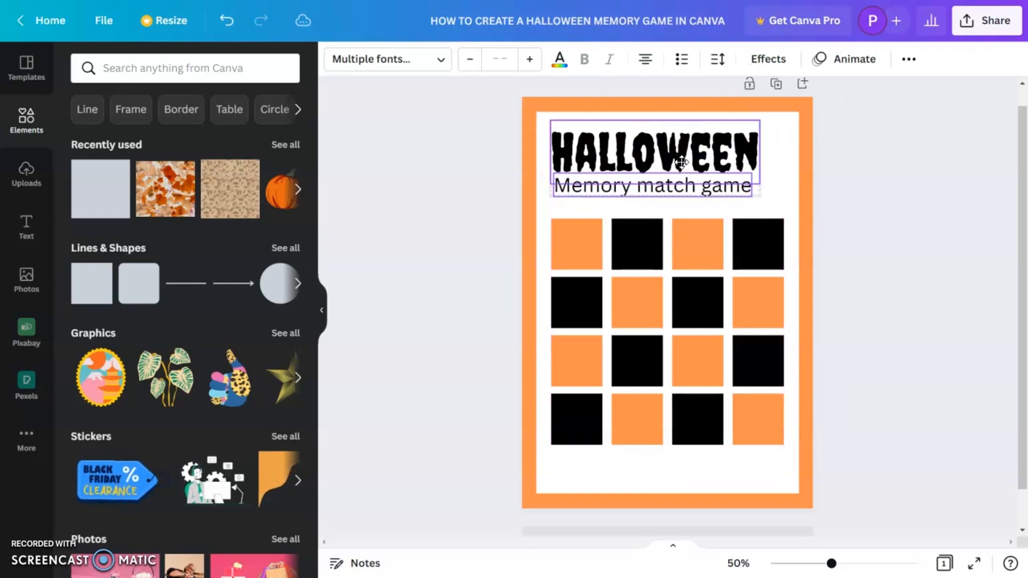
{"action": "left_click", "coordinate": [941, 217]}
{"action": "left_click_drag", "start_coordinate": [761, 374], "coordinate": [760, 360]}
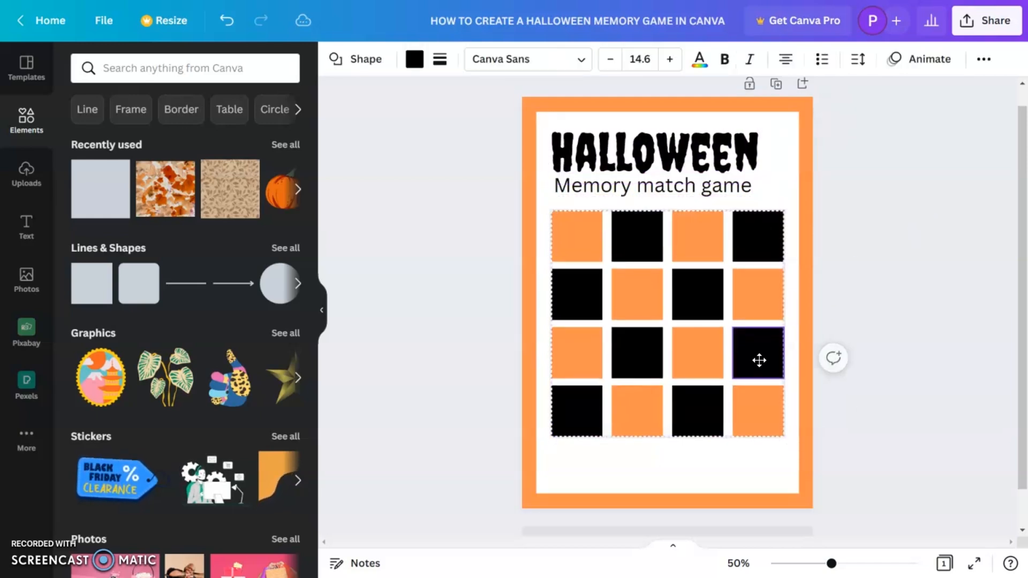
{"action": "left_click", "coordinate": [857, 355]}
Place a copy of the subheading below the grid and change its text to "How to Play".
{"action": "left_click", "coordinate": [689, 186]}
{"action": "left_click_drag", "start_coordinate": [689, 187], "coordinate": [694, 460]}
{"action": "double_click", "coordinate": [694, 459]}
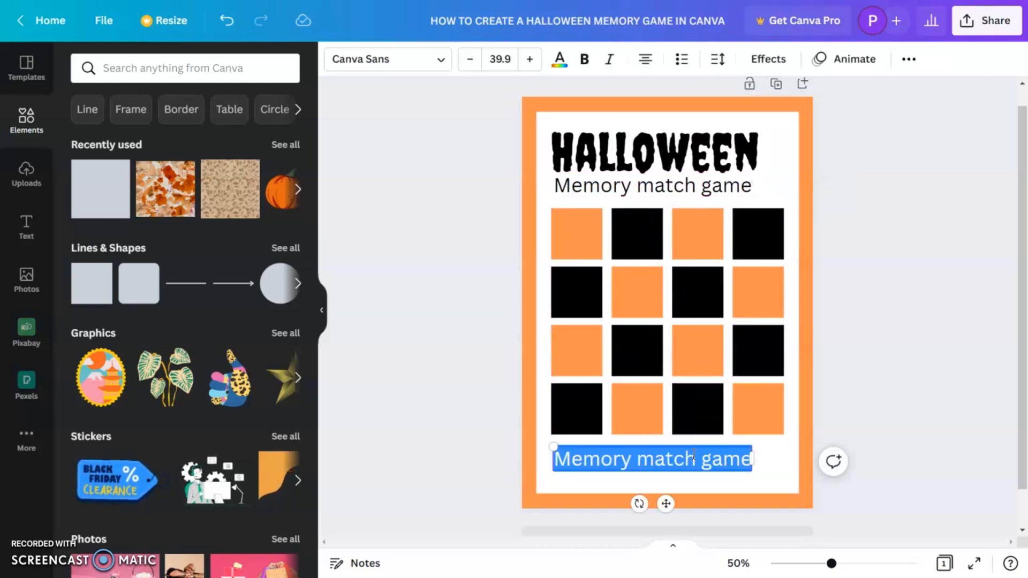
{"action": "type", "text": "How to PLay"}
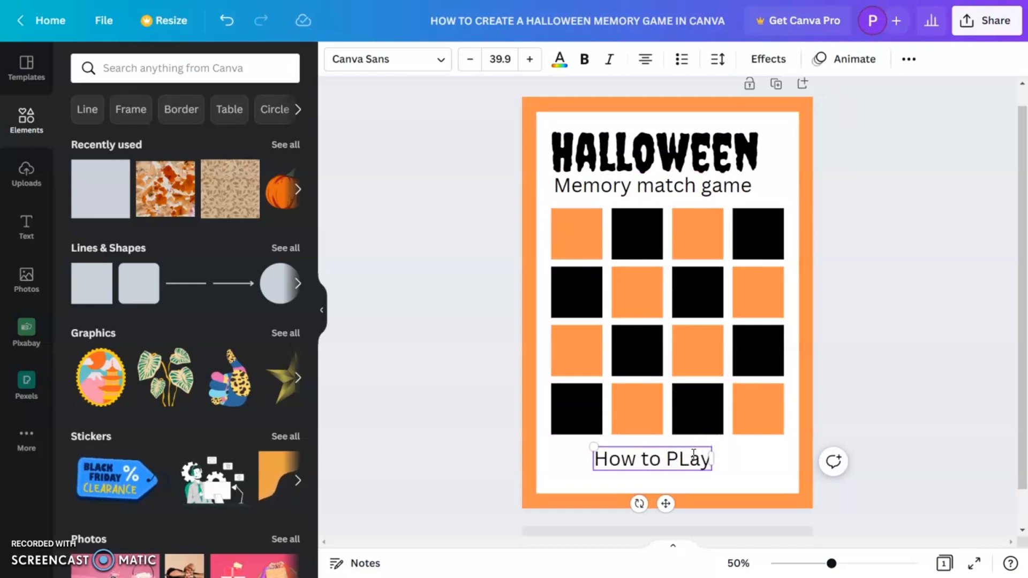
{"action": "left_click", "coordinate": [740, 470]}
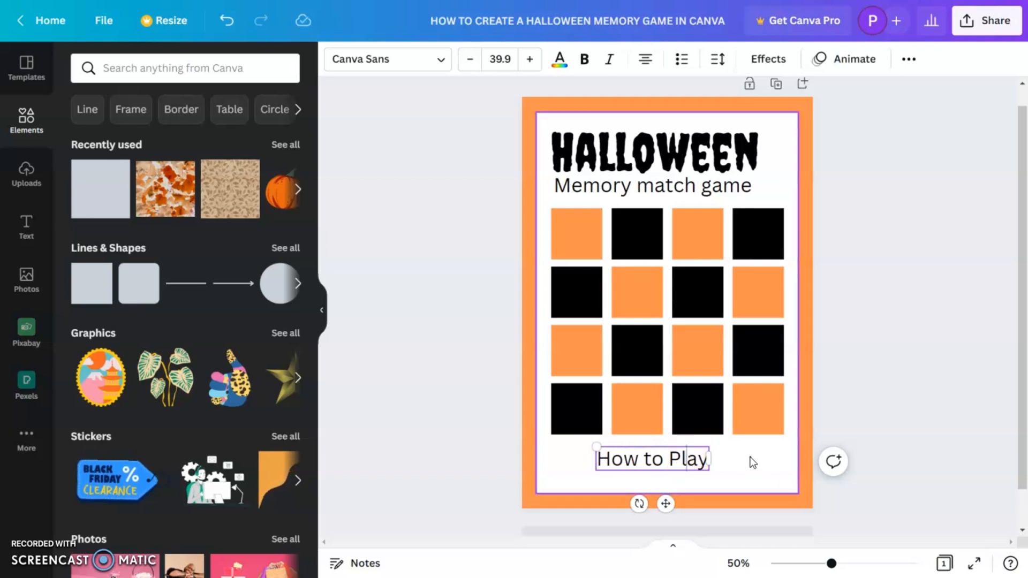
Align the "How to Play" text with the grid's right edge and set its font size to 24.
{"action": "left_click_drag", "start_coordinate": [669, 467], "coordinate": [748, 467]}
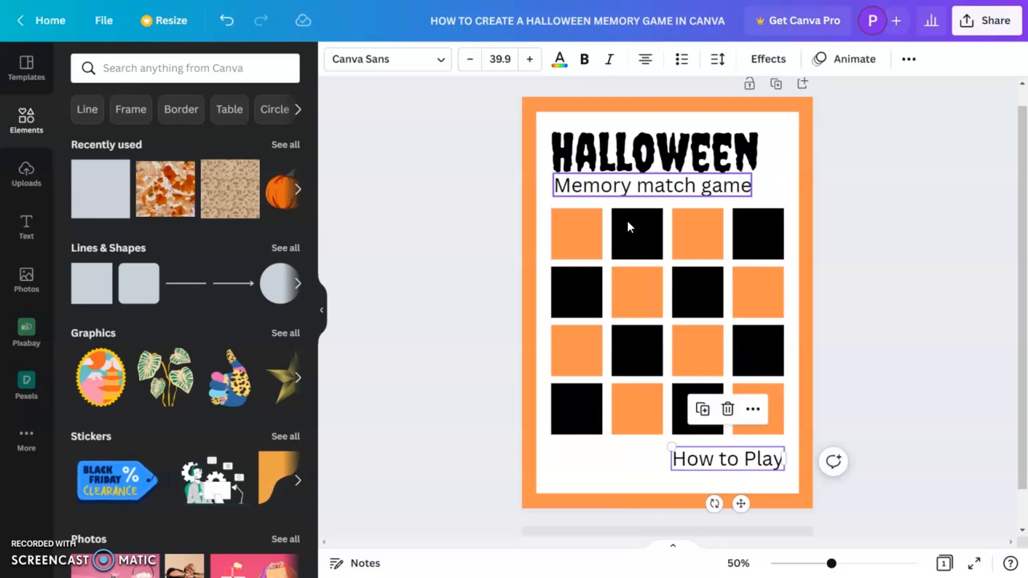
{"action": "left_click", "coordinate": [500, 58]}
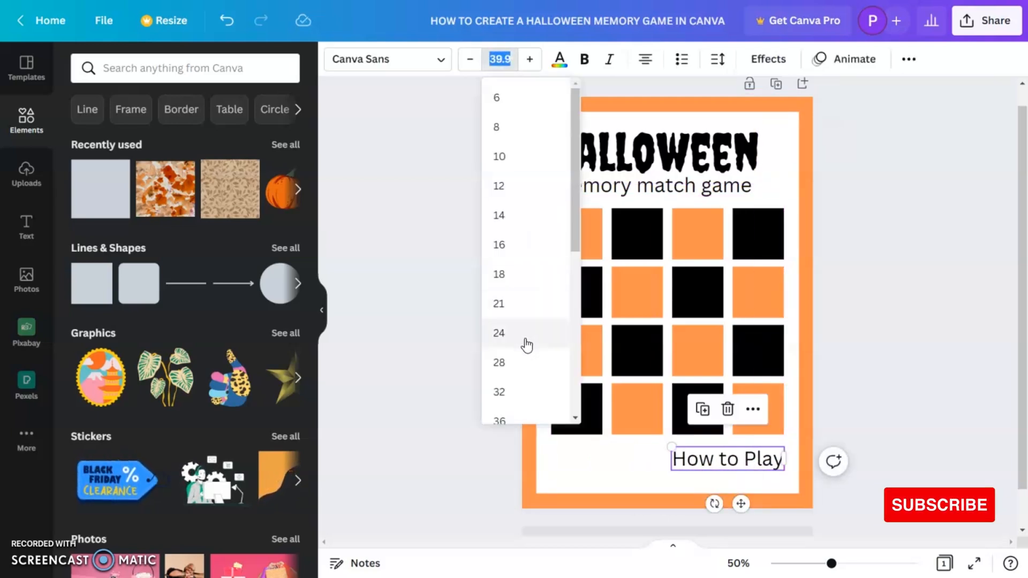
{"action": "left_click", "coordinate": [527, 345]}
{"action": "left_click", "coordinate": [874, 489]}
Duplicate "How to Play" beneath itself, replacing the text with "First pick up 2 cards one after another and try to memorize the image" at size 12.
{"action": "left_click_drag", "start_coordinate": [837, 568], "coordinate": [850, 567]}
{"action": "scroll", "coordinate": [927, 447], "scroll_direction": "down", "scroll_amount": 3}
{"action": "left_click", "coordinate": [802, 389]}
{"action": "left_click_drag", "start_coordinate": [805, 393], "coordinate": [807, 408]}
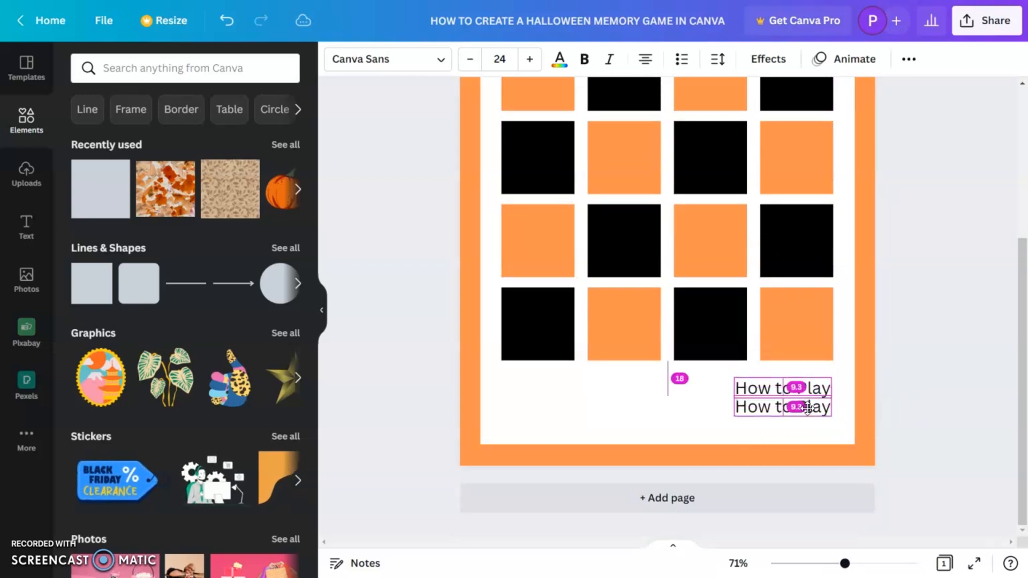
{"action": "double_click", "coordinate": [808, 407]}
{"action": "type", "text": "First pick up one"}
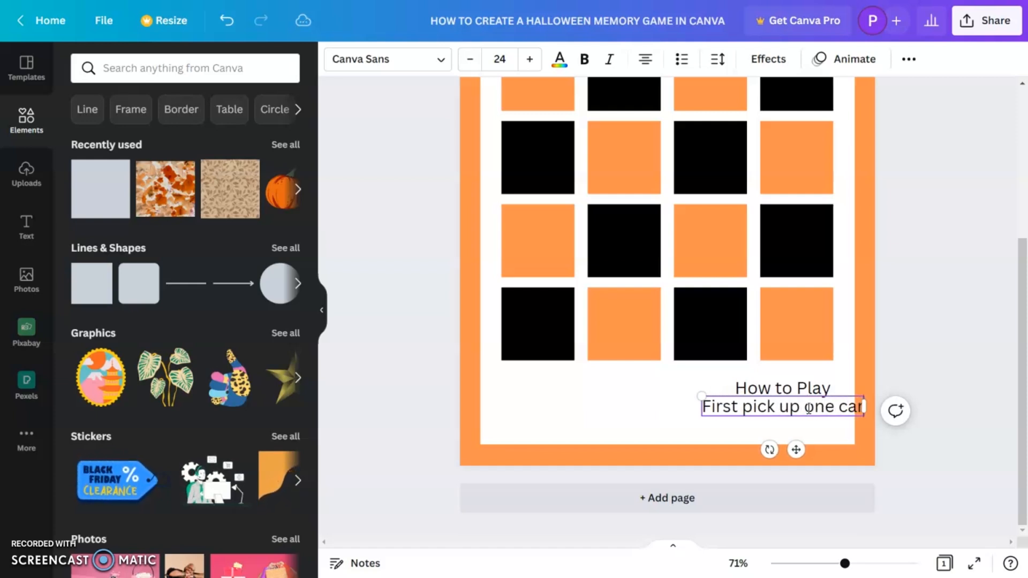
{"action": "type", "text": "cards one after another and try to memorize the image"}
{"action": "left_click_drag", "start_coordinate": [691, 438], "coordinate": [531, 413]}
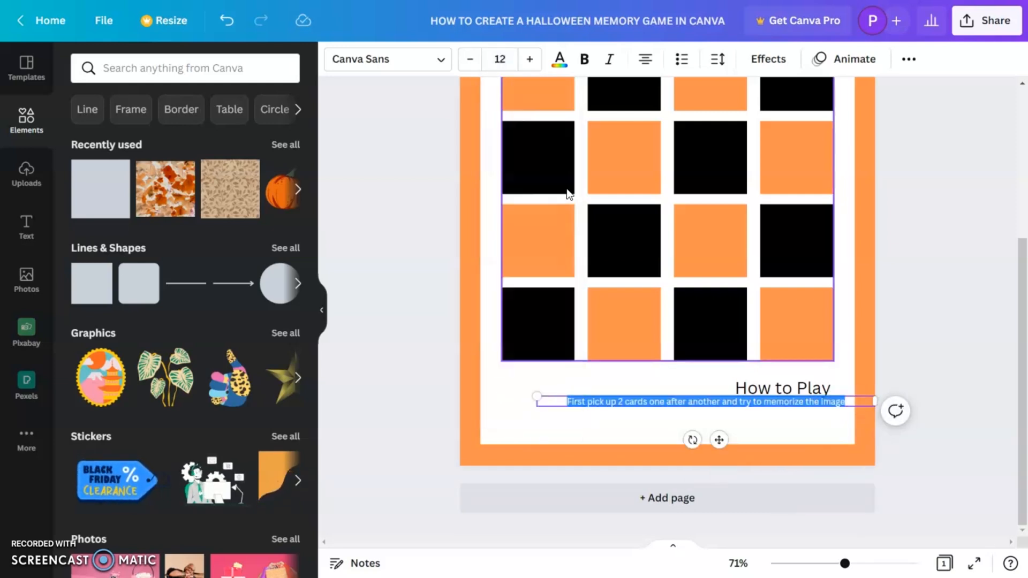
Append the text ". Then close them again. Pick up other 2 cards. Now pick up one card and try to open the card that matches the open card.".
{"action": "left_click", "coordinate": [848, 402]}
{"action": "type", "text": ". Then close them again. Pick up other 2 cards. Now pick"}
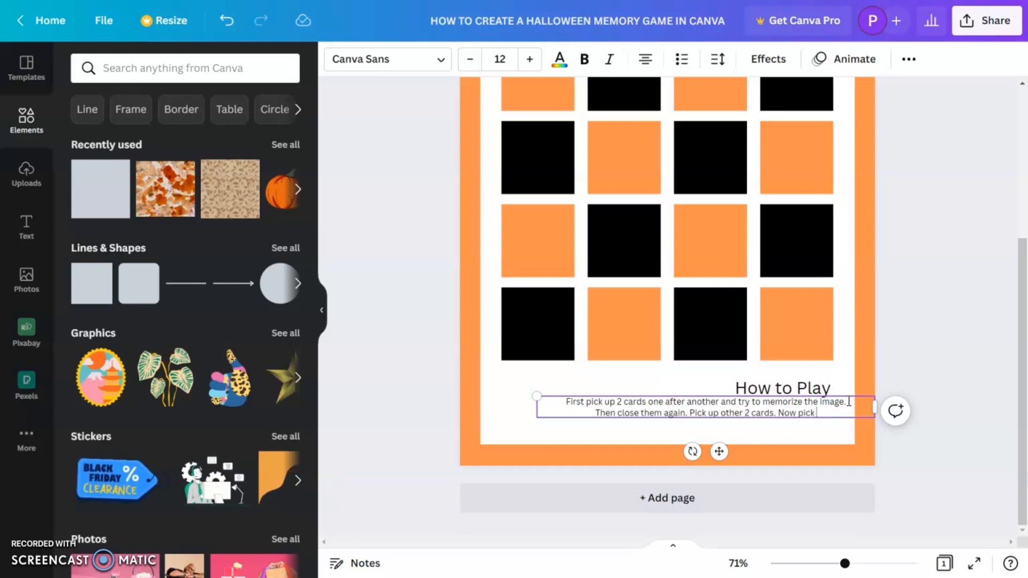
{"action": "type", "text": "d and try to open the card that matches the open card."}
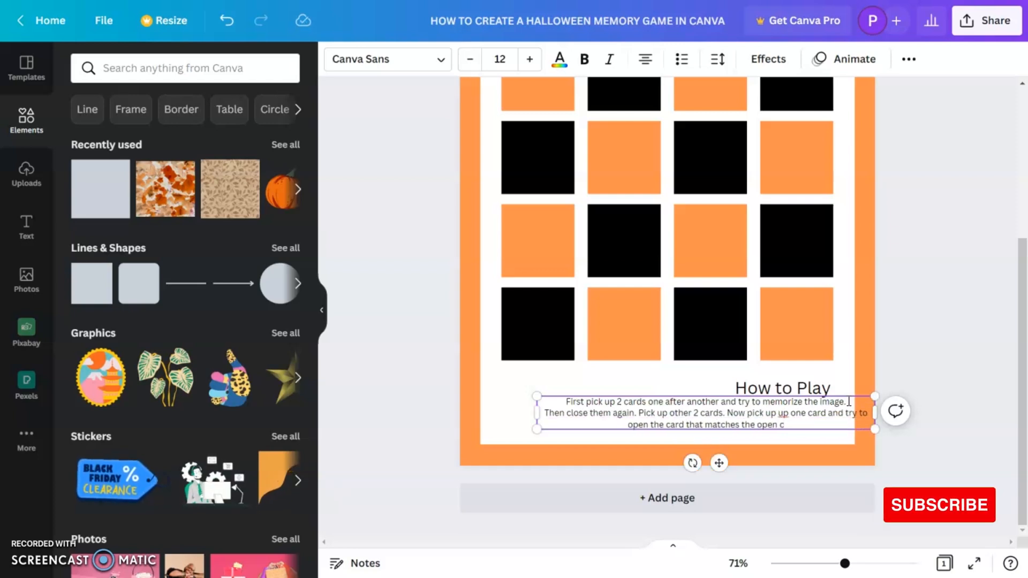
Add the closing line "The one who completes it quickly wins!" and right-align all the instruction text.
{"action": "key", "text": "Return"}
{"action": "type", "text": "The one who completes it quickly wins!"}
{"action": "key", "text": "ctrl+a"}
{"action": "left_click", "coordinate": [643, 62]}
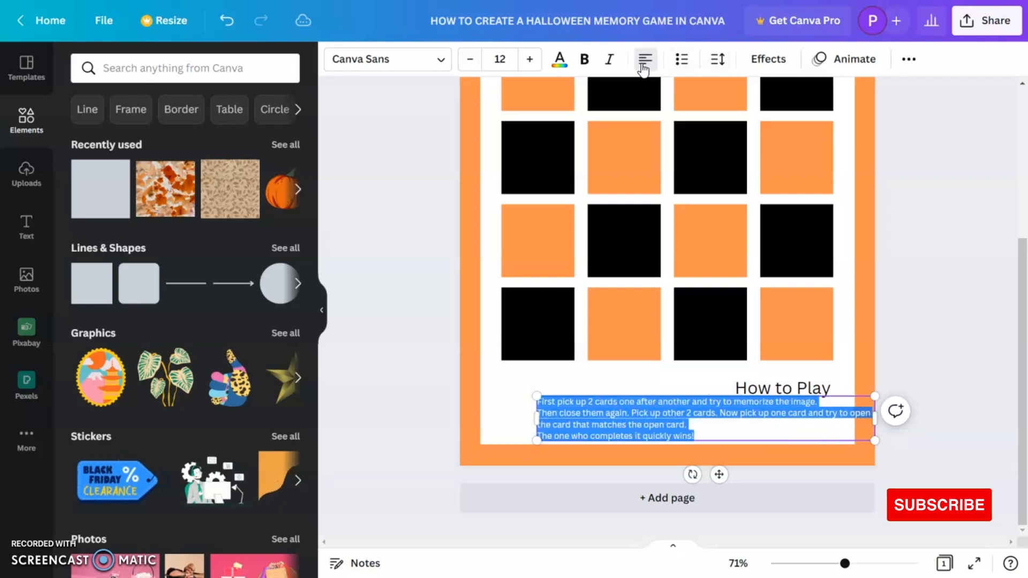
{"action": "left_click", "coordinate": [642, 64]}
Shrink the instruction text to about size 9.7 and fit its box beneath "How to Play", flush with the grid's right edge.
{"action": "left_click_drag", "start_coordinate": [719, 475], "coordinate": [685, 475]}
{"action": "left_click", "coordinate": [470, 60]}
{"action": "left_click_drag", "start_coordinate": [833, 426], "coordinate": [822, 424]}
{"action": "left_click_drag", "start_coordinate": [496, 441], "coordinate": [536, 436]}
Change the "How to Play" heading to all uppercase letters.
{"action": "left_click", "coordinate": [783, 389]}
{"action": "left_click", "coordinate": [909, 58]}
{"action": "left_click", "coordinate": [714, 96]}
{"action": "left_click", "coordinate": [844, 385]}
{"action": "left_click", "coordinate": [698, 413]}
{"action": "key", "text": "Return"}
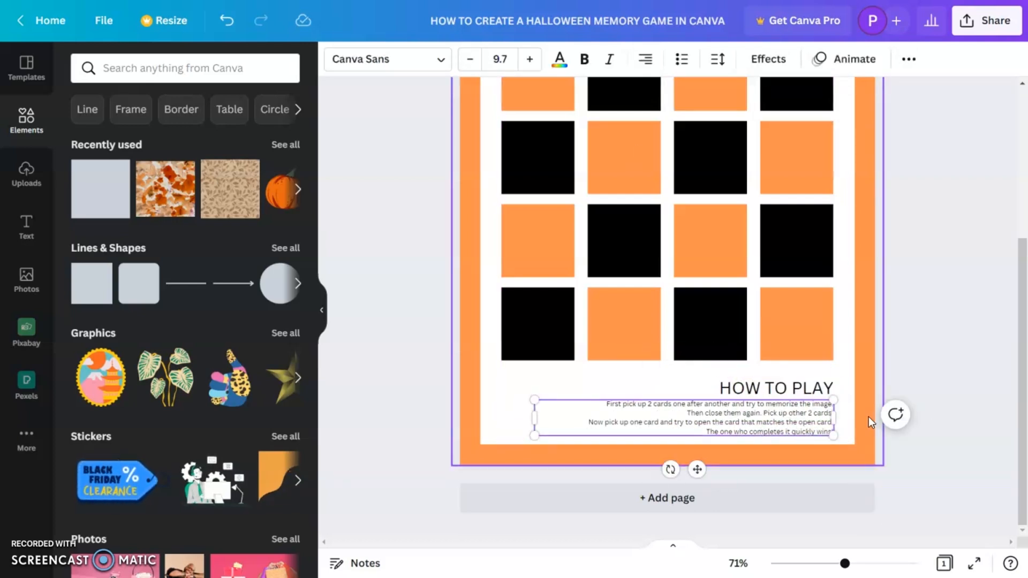
{"action": "key", "text": "BackSpace"}
Insert a line break before "try to open the card" and make the last line of the instructions bold.
{"action": "left_click", "coordinate": [786, 413]}
{"action": "key", "text": "Return"}
{"action": "left_click", "coordinate": [770, 432]}
{"action": "triple_click", "coordinate": [770, 432]}
{"action": "left_click", "coordinate": [584, 59]}
Add a thin dark line directly beneath the HOW TO PLAY heading as an underline.
{"action": "left_click", "coordinate": [187, 285]}
{"action": "left_click_drag", "start_coordinate": [667, 171], "coordinate": [766, 396]}
{"action": "left_click", "coordinate": [335, 59]}
{"action": "left_click", "coordinate": [372, 58]}
{"action": "left_click", "coordinate": [818, 396]}
Nudge the HOW TO PLAY heading slightly upward, away from the instruction text.
{"action": "left_click", "coordinate": [777, 384]}
{"action": "left_click", "coordinate": [755, 413], "text": "shift"}
{"action": "key", "text": "Up"}
{"action": "key", "text": "Up"}
{"action": "left_click", "coordinate": [849, 398]}
{"action": "left_click", "coordinate": [931, 399]}
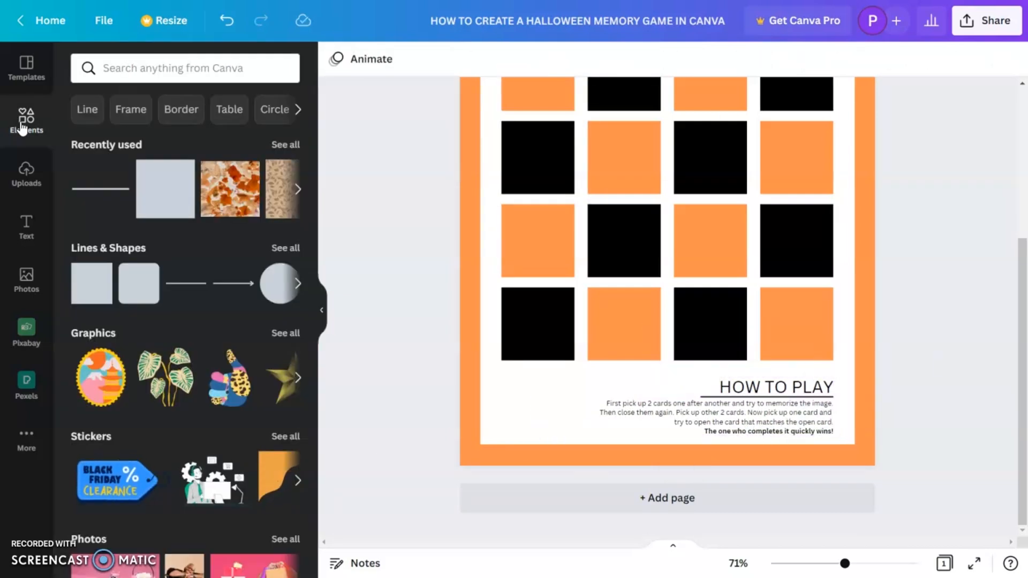
Search the design elements for "abstract" and restrict the results to graphics.
{"action": "left_click", "coordinate": [121, 69]}
{"action": "type", "text": "abstr"}
{"action": "key", "text": "BackSpace"}
{"action": "key", "text": "BackSpace"}
{"action": "type", "text": "tact"}
{"action": "double_click", "coordinate": [120, 69]}
{"action": "right_click", "coordinate": [120, 70]}
{"action": "mouse_move", "coordinate": [122, 85]}
{"action": "left_click", "coordinate": [285, 84]}
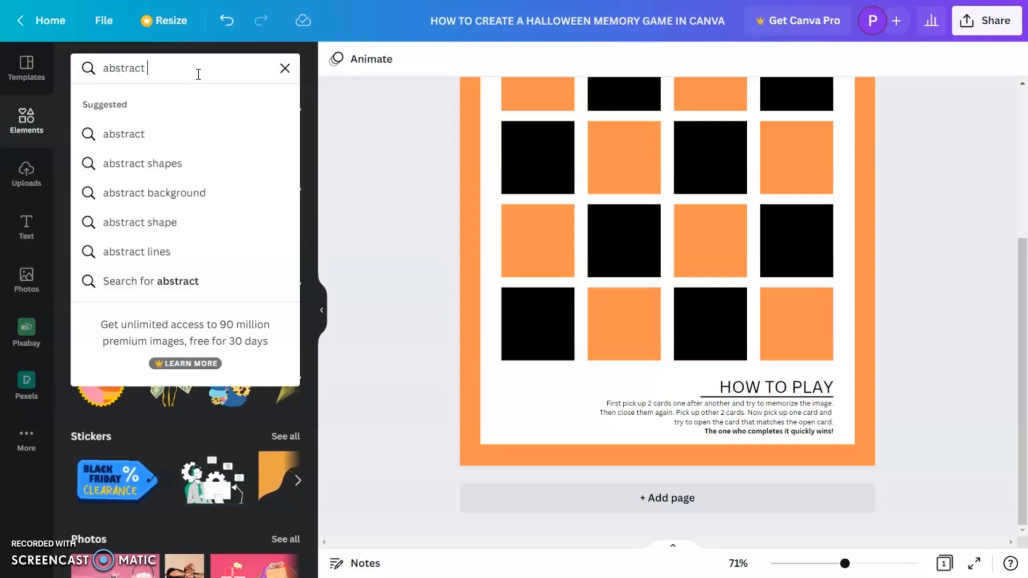
{"action": "key", "text": "Return"}
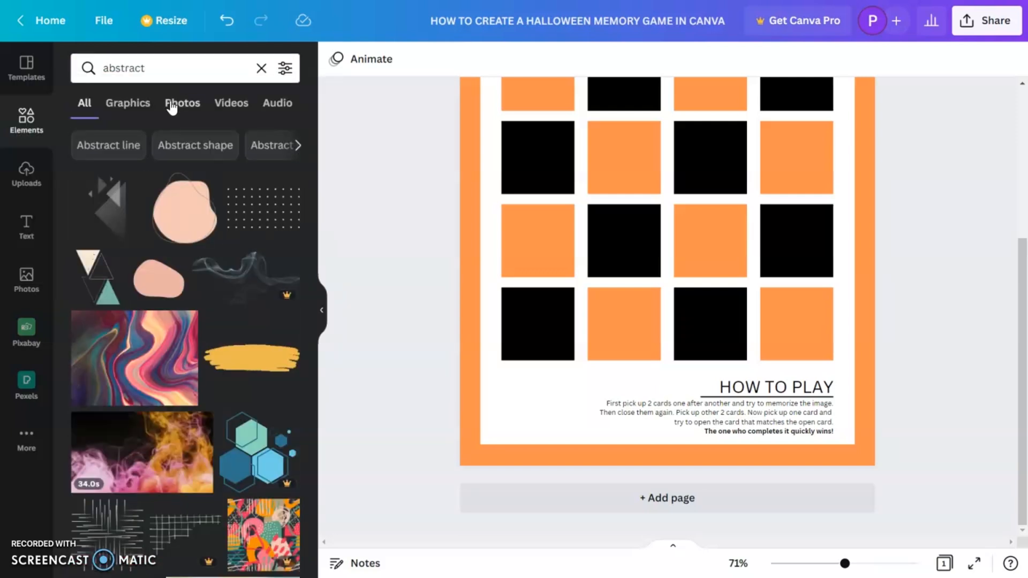
{"action": "left_click", "coordinate": [134, 104]}
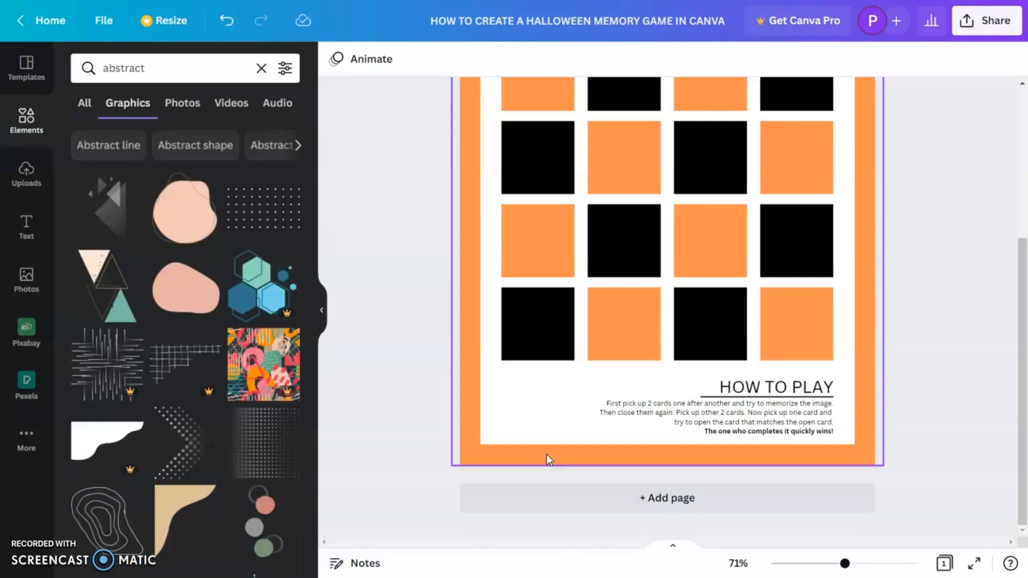
Insert the olive-green wavy corner graphic with dots, shrink it and fit it into the page's lower-left corner.
{"action": "scroll", "coordinate": [165, 344], "scroll_direction": "down", "scroll_amount": 4}
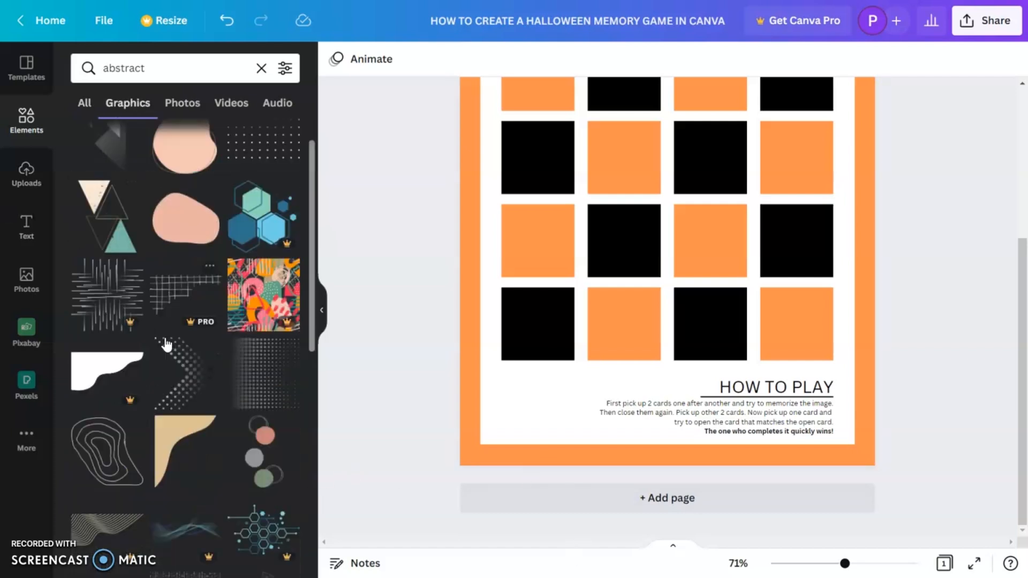
{"action": "scroll", "coordinate": [121, 313], "scroll_direction": "down", "scroll_amount": 5}
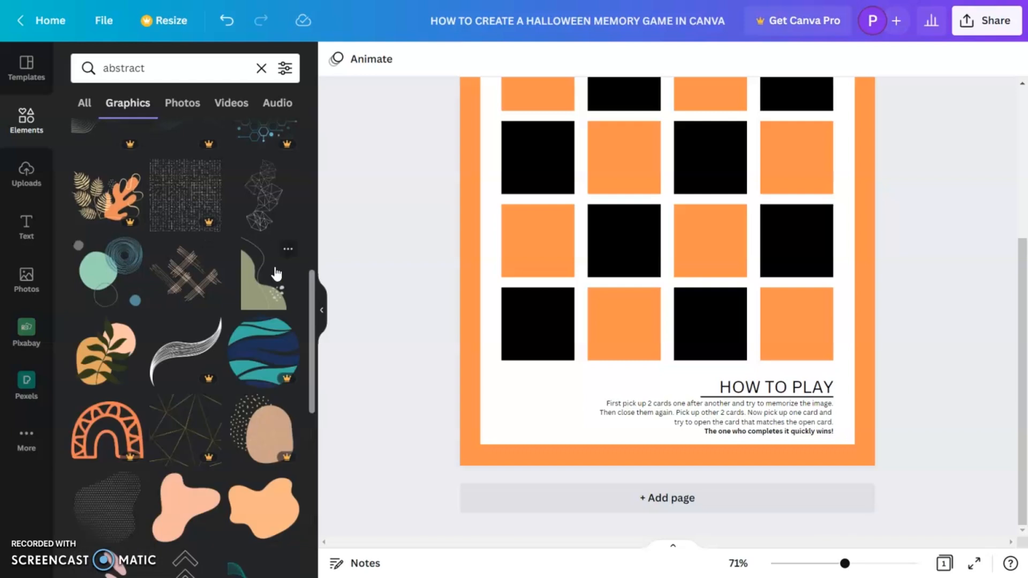
{"action": "left_click", "coordinate": [274, 271]}
{"action": "left_click_drag", "start_coordinate": [732, 304], "coordinate": [533, 440]}
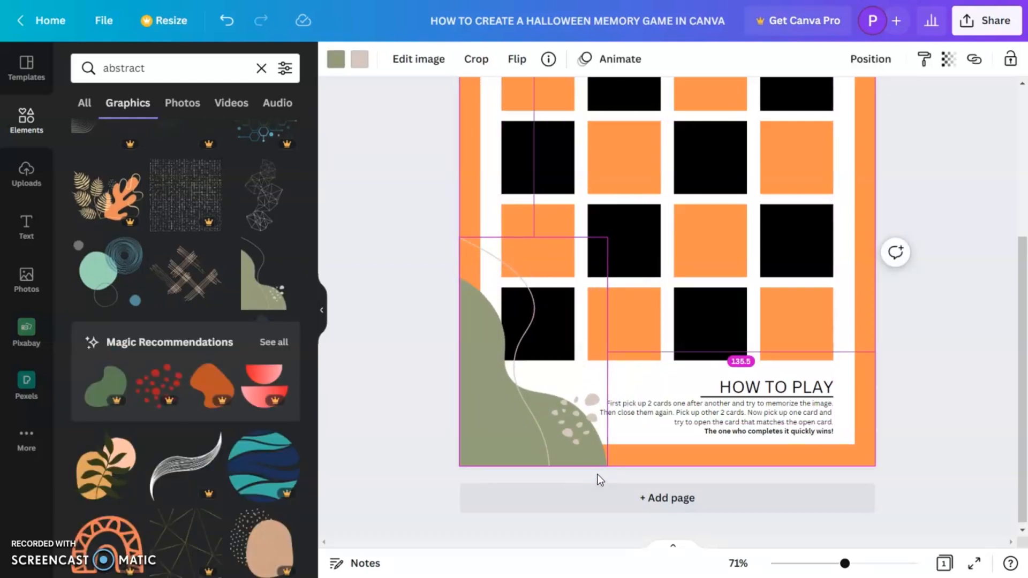
{"action": "left_click_drag", "start_coordinate": [606, 470], "coordinate": [511, 446]}
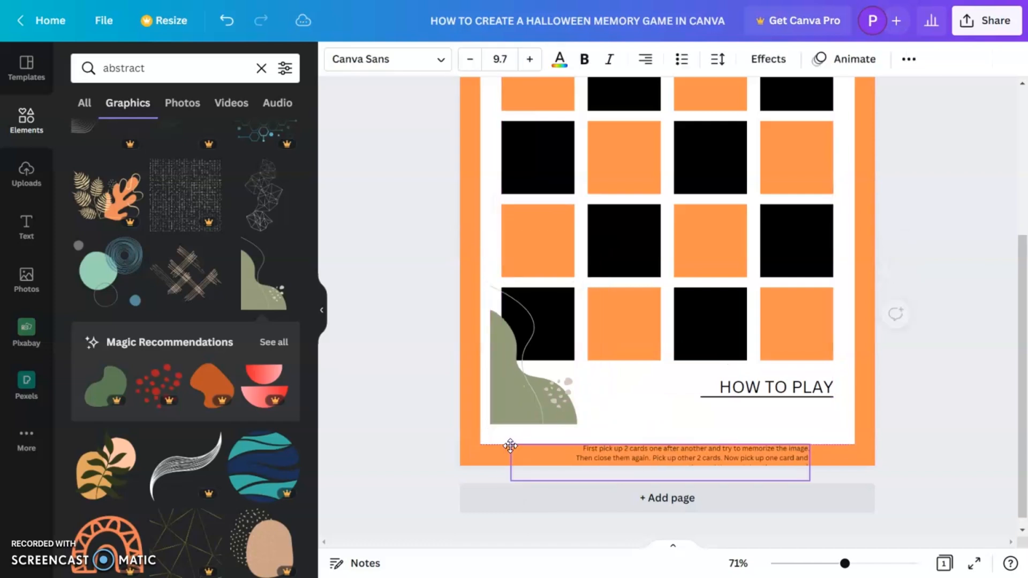
{"action": "key", "text": "ctrl+z"}
{"action": "left_click_drag", "start_coordinate": [496, 371], "coordinate": [471, 412]}
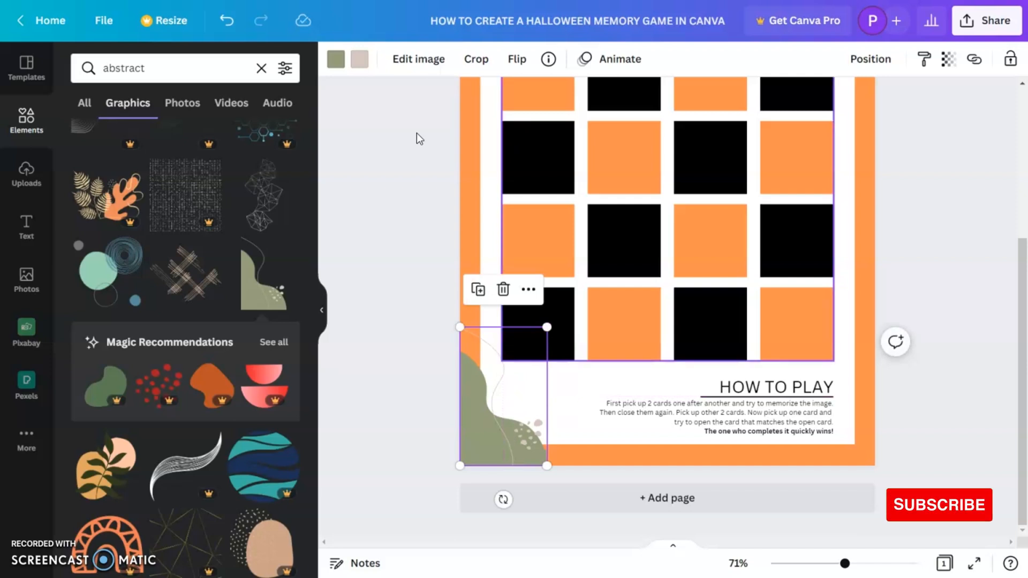
Recolour the olive-green shape of the corner graphic black.
{"action": "left_click", "coordinate": [335, 59]}
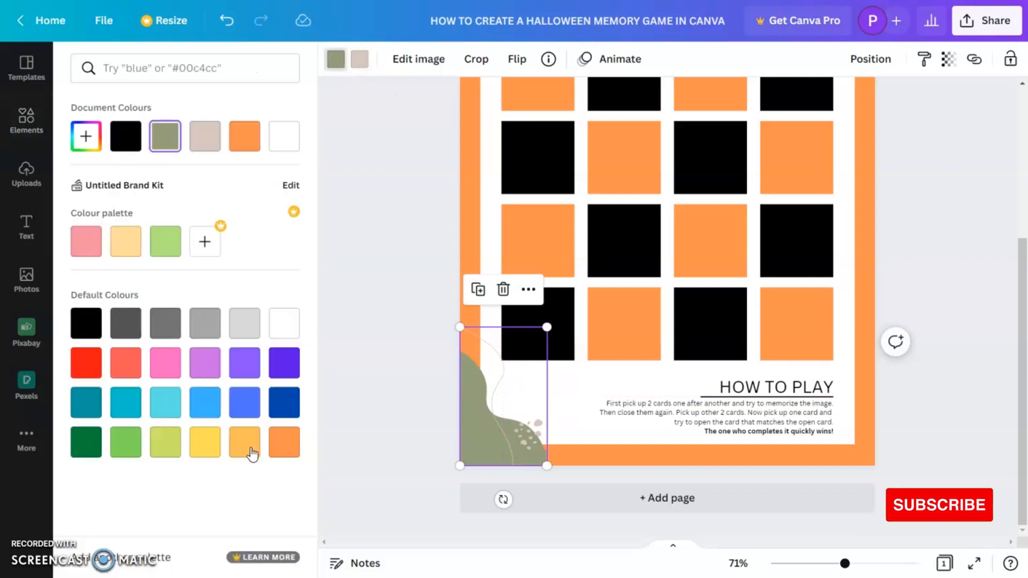
{"action": "left_click", "coordinate": [291, 451]}
{"action": "left_click", "coordinate": [137, 145]}
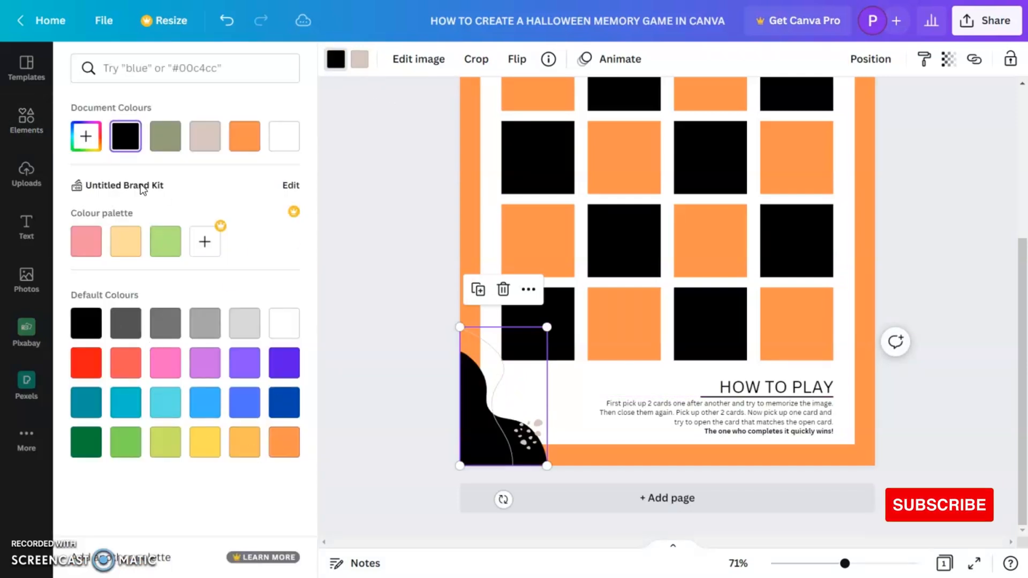
Duplicate the black corner graphic, rotate the copy 180 degrees and fit it into the page's upper-right corner.
{"action": "mouse_move", "coordinate": [845, 563]}
{"action": "left_mouse_down"}
{"action": "mouse_move", "coordinate": [815, 563]}
{"action": "mouse_move", "coordinate": [826, 563]}
{"action": "left_mouse_up"}
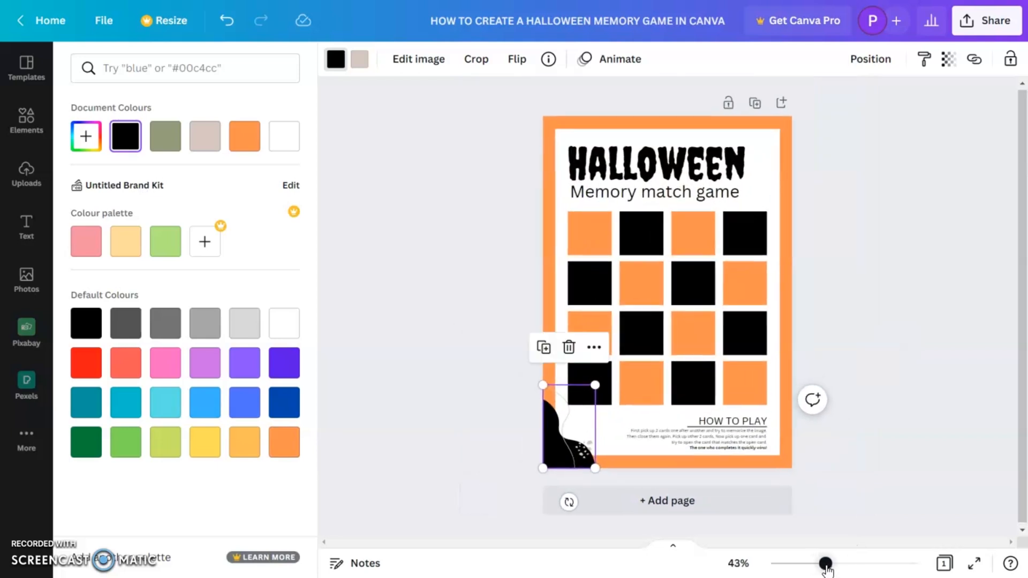
{"action": "left_click_drag", "start_coordinate": [544, 453], "coordinate": [732, 184]}
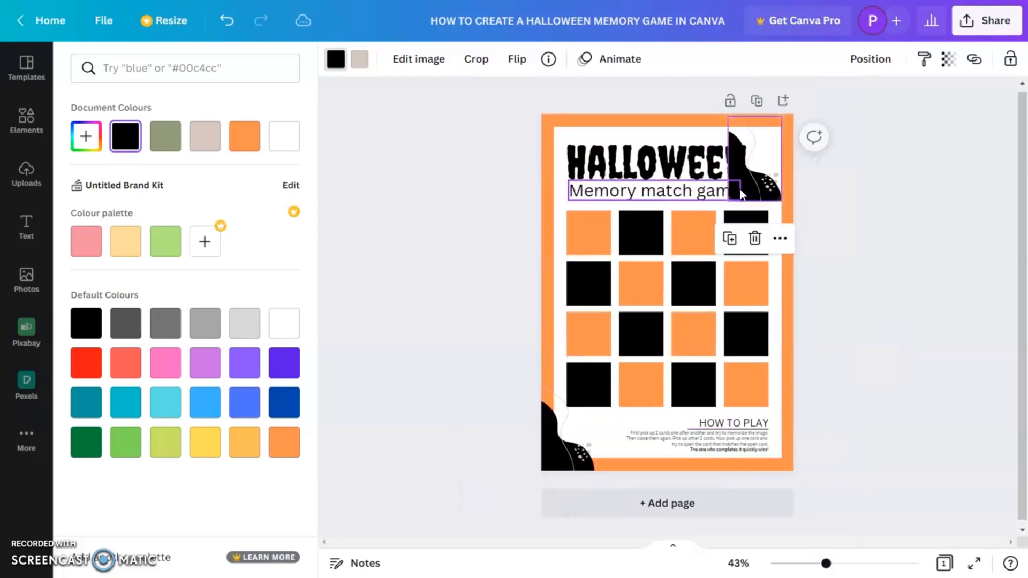
{"action": "left_click_drag", "start_coordinate": [815, 158], "coordinate": [654, 164]}
{"action": "left_click_drag", "start_coordinate": [772, 139], "coordinate": [785, 137]}
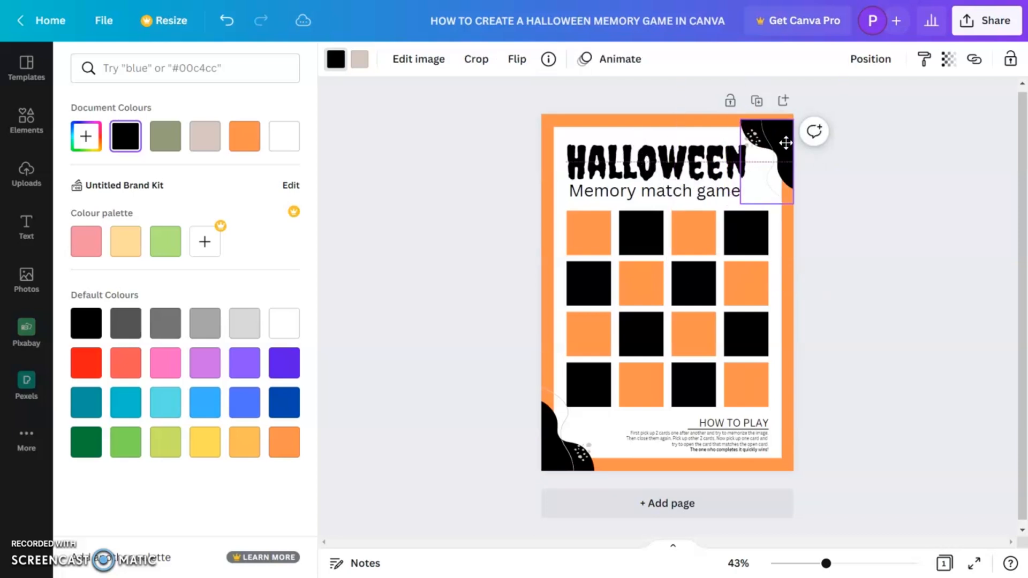
{"action": "left_click", "coordinate": [866, 253]}
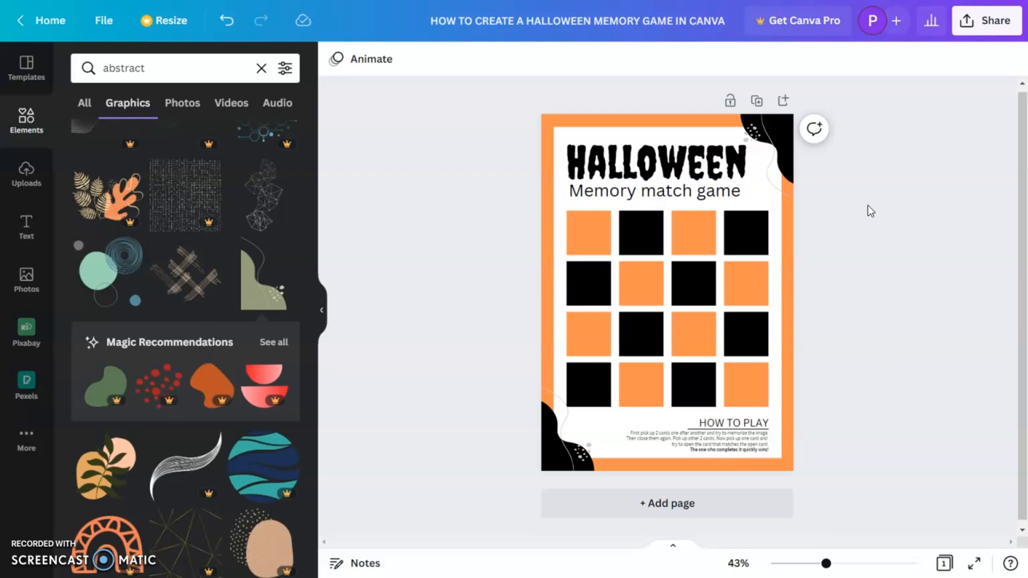
{"action": "left_click", "coordinate": [757, 103]}
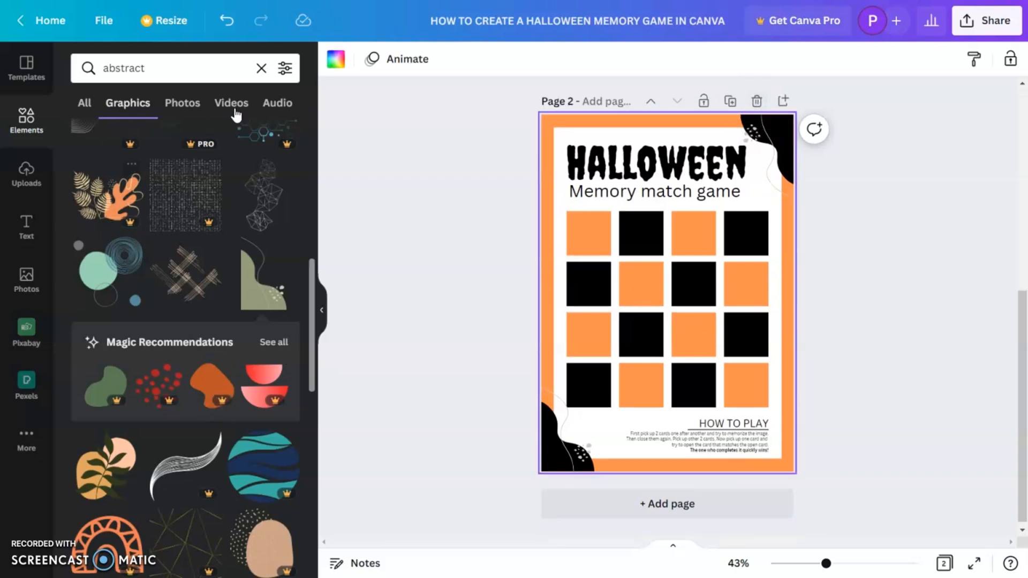
{"action": "left_click", "coordinate": [260, 73]}
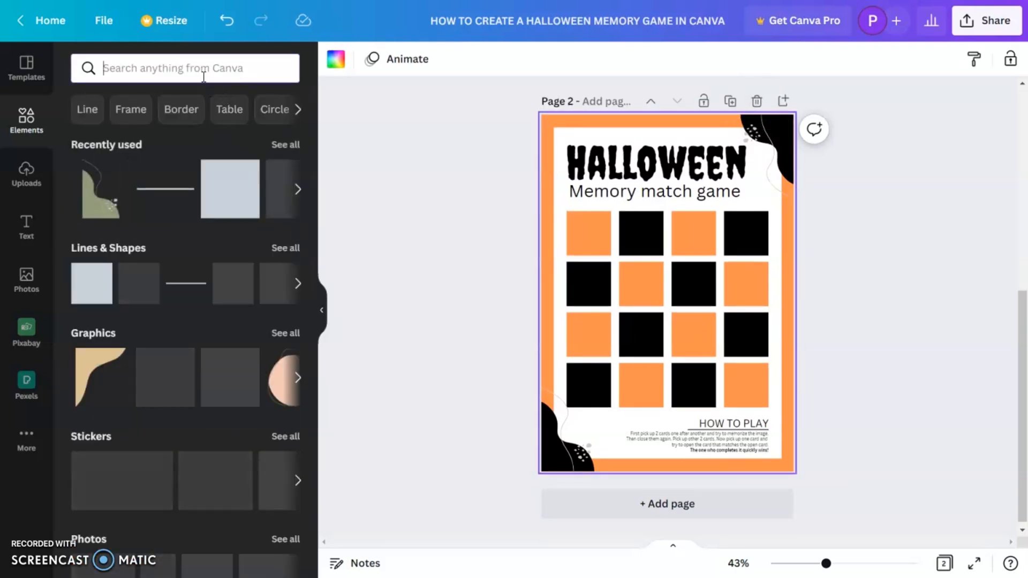
{"action": "type", "text": "@reallycreatives-images"}
{"action": "key", "text": "Return"}
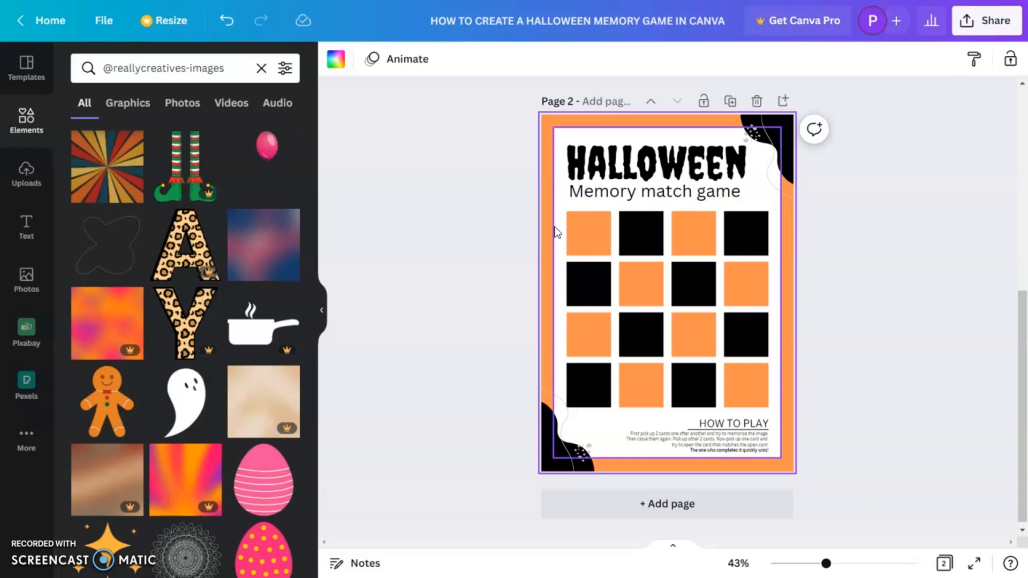
Lock the card grid, the HOW TO PLAY texts and the lower-left corner graphic together on page 2.
{"action": "left_click_drag", "start_coordinate": [559, 212], "coordinate": [802, 474]}
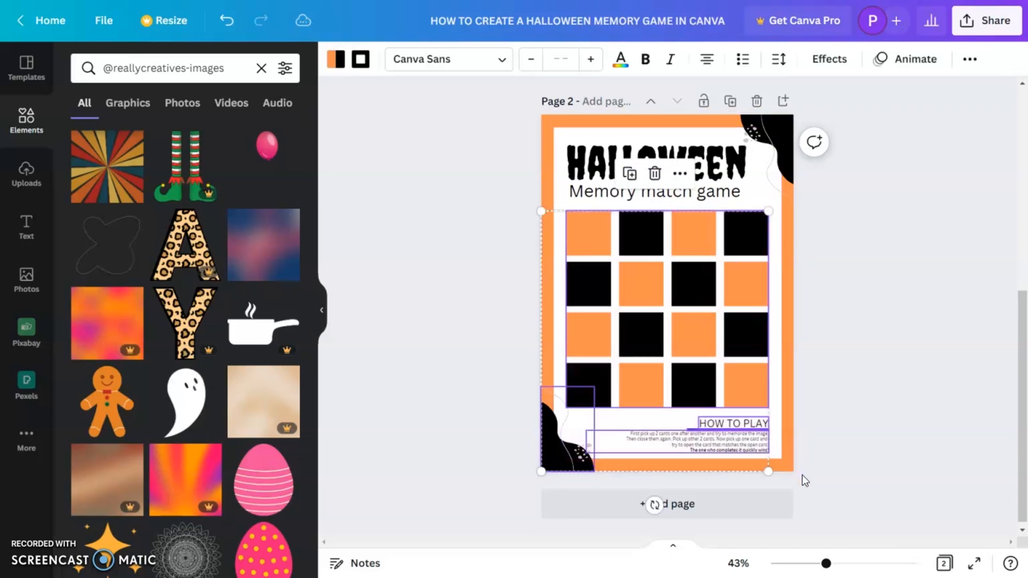
{"action": "left_click", "coordinate": [966, 62]}
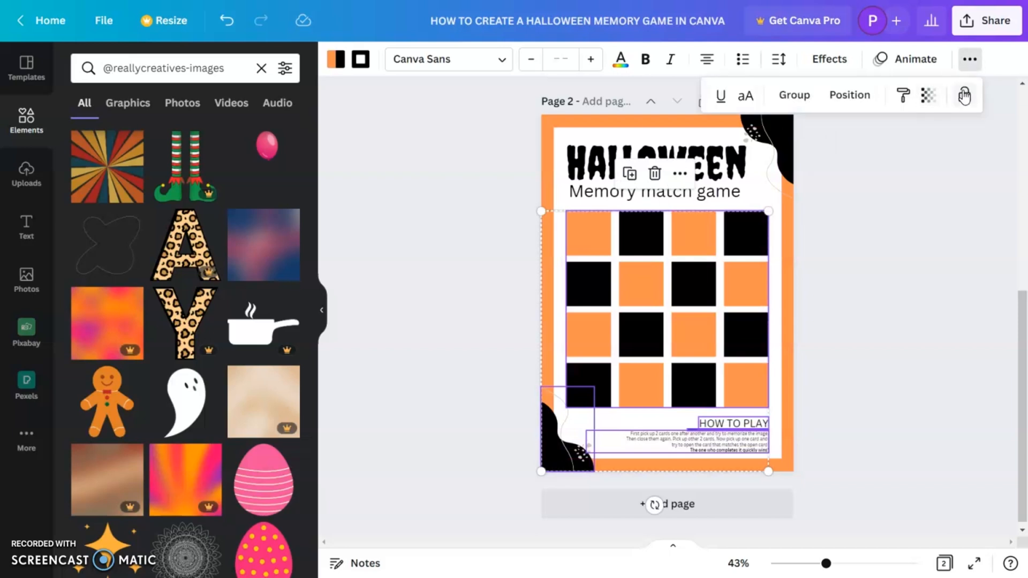
{"action": "left_click", "coordinate": [964, 96]}
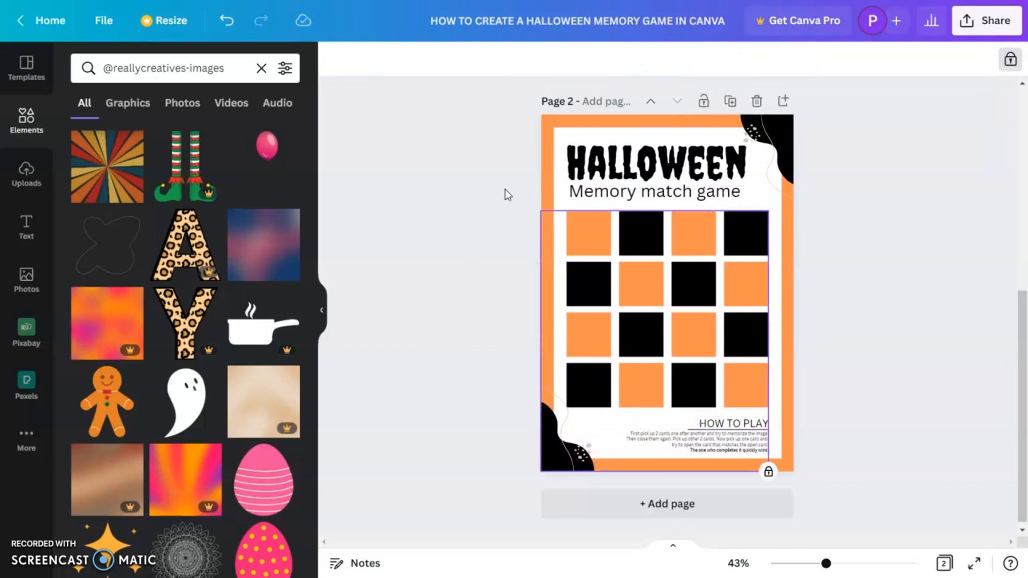
Insert the white ghost with a curved tail and the dotted Halloween rainbow graphic on page 2.
{"action": "left_click", "coordinate": [182, 400]}
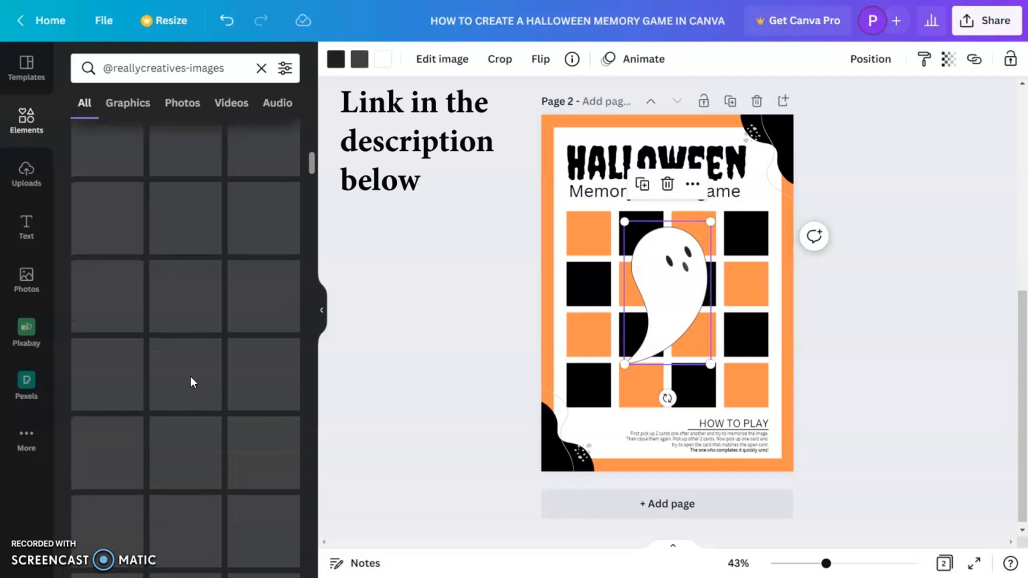
{"action": "scroll", "coordinate": [182, 378], "scroll_direction": "down", "scroll_amount": 5}
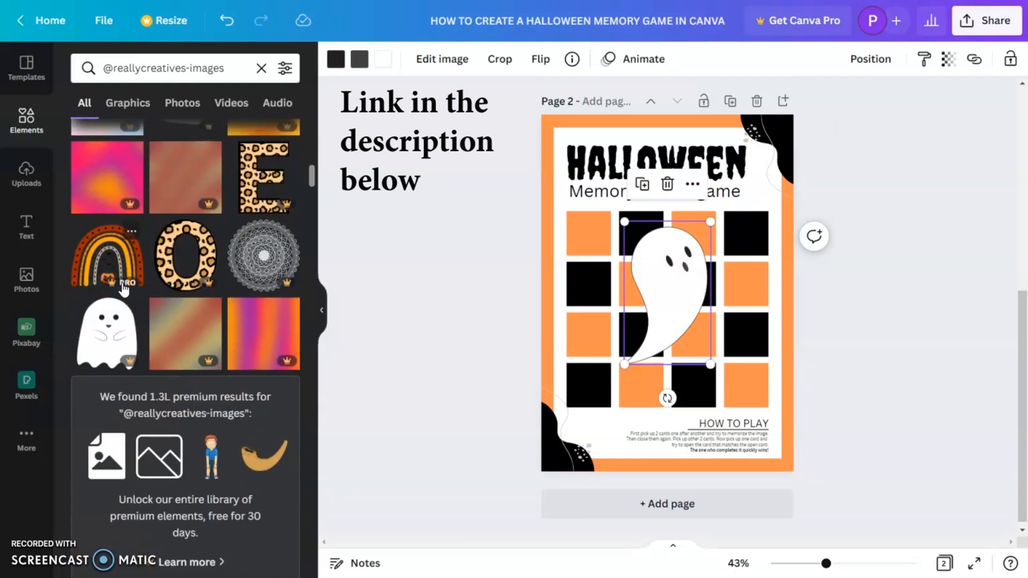
{"action": "left_click", "coordinate": [112, 267]}
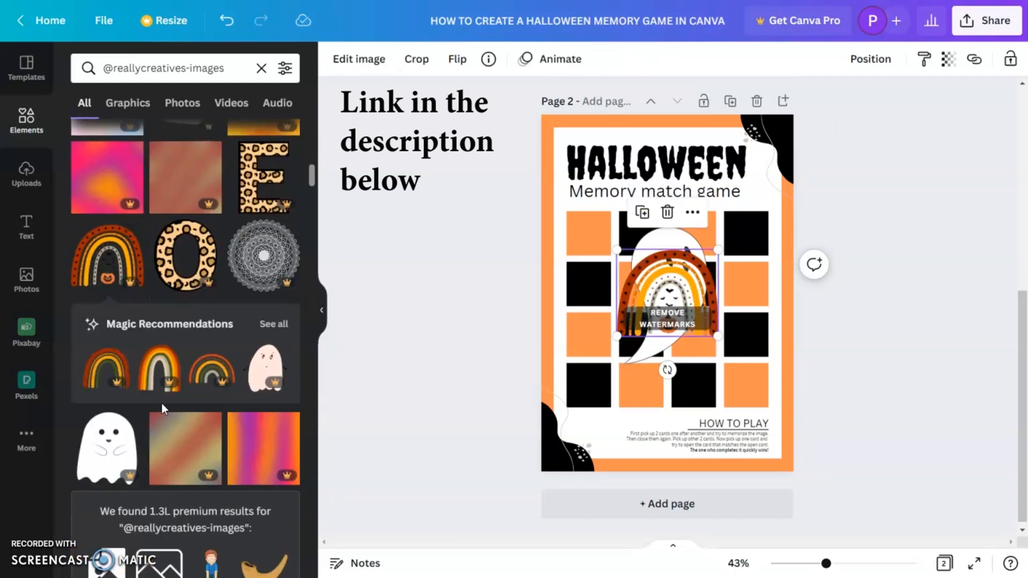
Find the grinning carved pumpkin with a dark green stem in the results and insert it on page 2.
{"action": "scroll", "coordinate": [149, 433], "scroll_direction": "down", "scroll_amount": 10}
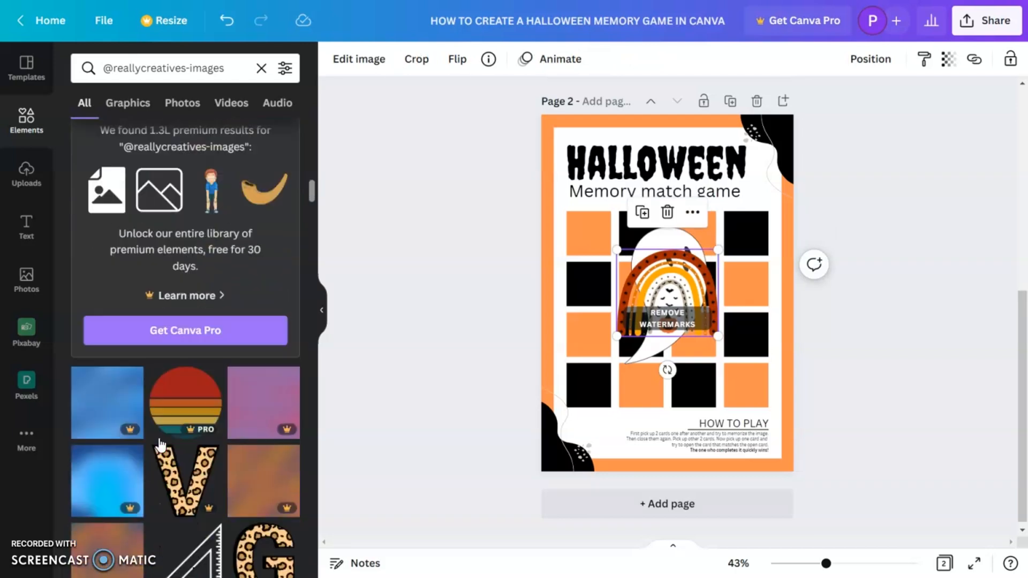
{"action": "scroll", "coordinate": [162, 438], "scroll_direction": "down", "scroll_amount": 10}
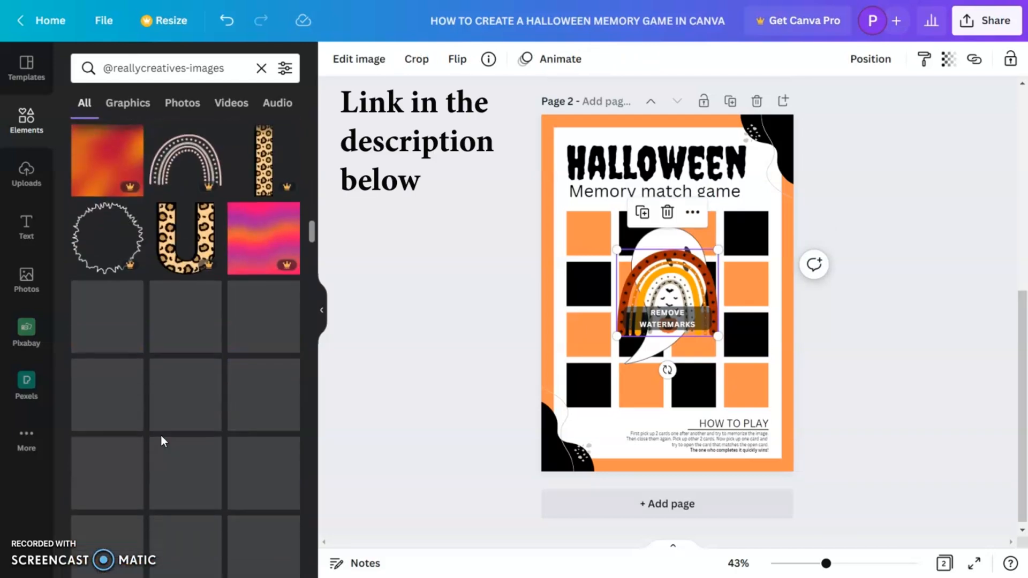
{"action": "scroll", "coordinate": [162, 435], "scroll_direction": "down", "scroll_amount": 10}
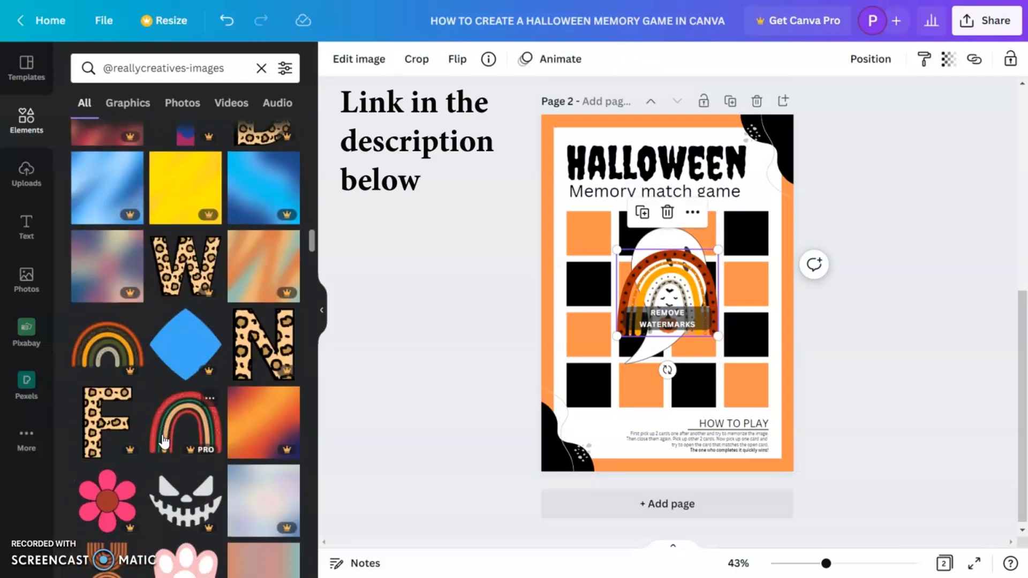
{"action": "scroll", "coordinate": [163, 437], "scroll_direction": "down", "scroll_amount": 5}
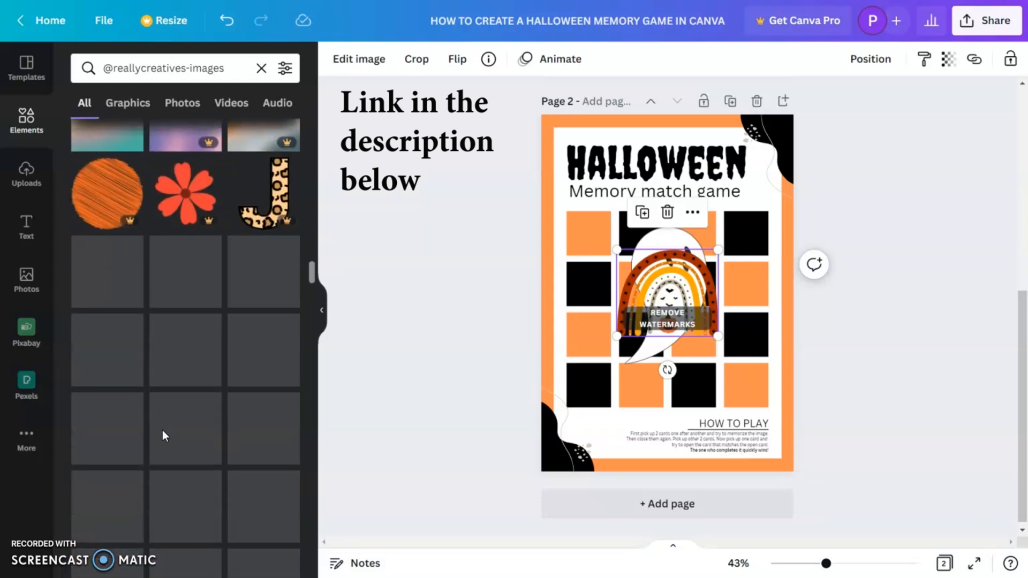
{"action": "scroll", "coordinate": [163, 438], "scroll_direction": "down", "scroll_amount": 5}
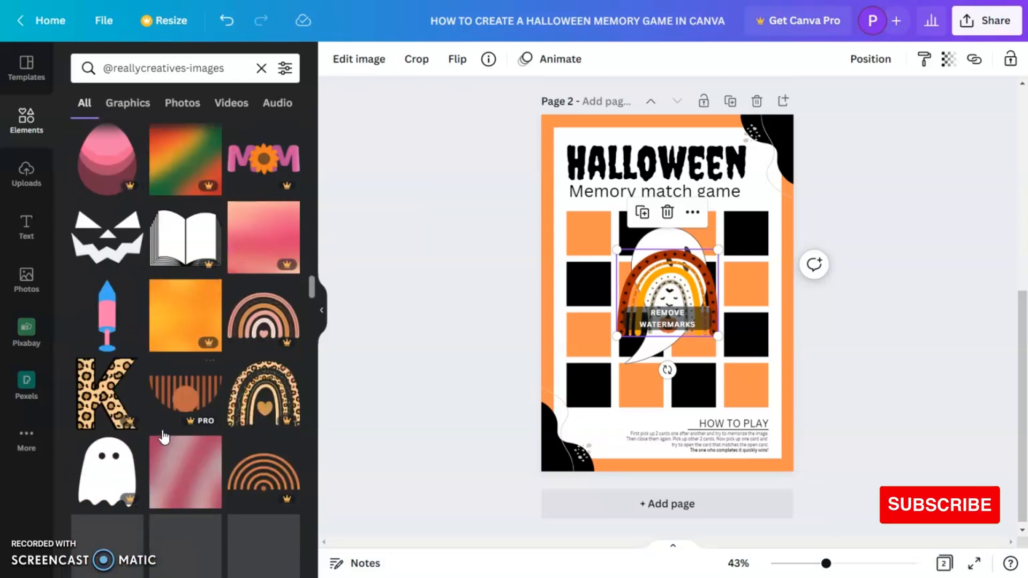
{"action": "scroll", "coordinate": [163, 438], "scroll_direction": "down", "scroll_amount": 5}
{"action": "scroll", "coordinate": [164, 437], "scroll_direction": "down", "scroll_amount": 5}
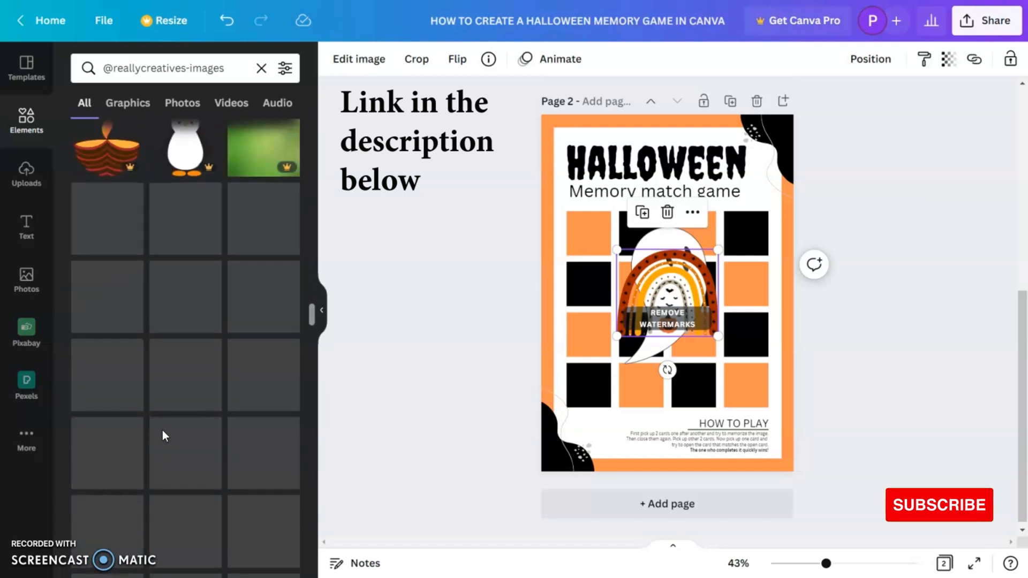
{"action": "scroll", "coordinate": [166, 436], "scroll_direction": "down", "scroll_amount": 9}
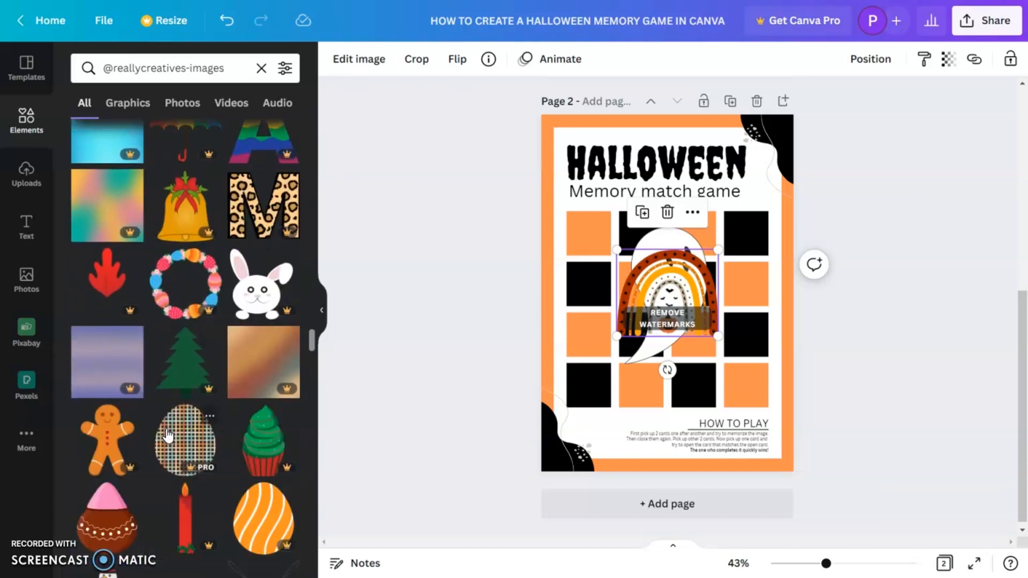
{"action": "scroll", "coordinate": [168, 435], "scroll_direction": "down", "scroll_amount": 10}
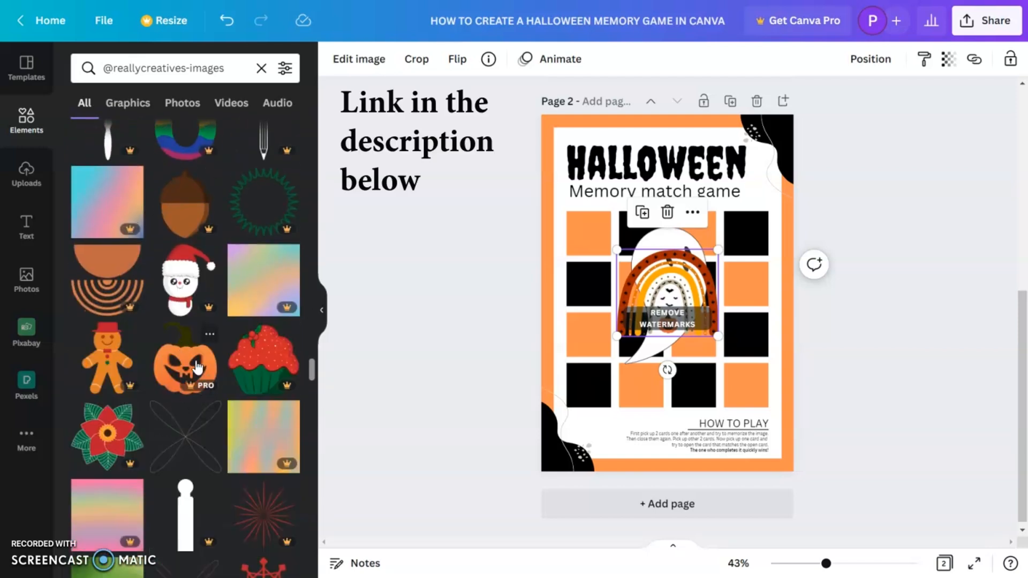
{"action": "left_click", "coordinate": [197, 367]}
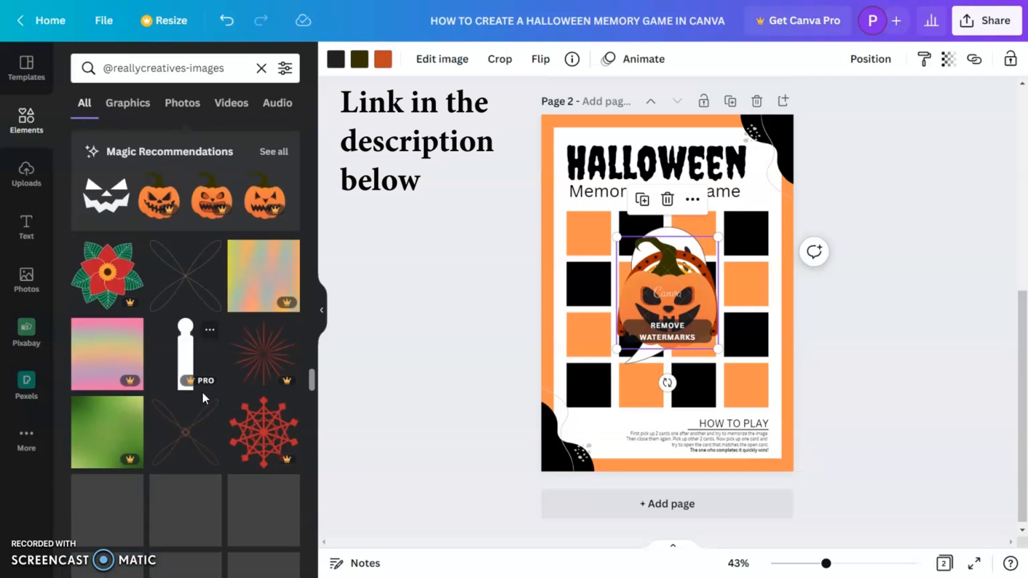
Find the plain rainbow in orange, yellow, green and beige in the results and insert it on page 2.
{"action": "scroll", "coordinate": [203, 394], "scroll_direction": "down", "scroll_amount": 10}
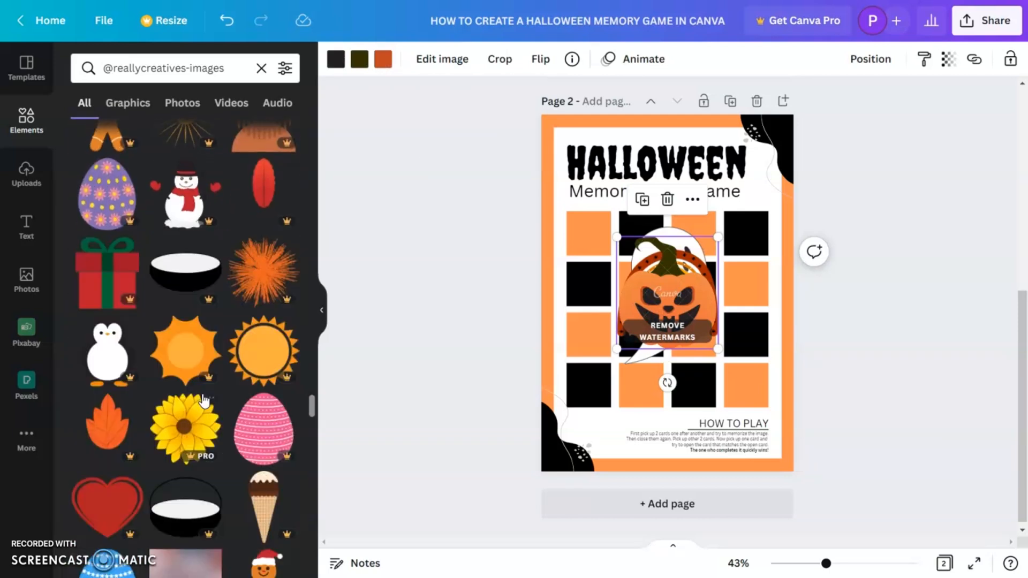
{"action": "scroll", "coordinate": [202, 399], "scroll_direction": "down", "scroll_amount": 8}
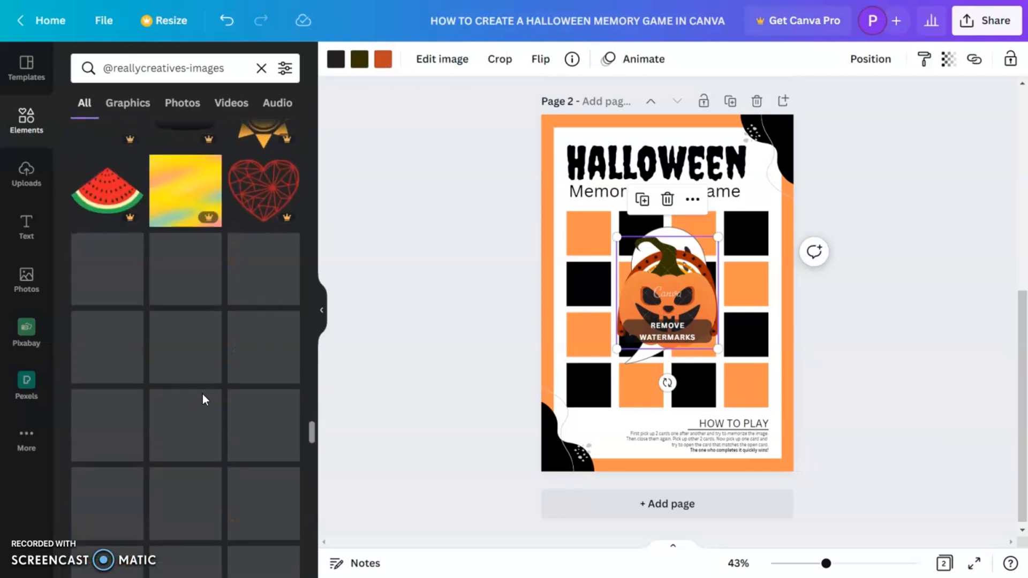
{"action": "scroll", "coordinate": [203, 396], "scroll_direction": "down", "scroll_amount": 6}
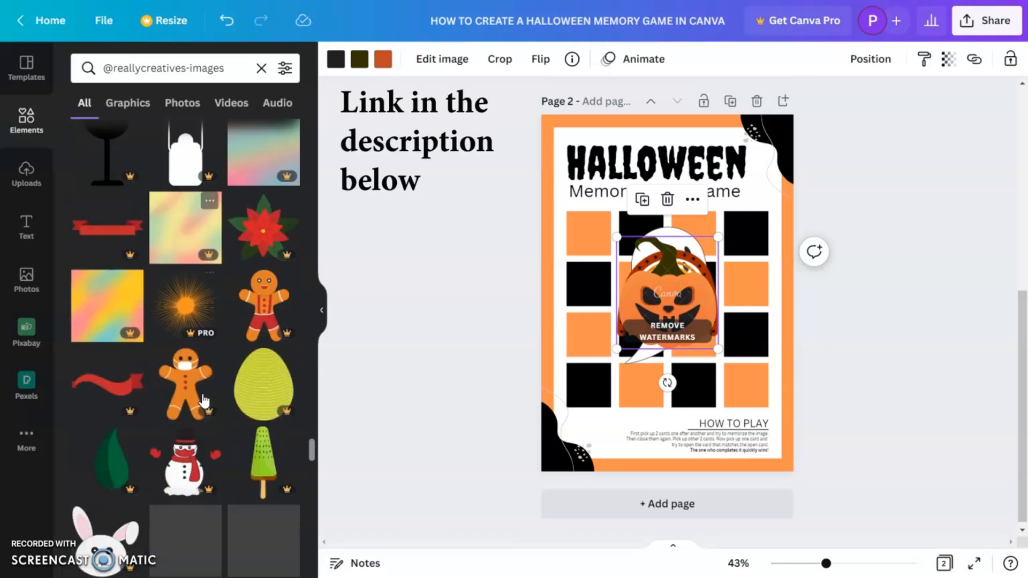
{"action": "scroll", "coordinate": [203, 401], "scroll_direction": "down", "scroll_amount": 2}
{"action": "scroll", "coordinate": [203, 399], "scroll_direction": "down", "scroll_amount": 4}
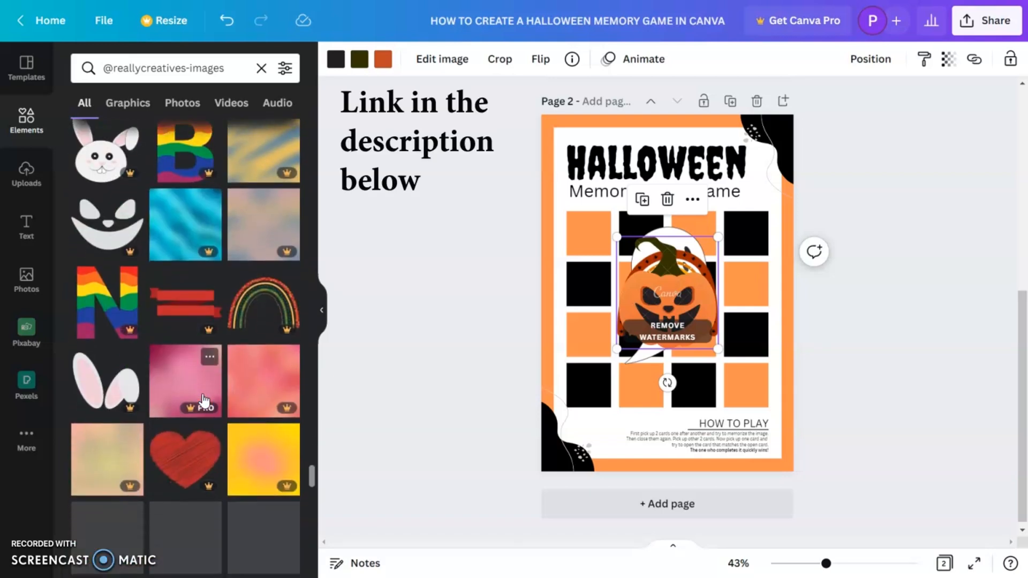
{"action": "scroll", "coordinate": [203, 401], "scroll_direction": "down", "scroll_amount": 3}
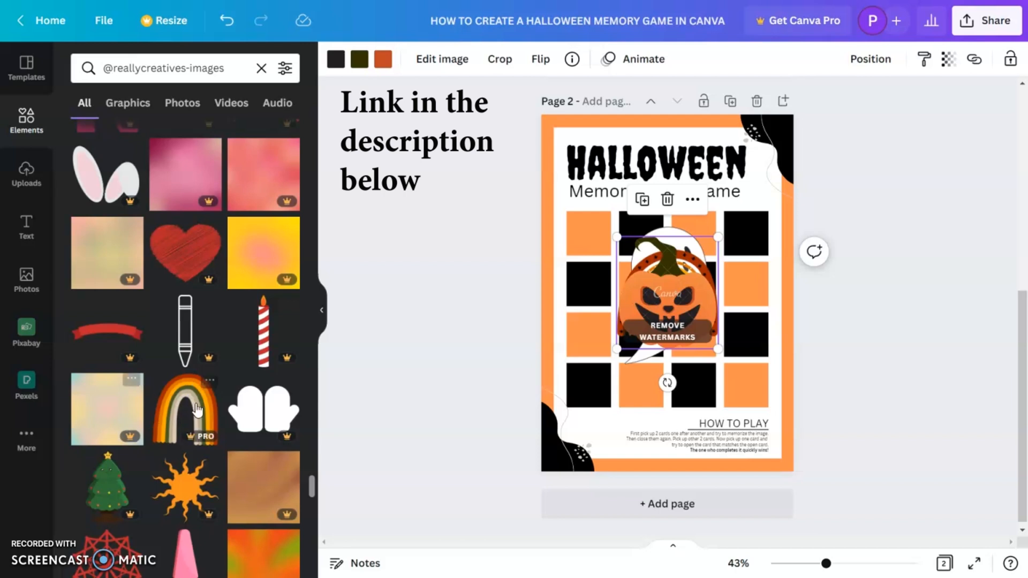
{"action": "left_click", "coordinate": [197, 409]}
Find the carved pumpkin with a wide mouth full of jagged teeth and insert it on page 2.
{"action": "scroll", "coordinate": [187, 405], "scroll_direction": "down", "scroll_amount": 3}
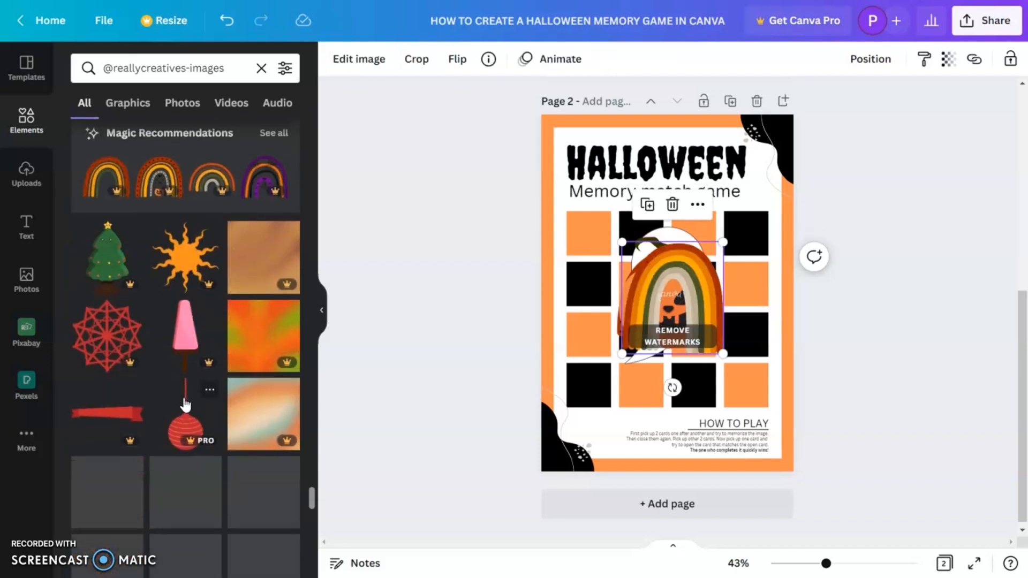
{"action": "scroll", "coordinate": [185, 406], "scroll_direction": "down", "scroll_amount": 5}
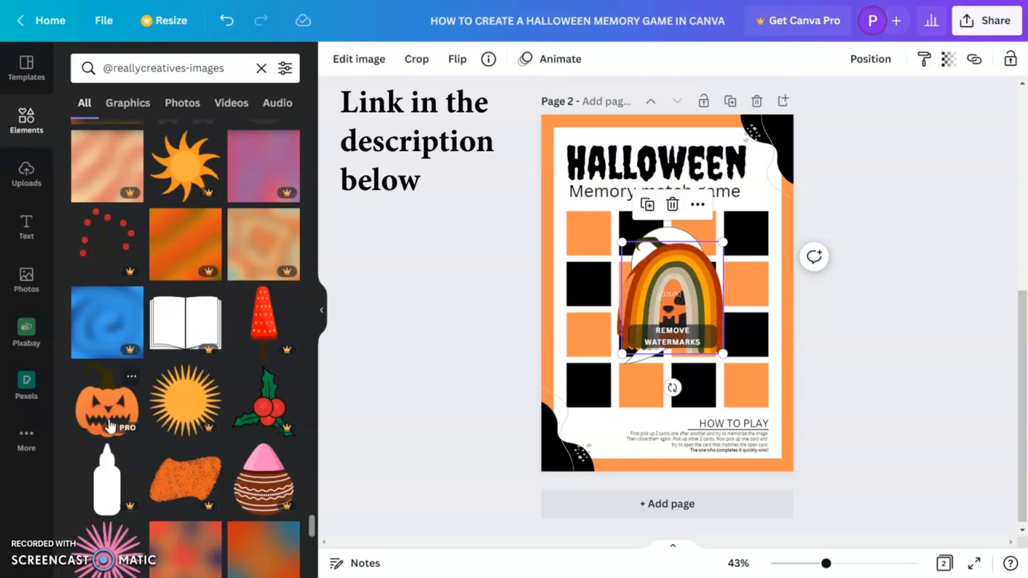
{"action": "left_click", "coordinate": [101, 402]}
Find another carved pumpkin, with slanted eyes and a toothy grin, and insert it on page 2.
{"action": "scroll", "coordinate": [108, 399], "scroll_direction": "down", "scroll_amount": 5}
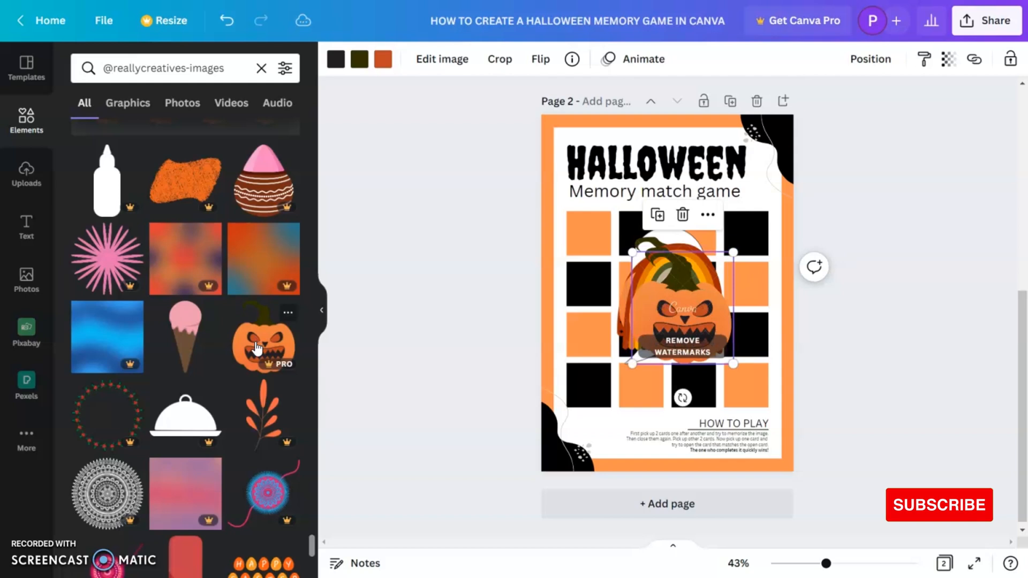
{"action": "scroll", "coordinate": [252, 353], "scroll_direction": "down", "scroll_amount": 5}
{"action": "scroll", "coordinate": [241, 403], "scroll_direction": "down", "scroll_amount": 10}
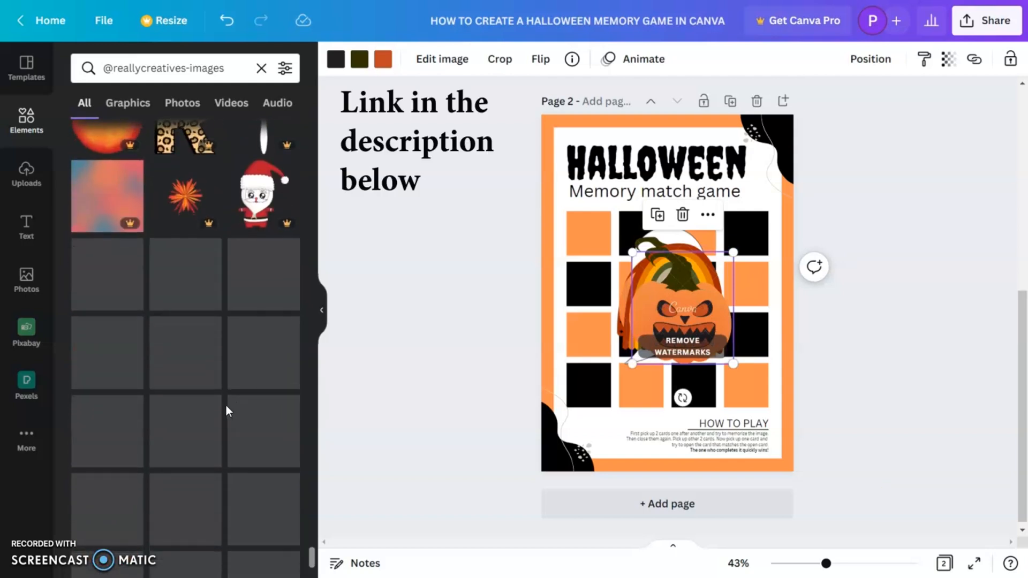
{"action": "scroll", "coordinate": [225, 403], "scroll_direction": "down", "scroll_amount": 4}
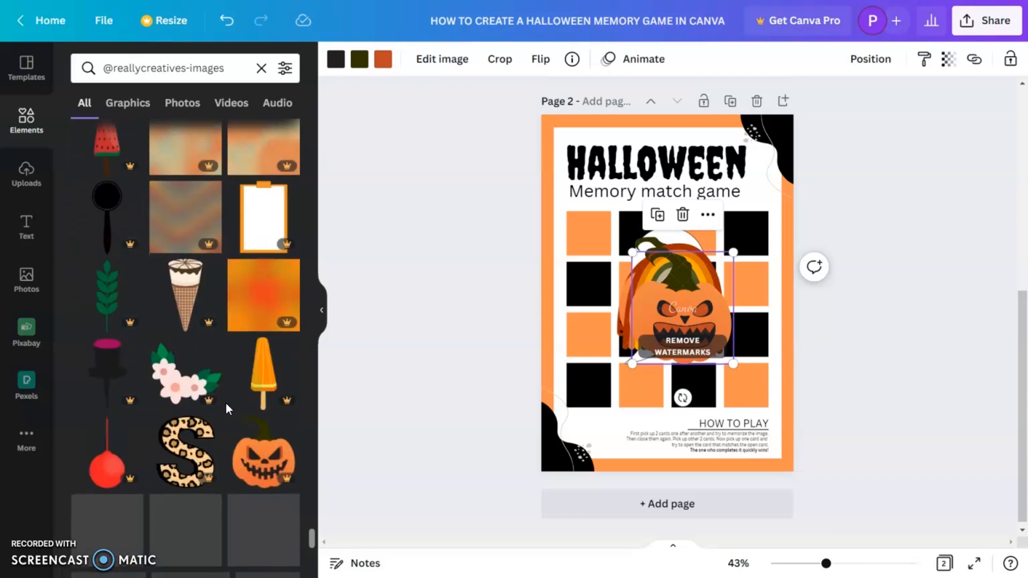
{"action": "left_click", "coordinate": [254, 452]}
Find the carved pumpkin with a wide open smile further down the results and insert it on page 2.
{"action": "scroll", "coordinate": [259, 445], "scroll_direction": "down", "scroll_amount": 15}
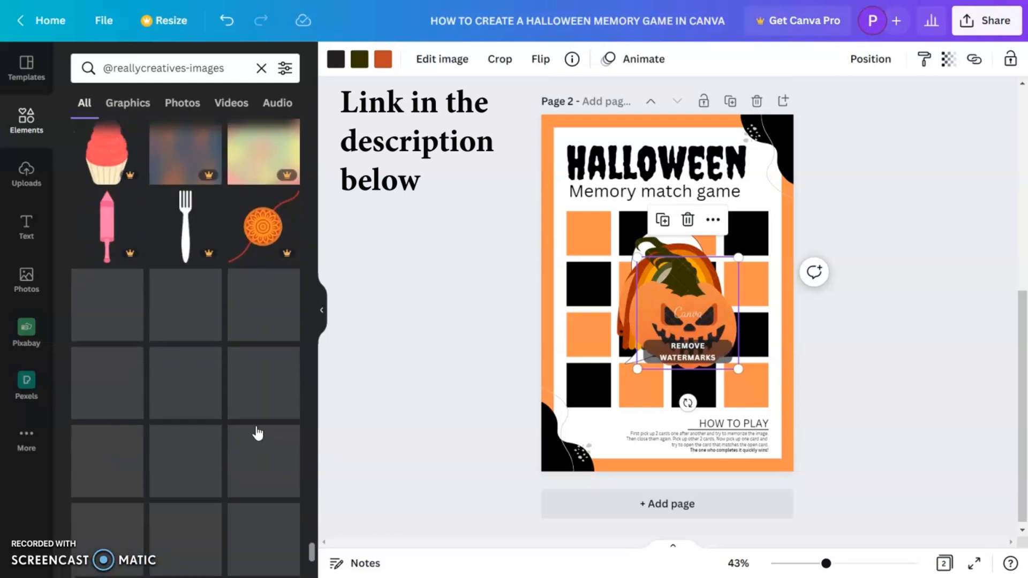
{"action": "scroll", "coordinate": [257, 431], "scroll_direction": "down", "scroll_amount": 4}
{"action": "scroll", "coordinate": [258, 431], "scroll_direction": "down", "scroll_amount": 6}
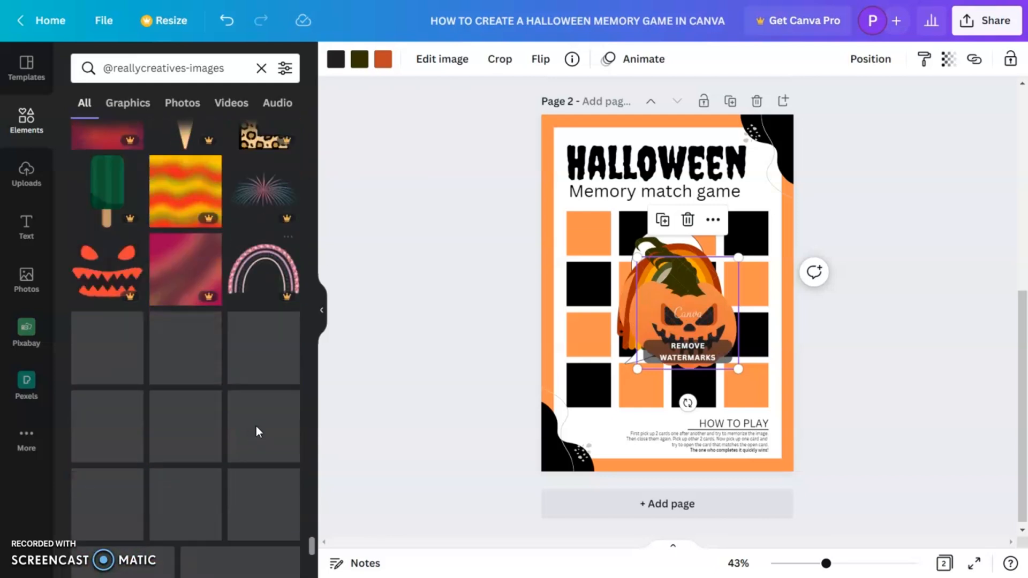
{"action": "scroll", "coordinate": [257, 432], "scroll_direction": "down", "scroll_amount": 1}
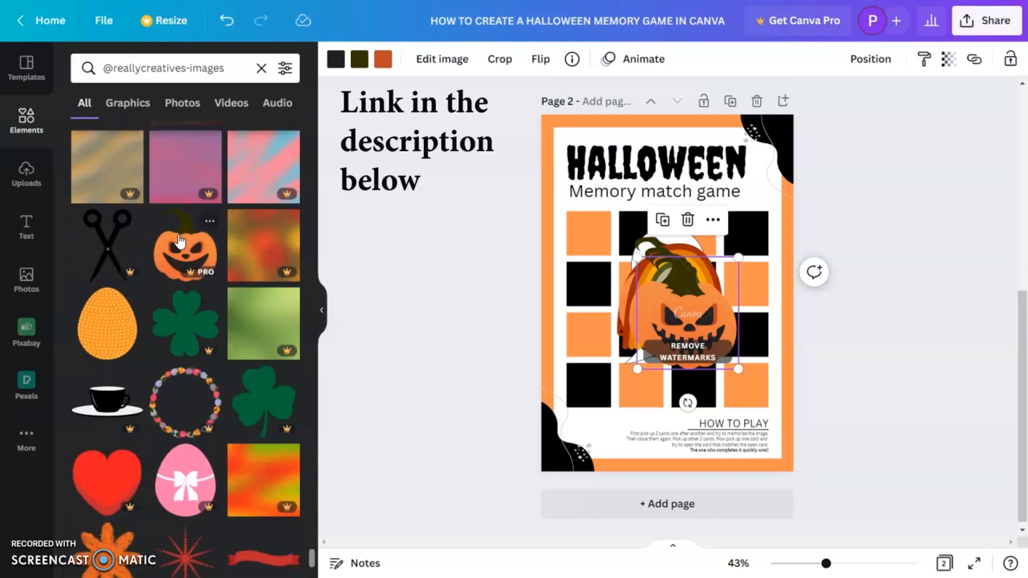
Scale the inserted pumpkins down until they fit inside a card of the grid on page 2.
{"action": "left_click_drag", "start_coordinate": [673, 312], "coordinate": [680, 318]}
{"action": "left_click_drag", "start_coordinate": [743, 374], "coordinate": [696, 385]}
{"action": "left_click", "coordinate": [721, 337]}
{"action": "left_click", "coordinate": [689, 317]}
Select the scattered small graphics together and middle-align them so they sit in one stack.
{"action": "left_click_drag", "start_coordinate": [690, 317], "coordinate": [646, 242]}
{"action": "key", "text": "ctrl+z"}
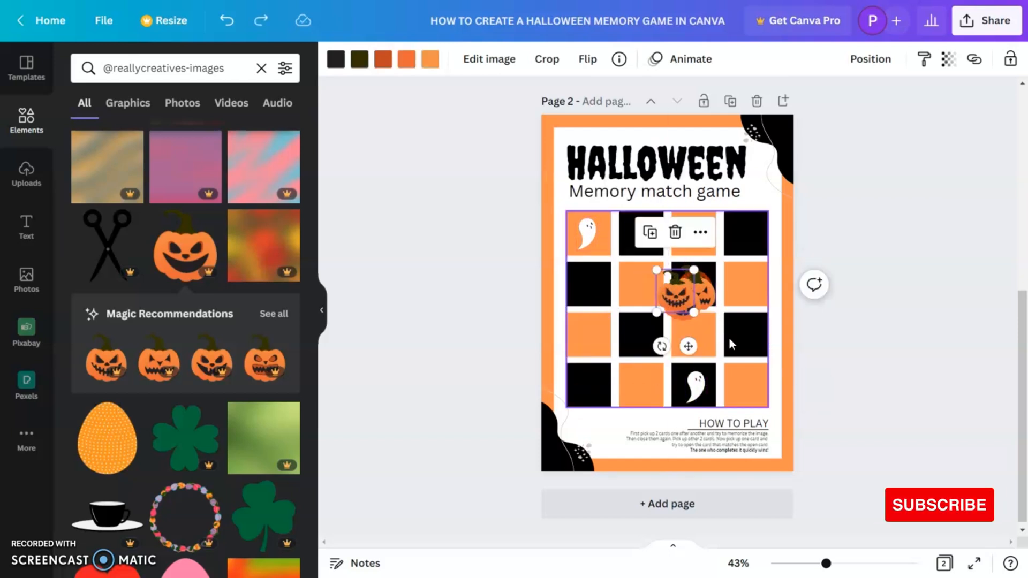
{"action": "key", "text": "ctrl+y"}
{"action": "left_click", "coordinate": [895, 59]}
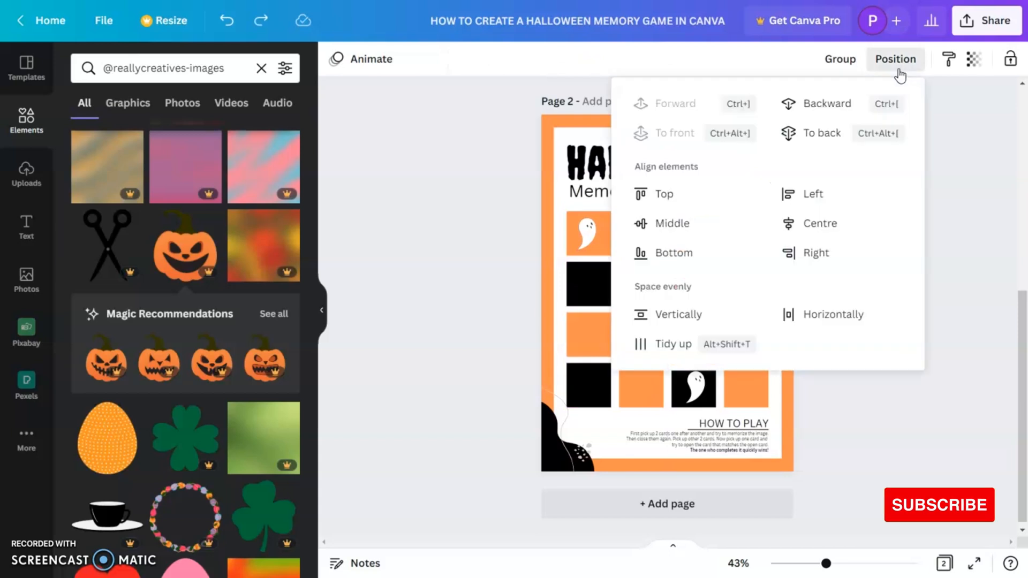
{"action": "left_click", "coordinate": [664, 227]}
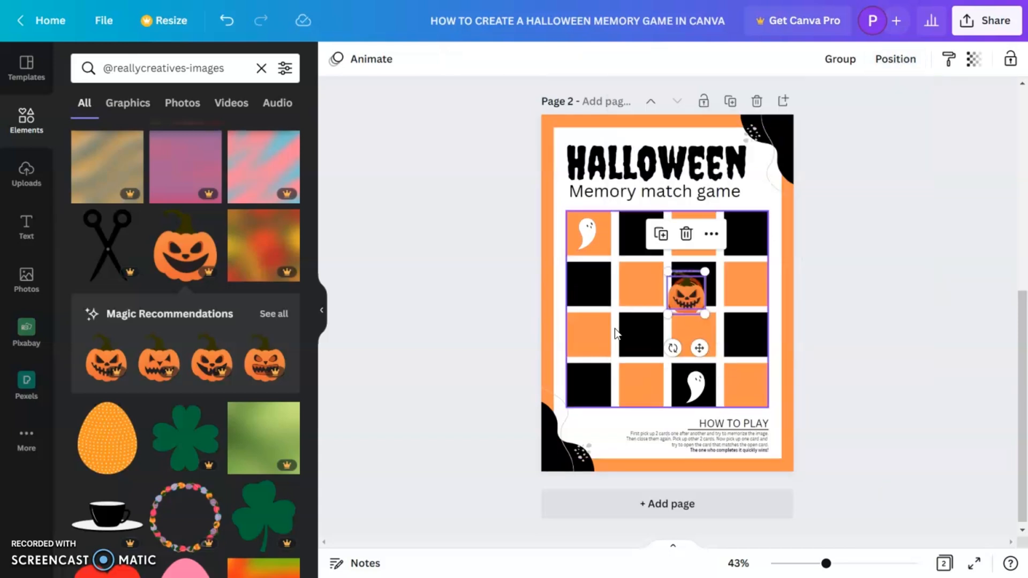
Move the stack onto the top row's second card and spread pumpkins onto row three's fourth card and row two's first two cards.
{"action": "left_click_drag", "start_coordinate": [699, 306], "coordinate": [654, 251]}
{"action": "left_click_drag", "start_coordinate": [652, 248], "coordinate": [747, 343]}
{"action": "left_click", "coordinate": [700, 266]}
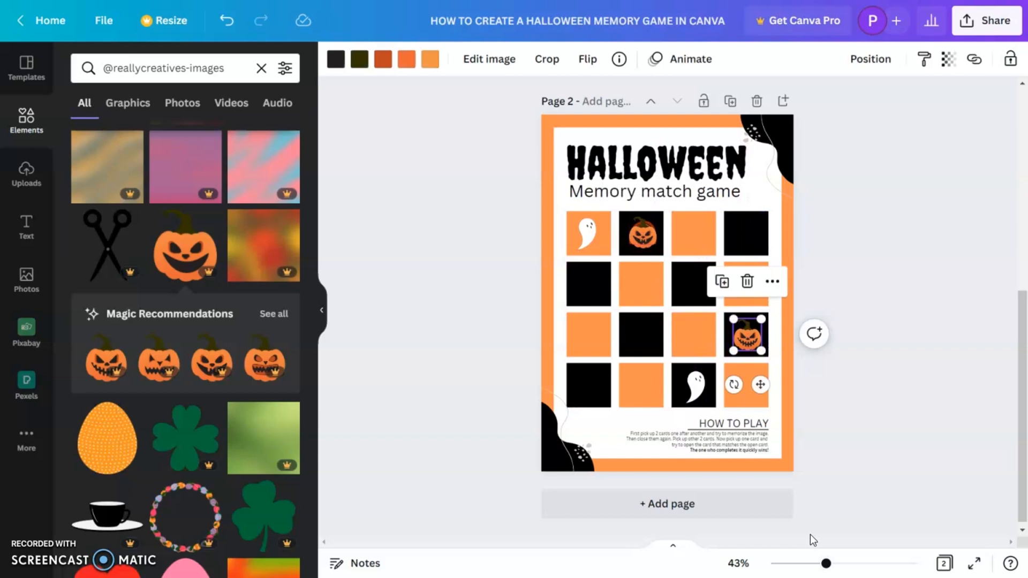
{"action": "left_click_drag", "start_coordinate": [826, 566], "coordinate": [849, 567]}
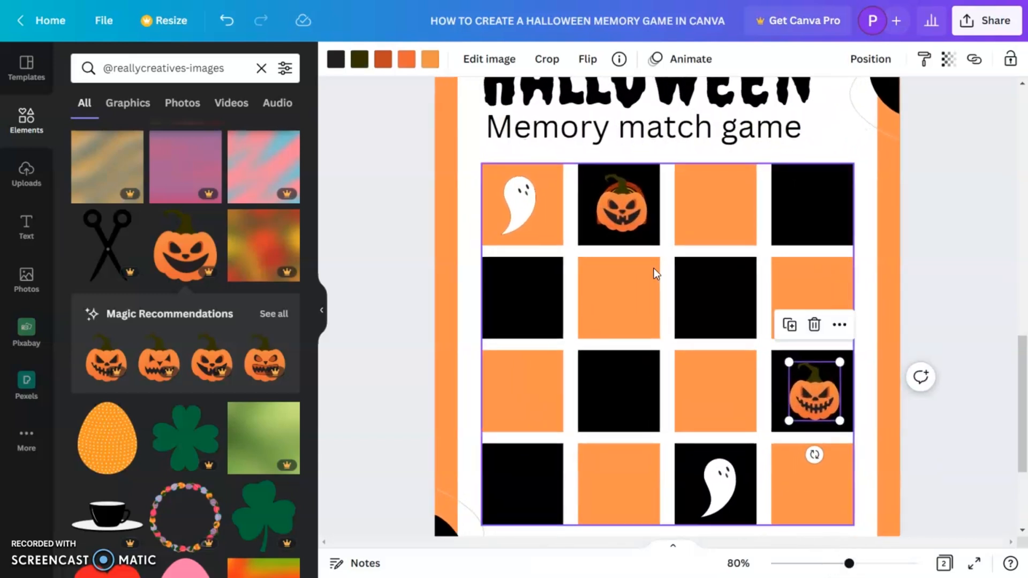
{"action": "left_click_drag", "start_coordinate": [625, 212], "coordinate": [624, 316]}
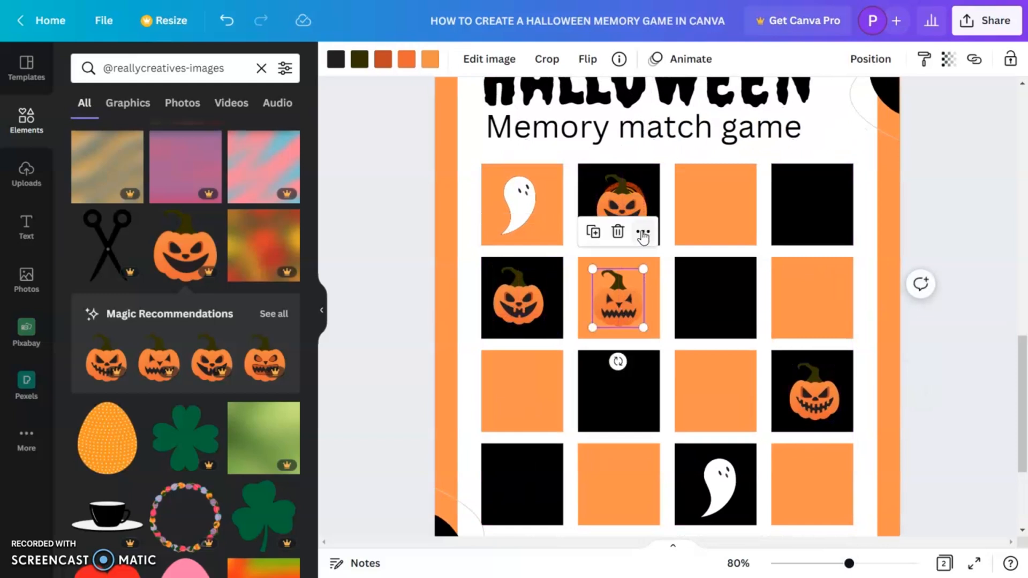
Place the remaining pumpkins on row one's third and row two's fourth cards, and the rainbows on row one's fourth and row three's third cards.
{"action": "left_click_drag", "start_coordinate": [622, 207], "coordinate": [719, 216]}
{"action": "left_click_drag", "start_coordinate": [620, 214], "coordinate": [815, 312]}
{"action": "left_click_drag", "start_coordinate": [631, 224], "coordinate": [811, 212]}
{"action": "left_click_drag", "start_coordinate": [628, 213], "coordinate": [718, 397]}
Copy the patterned rainbow to row one's second card, the smiling pumpkin to row four's fourth and the plain rainbow to row three's second.
{"action": "scroll", "coordinate": [718, 397], "scroll_direction": "down", "scroll_amount": 2}
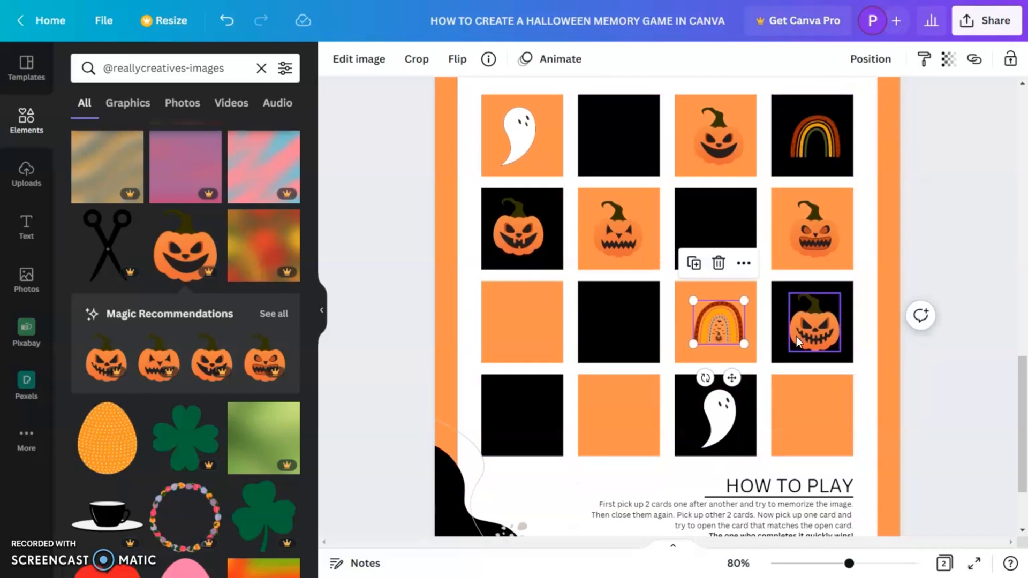
{"action": "left_click_drag", "start_coordinate": [727, 329], "coordinate": [627, 146]}
{"action": "left_click", "coordinate": [718, 146]}
{"action": "left_click_drag", "start_coordinate": [718, 146], "coordinate": [817, 422]}
{"action": "left_click_drag", "start_coordinate": [821, 154], "coordinate": [623, 340]}
Complete the pumpkin pairs on row two's third card and row four's first two cards, removing the extra ghost copy.
{"action": "left_click_drag", "start_coordinate": [519, 138], "coordinate": [725, 239]}
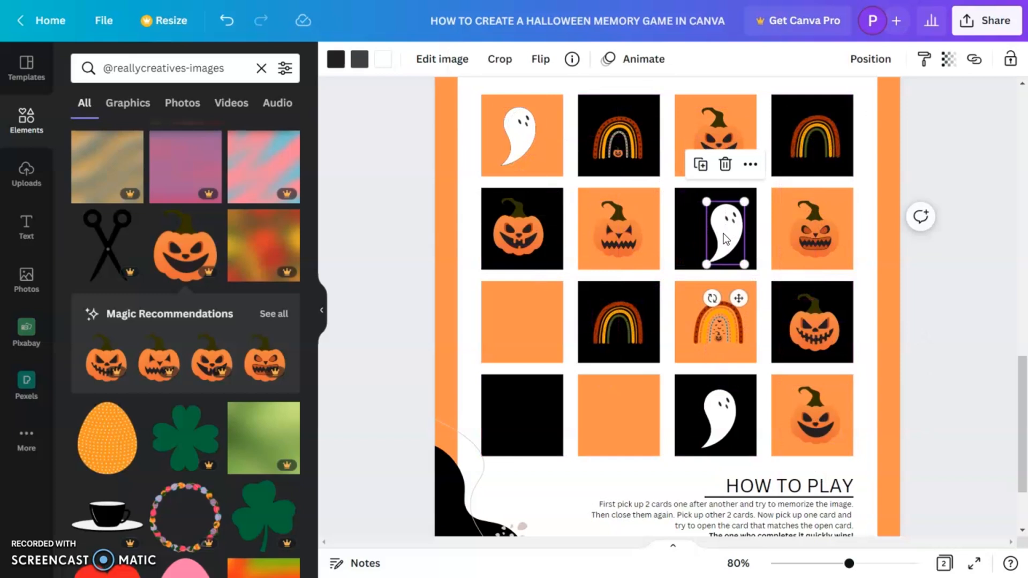
{"action": "key", "text": "Delete"}
{"action": "left_click_drag", "start_coordinate": [808, 249], "coordinate": [727, 249]}
{"action": "left_click_drag", "start_coordinate": [622, 239], "coordinate": [525, 421]}
{"action": "left_click_drag", "start_coordinate": [528, 243], "coordinate": [627, 425]}
Find the waving white ghost in the results and place it on the two empty orange cards in rows three and four.
{"action": "scroll", "coordinate": [159, 424], "scroll_direction": "down", "scroll_amount": 15}
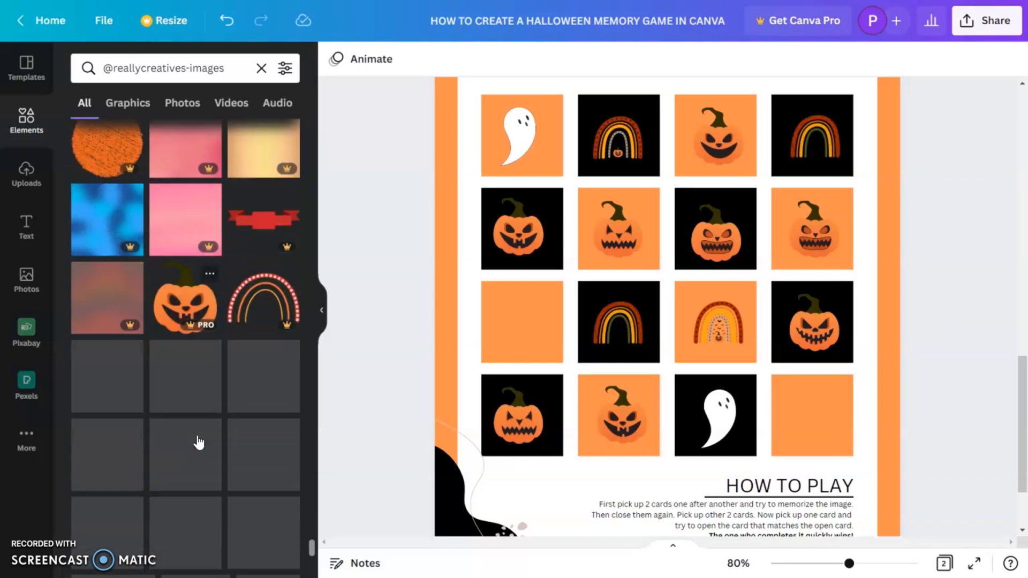
{"action": "scroll", "coordinate": [208, 415], "scroll_direction": "down", "scroll_amount": 4}
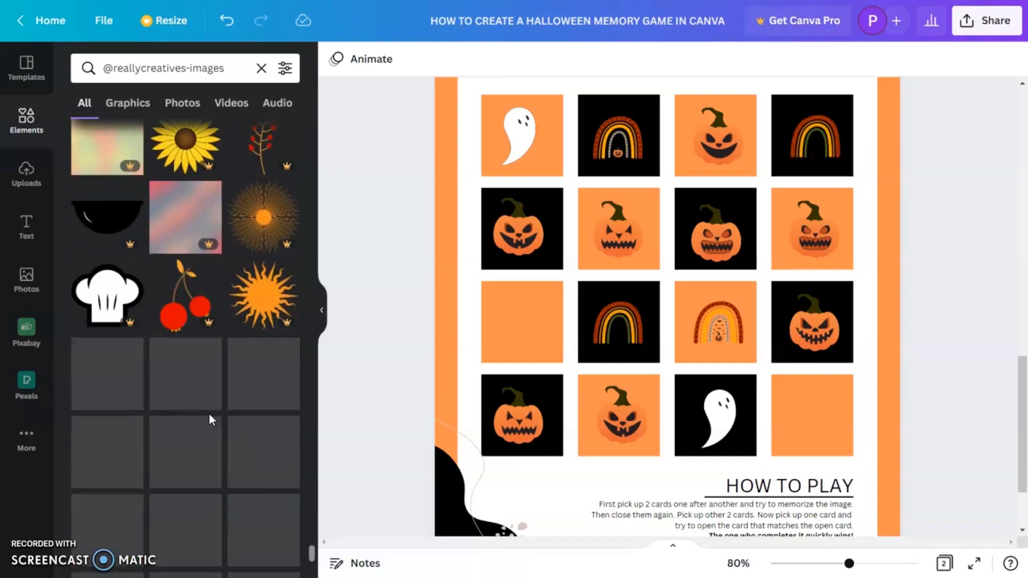
{"action": "scroll", "coordinate": [210, 413], "scroll_direction": "down", "scroll_amount": 5}
{"action": "scroll", "coordinate": [210, 412], "scroll_direction": "down", "scroll_amount": 4}
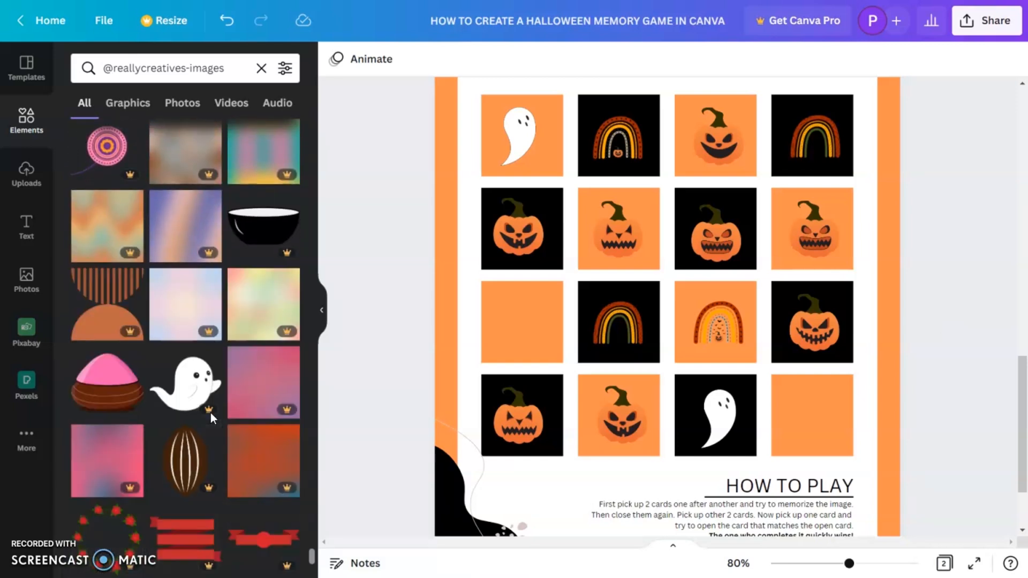
{"action": "scroll", "coordinate": [210, 413], "scroll_direction": "down", "scroll_amount": 3}
{"action": "scroll", "coordinate": [210, 413], "scroll_direction": "up", "scroll_amount": 3}
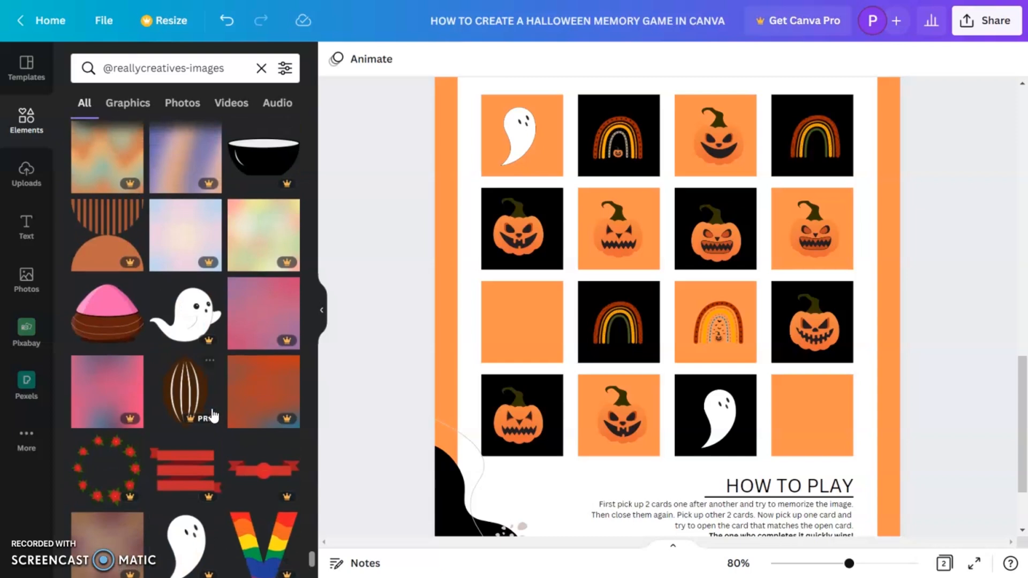
{"action": "left_click", "coordinate": [187, 316]}
{"action": "left_click_drag", "start_coordinate": [759, 337], "coordinate": [821, 412]}
{"action": "left_click", "coordinate": [1023, 408]}
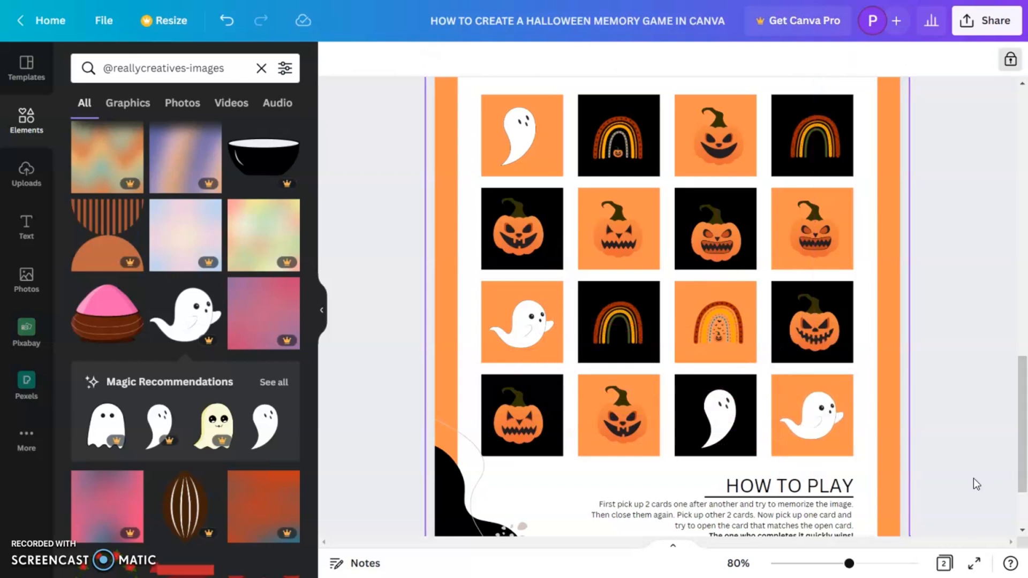
Review the finished page 2 and look through the download file types, including PDF Print.
{"action": "left_click_drag", "start_coordinate": [850, 564], "coordinate": [831, 563]}
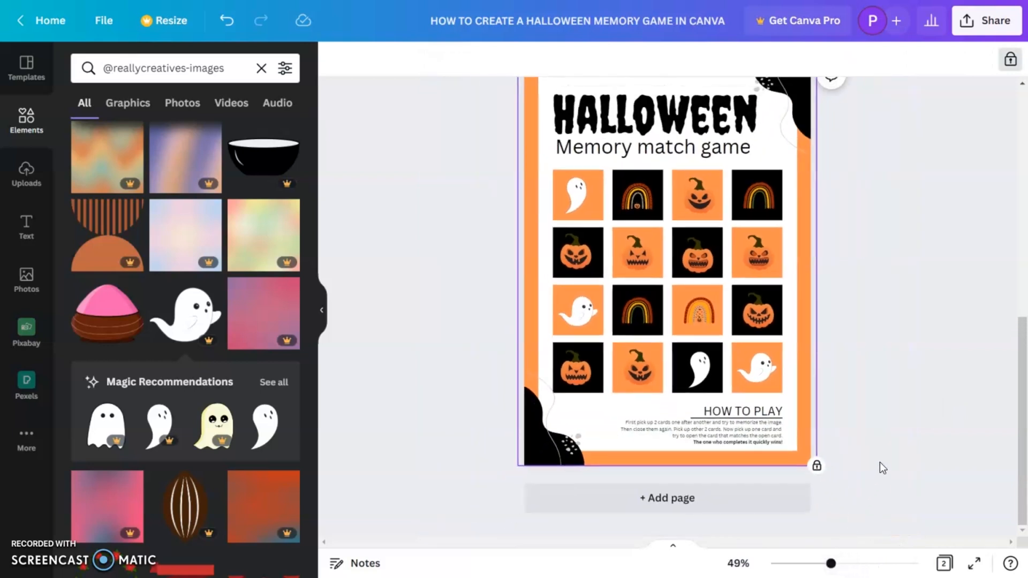
{"action": "scroll", "coordinate": [879, 463], "scroll_direction": "up", "scroll_amount": 2}
{"action": "scroll", "coordinate": [1000, 425], "scroll_direction": "down", "scroll_amount": 1}
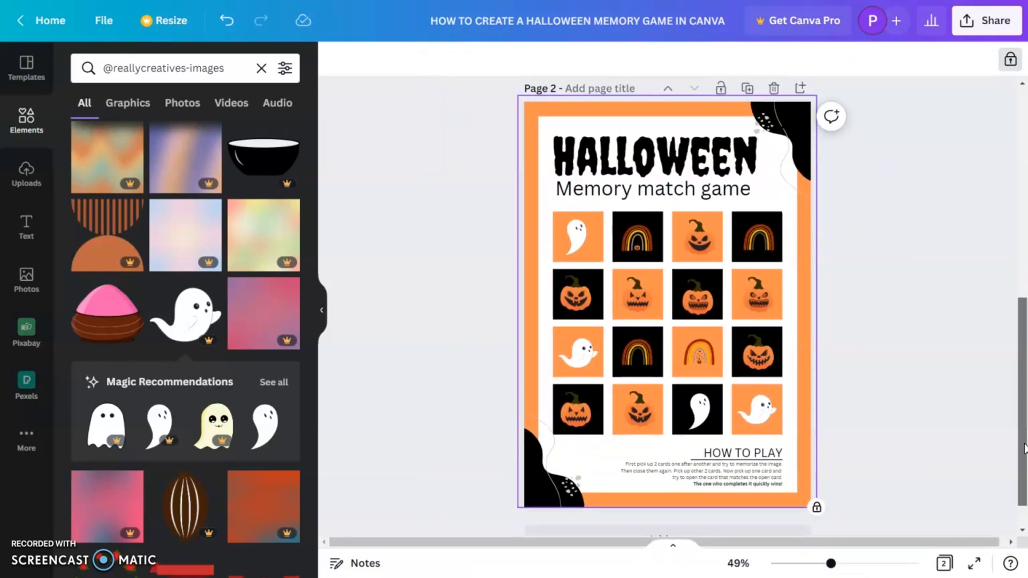
{"action": "left_click", "coordinate": [996, 31]}
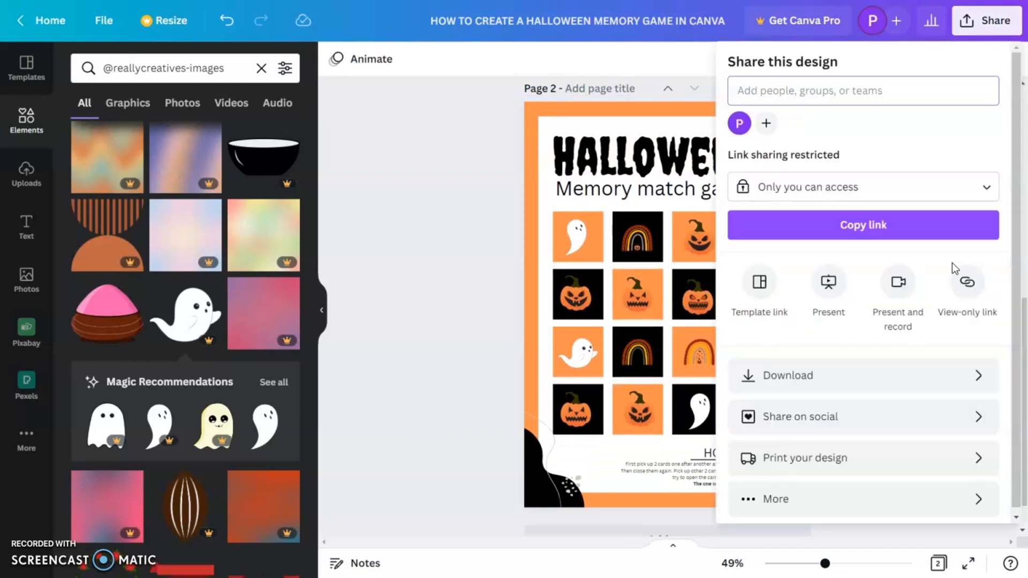
{"action": "left_click", "coordinate": [800, 390]}
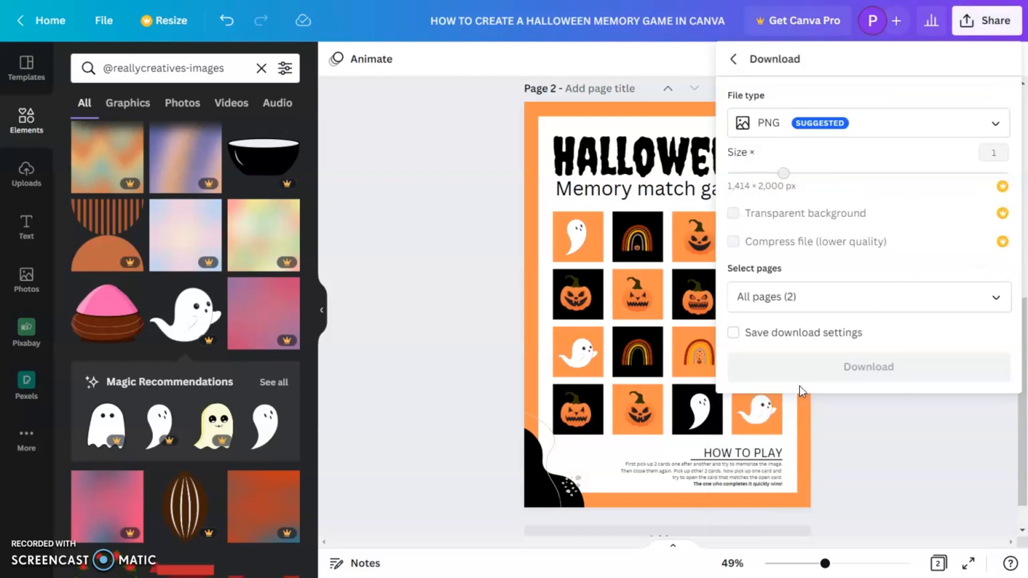
{"action": "left_click", "coordinate": [844, 133]}
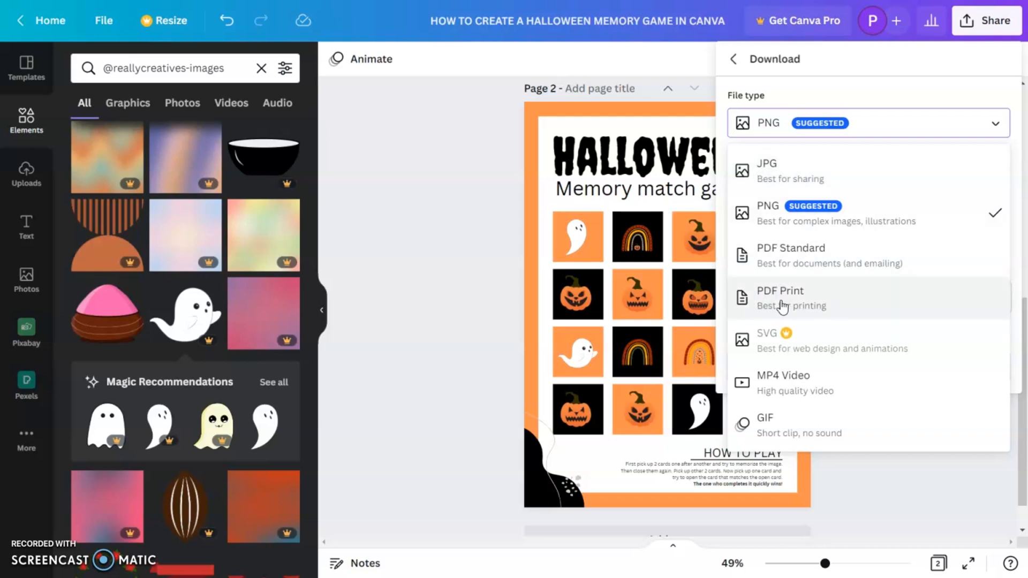
{"action": "left_click", "coordinate": [892, 494]}
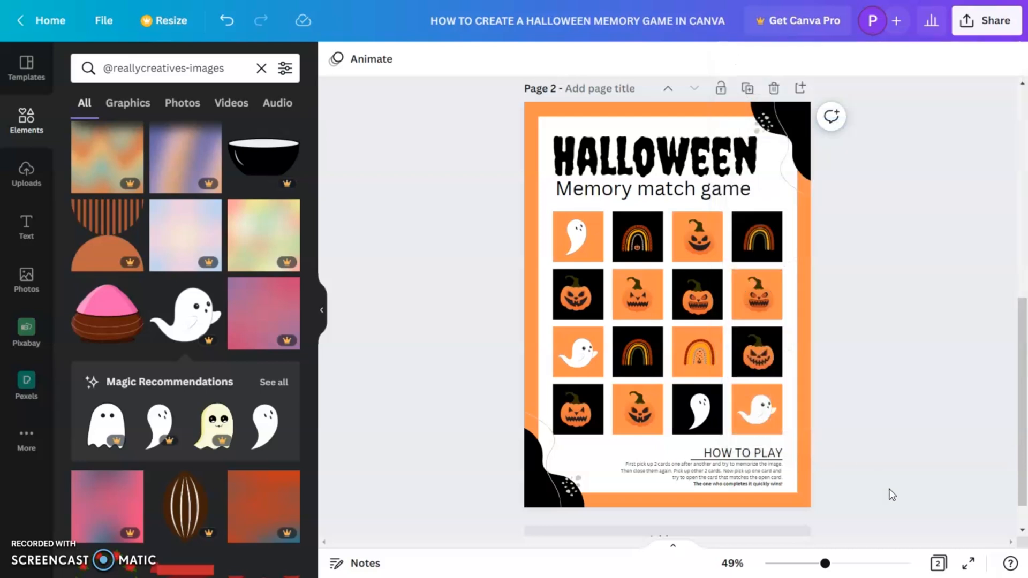
Duplicate page 2, then copy the blank card grid from page 1 and paste it onto the new page 3.
{"action": "left_click", "coordinate": [747, 92]}
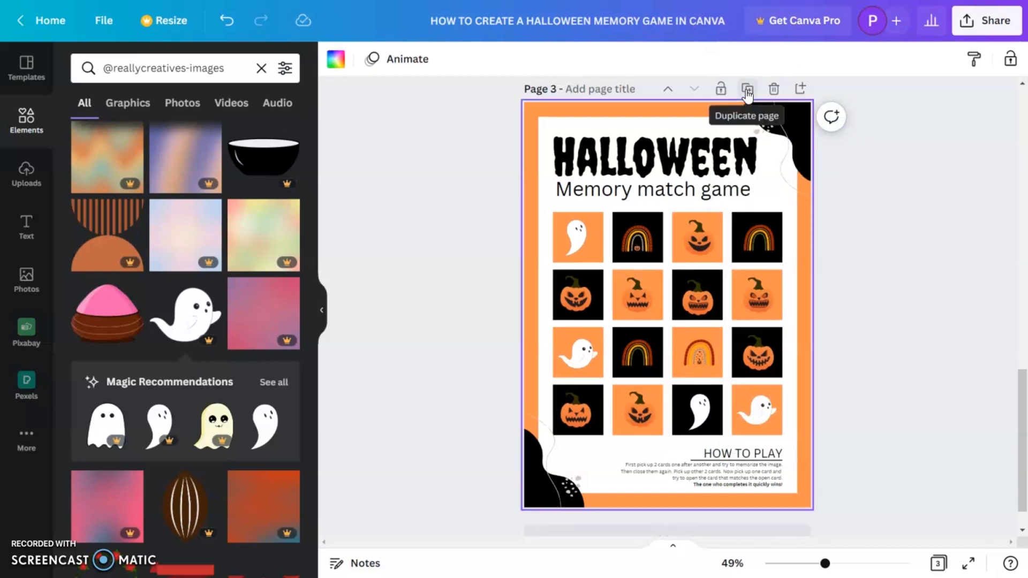
{"action": "scroll", "coordinate": [887, 321], "scroll_direction": "up", "scroll_amount": 10}
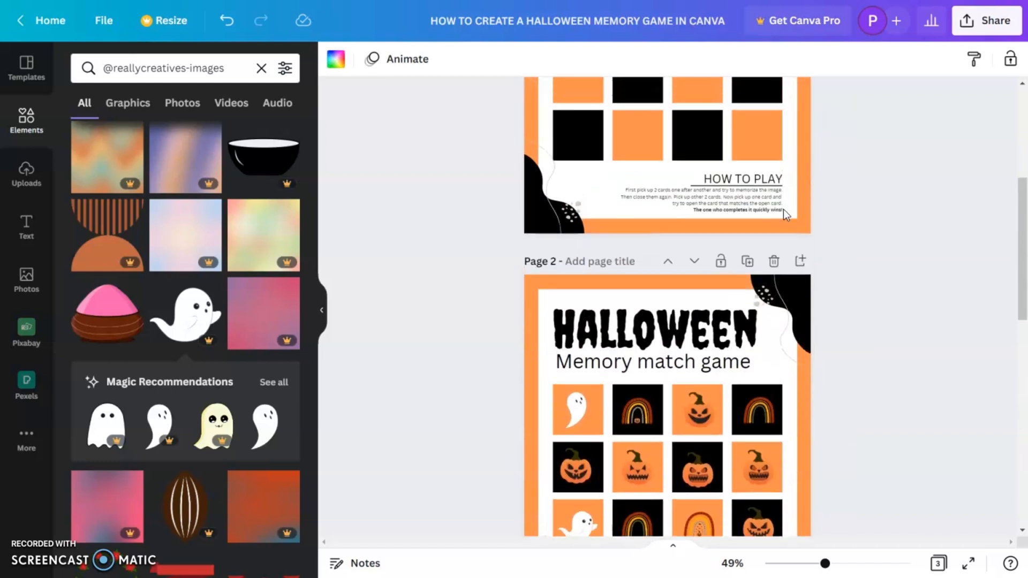
{"action": "left_click", "coordinate": [735, 143]}
{"action": "scroll", "coordinate": [739, 144], "scroll_direction": "up", "scroll_amount": 5}
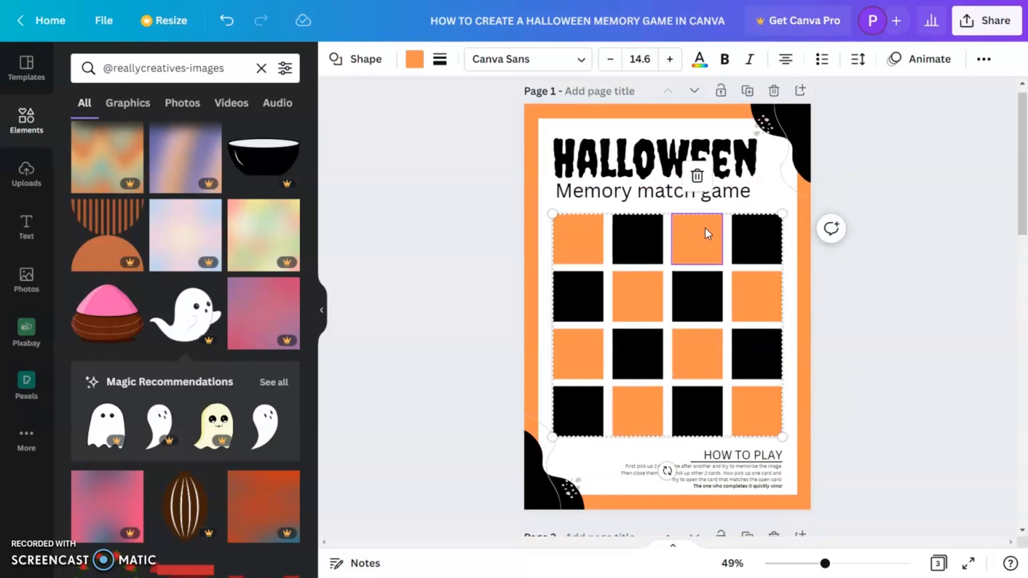
{"action": "scroll", "coordinate": [705, 228], "scroll_direction": "down", "scroll_amount": 15}
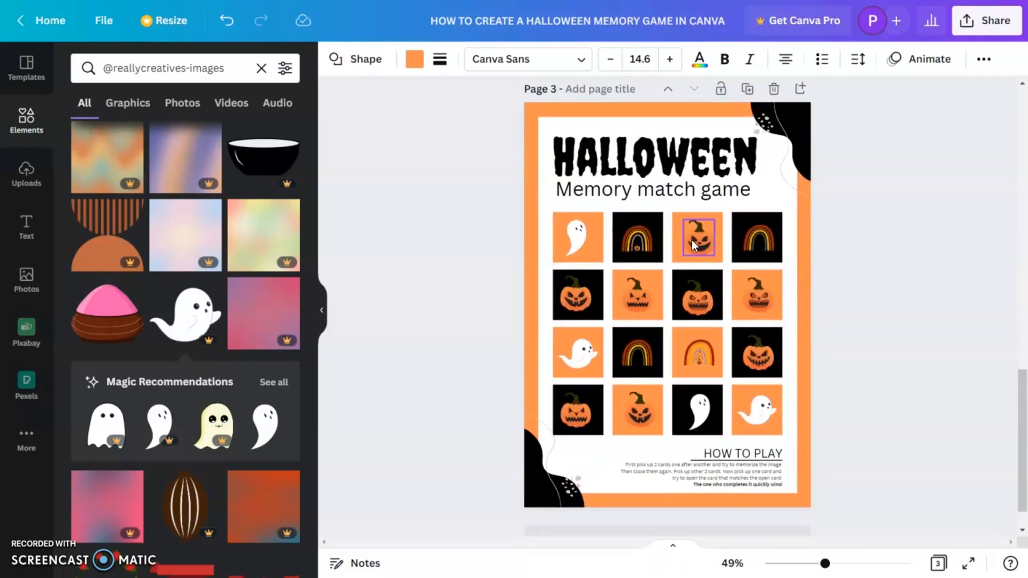
{"action": "left_click", "coordinate": [691, 239]}
{"action": "left_click", "coordinate": [675, 250]}
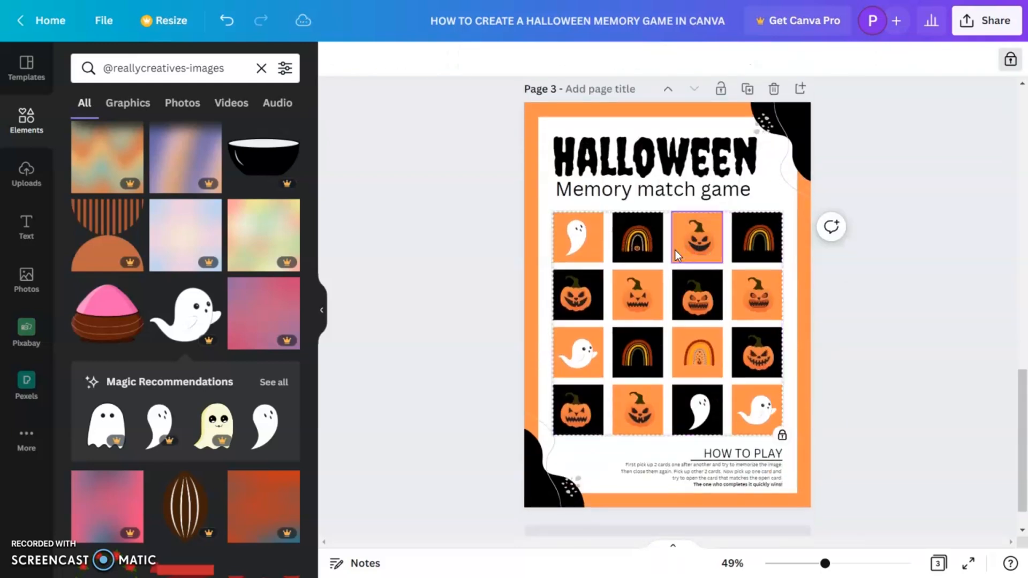
{"action": "key", "text": "ctrl+v"}
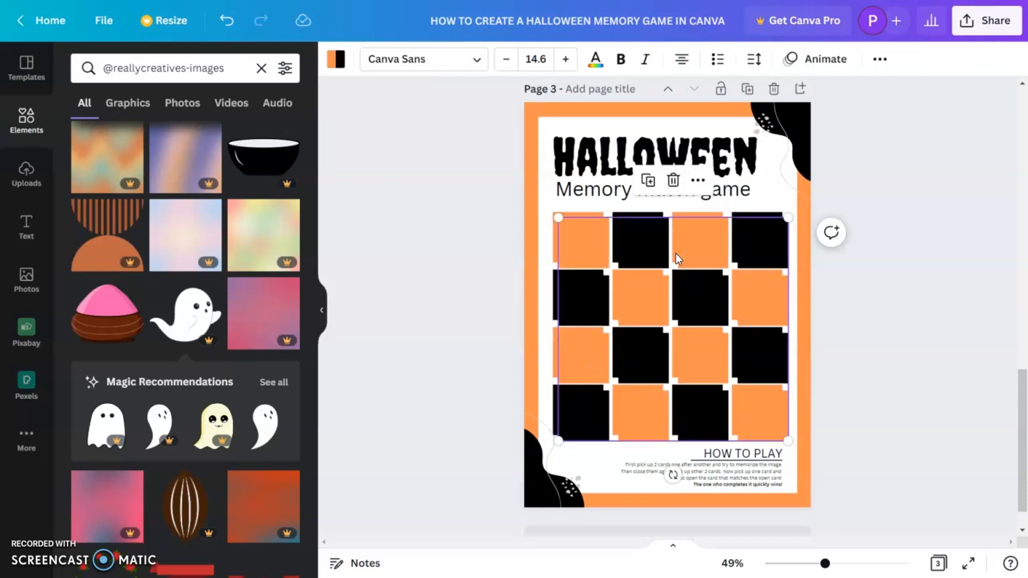
Centre the pasted blank grid on page 3 and move it up to cover the picture cards exactly.
{"action": "left_click", "coordinate": [881, 60]}
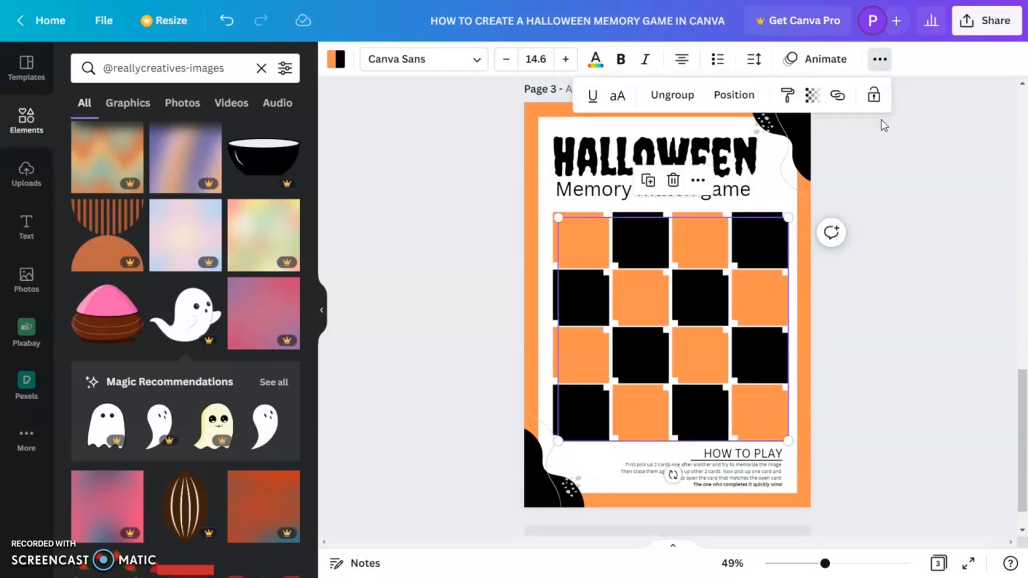
{"action": "left_click", "coordinate": [734, 95]}
{"action": "left_click", "coordinate": [647, 259]}
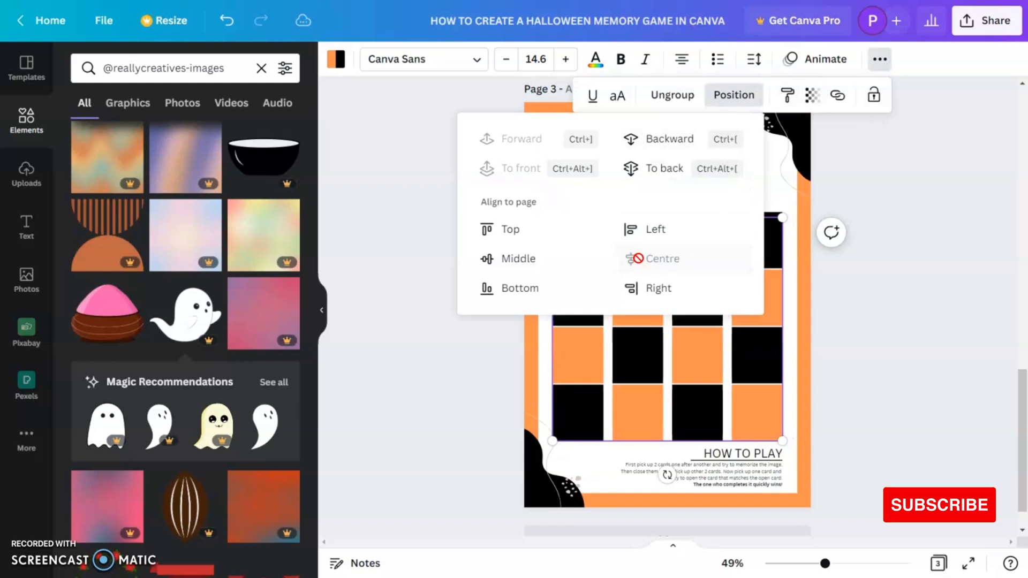
{"action": "left_click", "coordinate": [775, 229]}
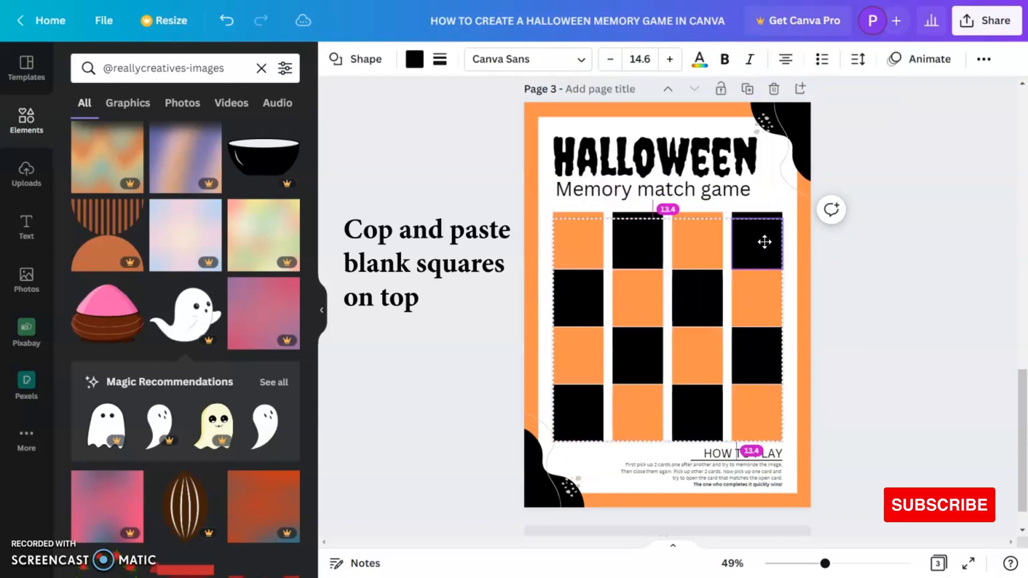
{"action": "left_click", "coordinate": [798, 252]}
Ungroup the blank grid on page 3 so each covering square can be selected separately.
{"action": "left_click", "coordinate": [775, 245]}
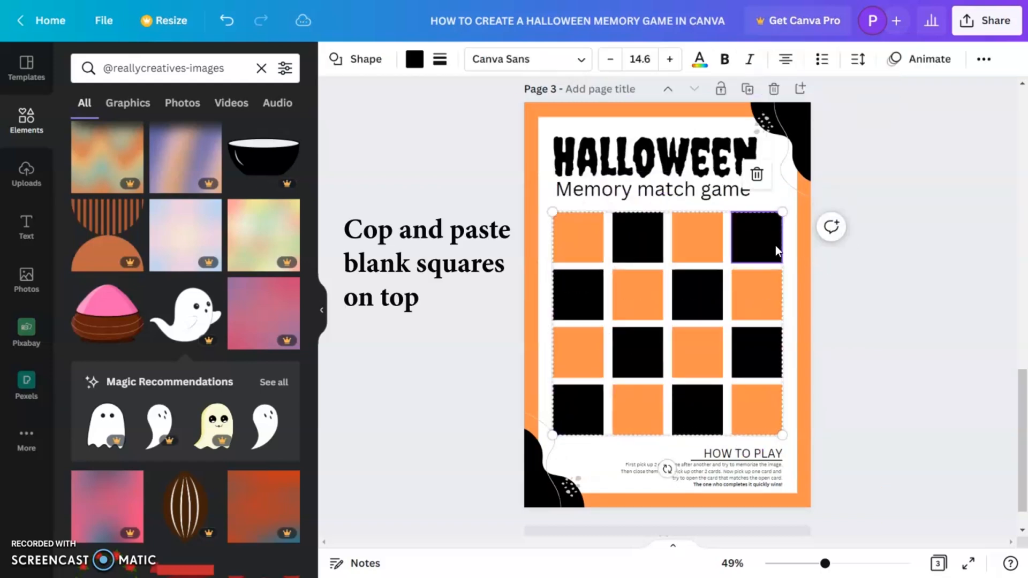
{"action": "right_click", "coordinate": [775, 245]}
{"action": "left_click", "coordinate": [829, 407]}
{"action": "left_click", "coordinate": [910, 377]}
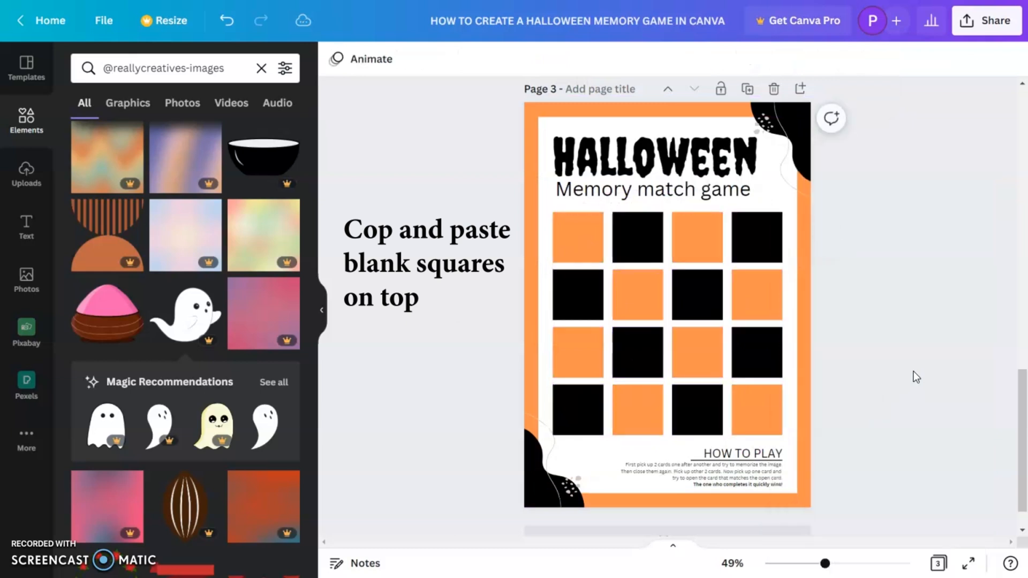
Demonstrate a mismatched turn by deleting the covering squares at row 1 column 3 and row 3 column 1, and restore both.
{"action": "left_click", "coordinate": [689, 258]}
{"action": "key", "text": "Delete"}
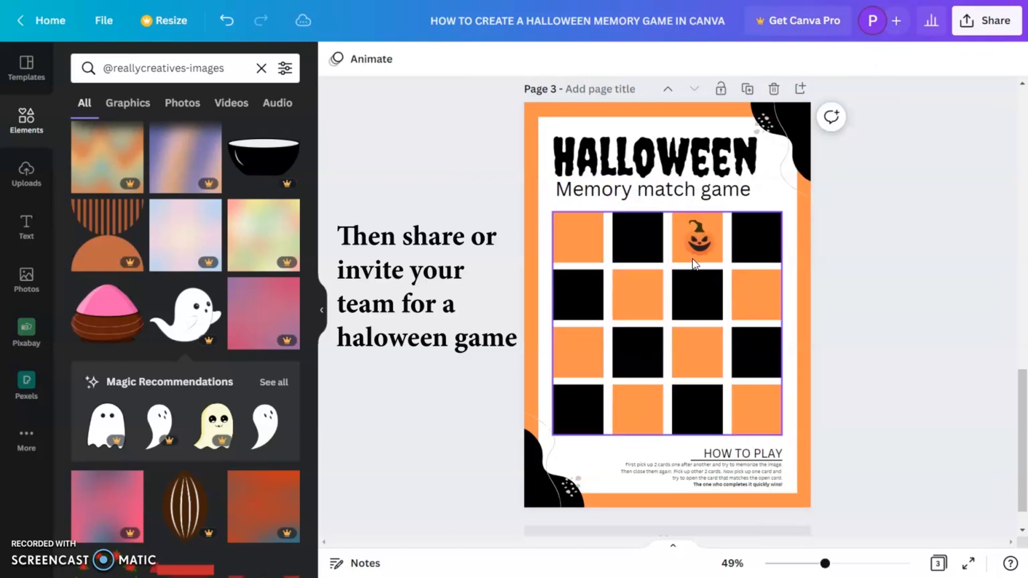
{"action": "left_click", "coordinate": [581, 356]}
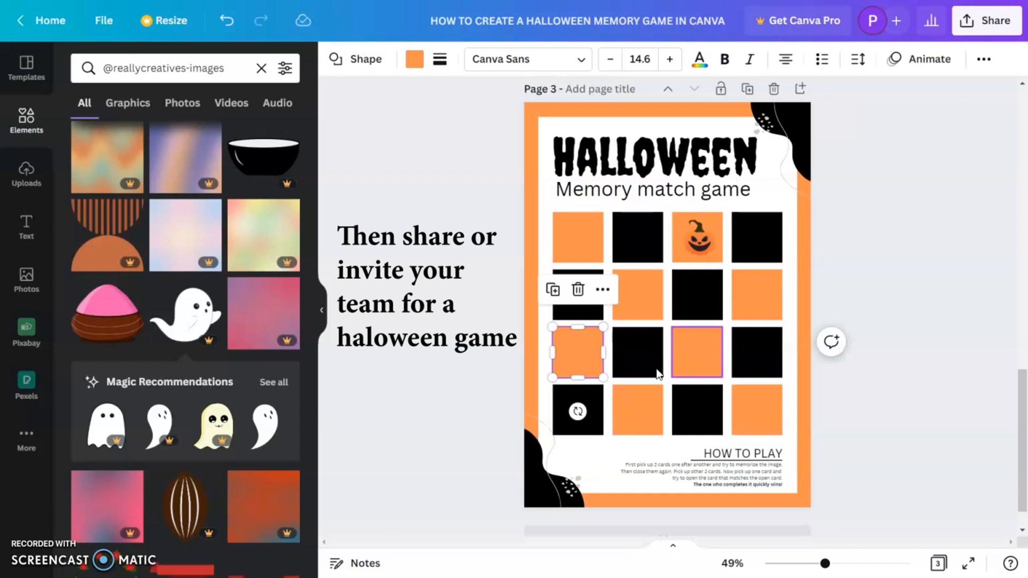
{"action": "key", "text": "Delete"}
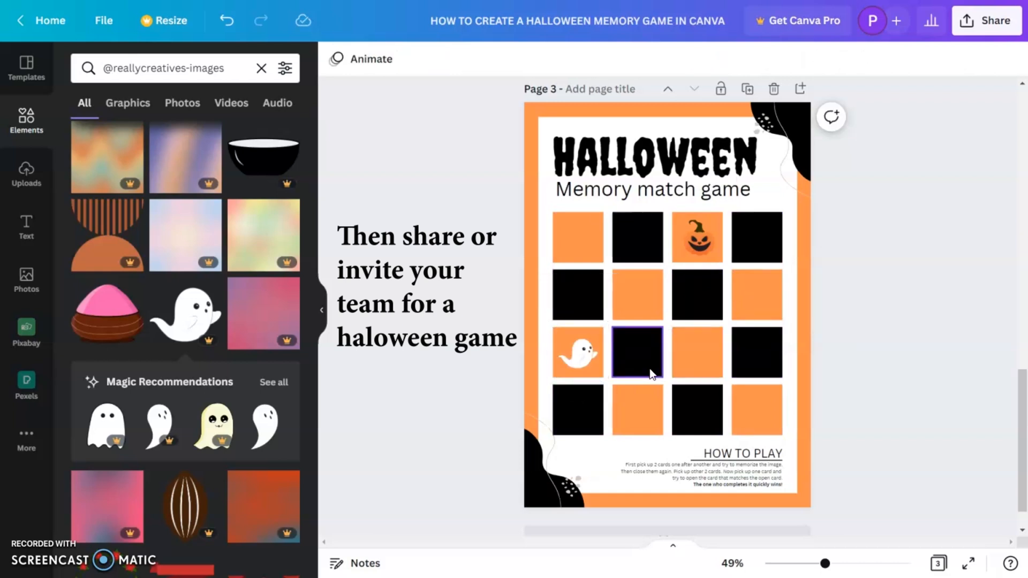
{"action": "key", "text": "ctrl+z"}
Delete the black covering squares at row 1 column 4 and row 3 column 2 on page 3 to uncover a matching pair.
{"action": "left_click", "coordinate": [750, 247]}
{"action": "key", "text": "Delete"}
{"action": "left_click", "coordinate": [656, 363]}
{"action": "key", "text": "Delete"}
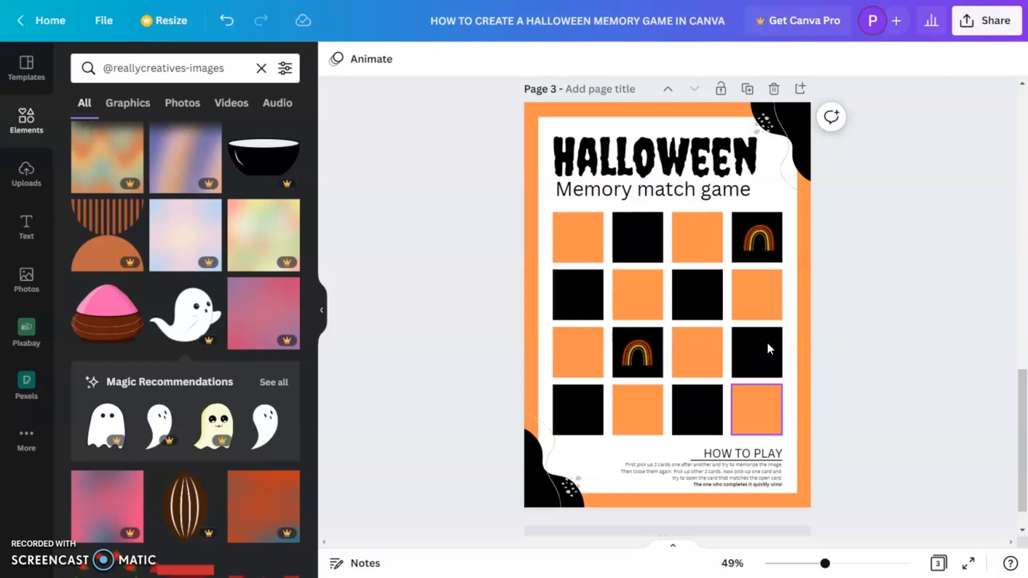
Add a blank page 4 containing a text box that reads "THAT IS AS SIMPLE AS THAT".
{"action": "scroll", "coordinate": [728, 514], "scroll_direction": "down", "scroll_amount": 1}
{"action": "left_click", "coordinate": [722, 500]}
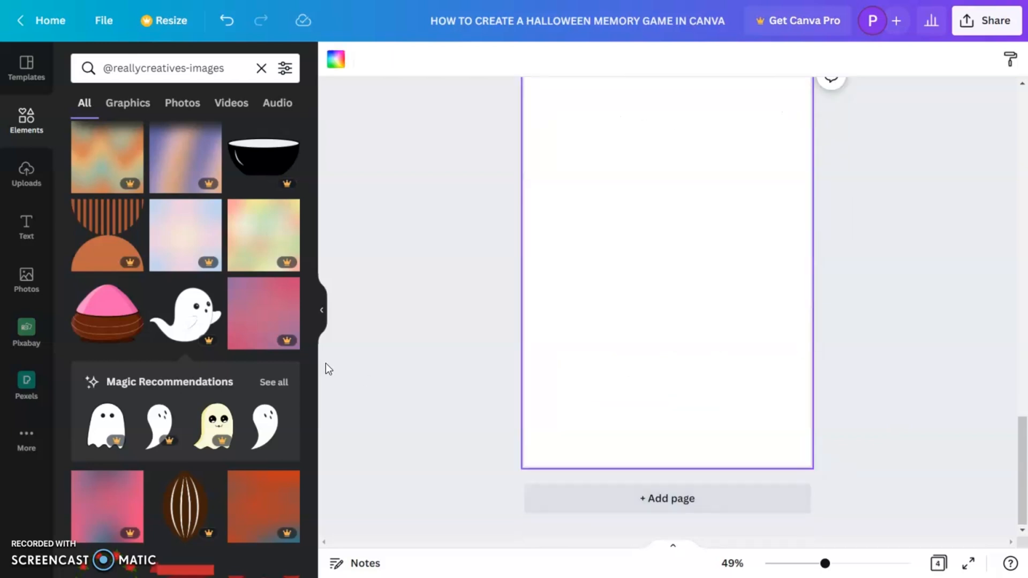
{"action": "type", "text": "tTHAT IS"}
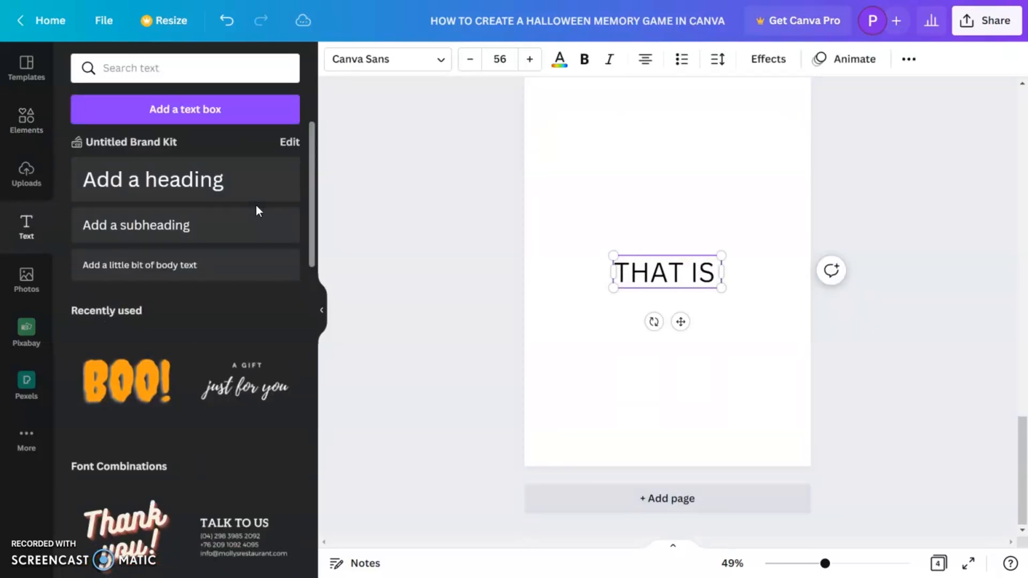
{"action": "type", "text": " AS SIMPLE"}
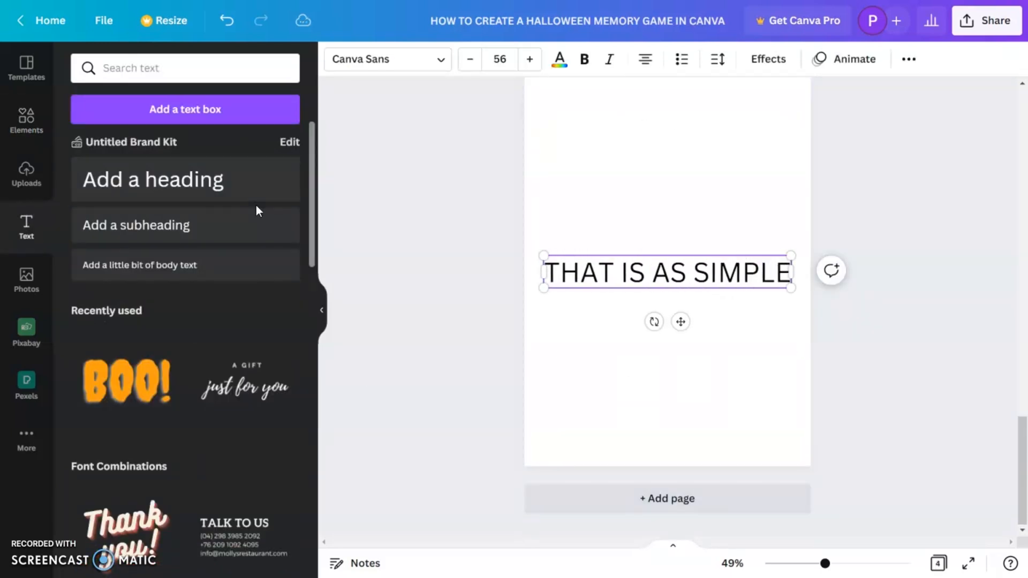
{"action": "type", "text": " AS THAT"}
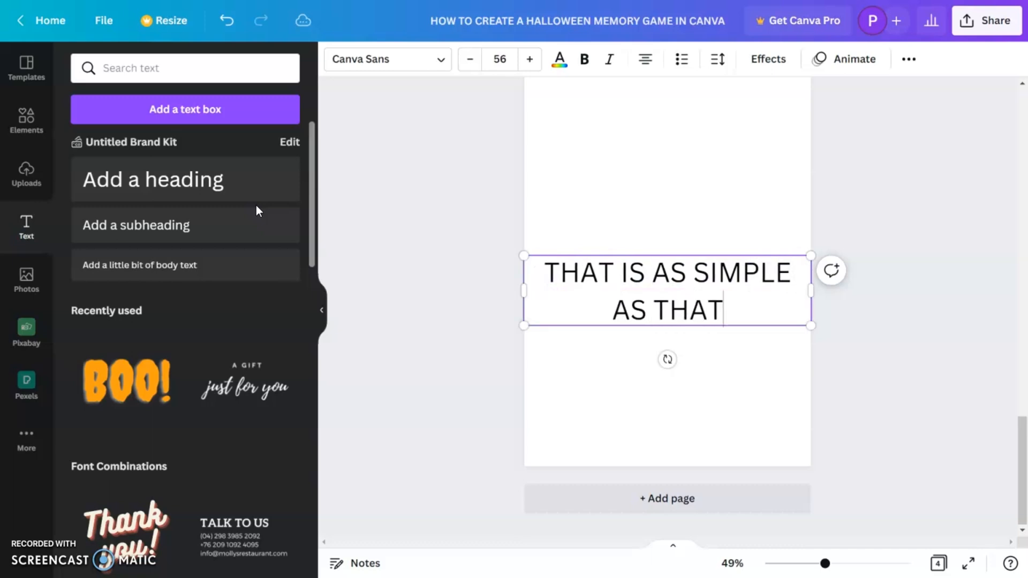
{"action": "left_click", "coordinate": [767, 402]}
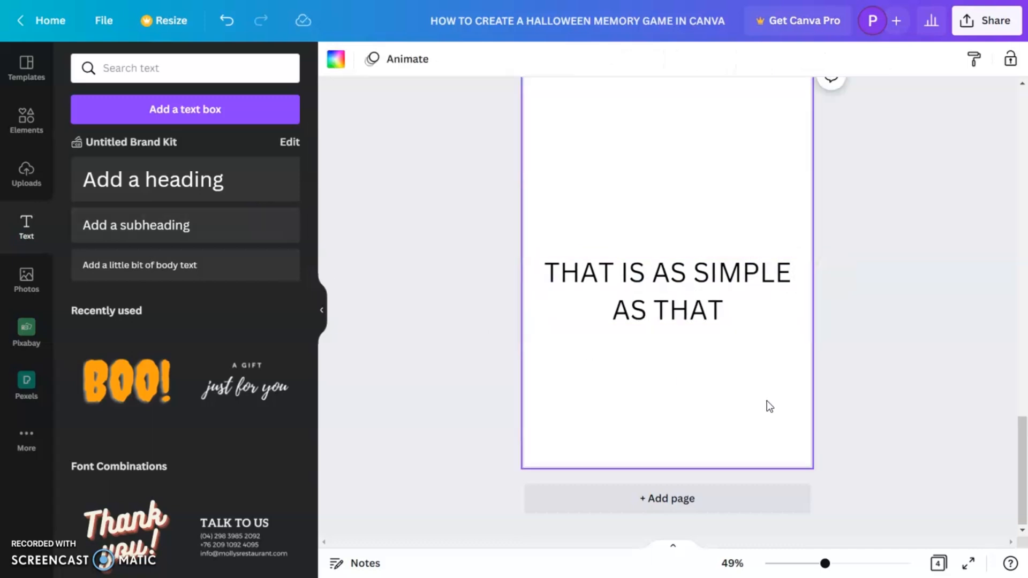
Replace the page 4 text with instructions to download the 2 pages and place cut blank squares over the images, ending in bold "YOU ARE READY TO PLAY".
{"action": "left_click", "coordinate": [716, 316]}
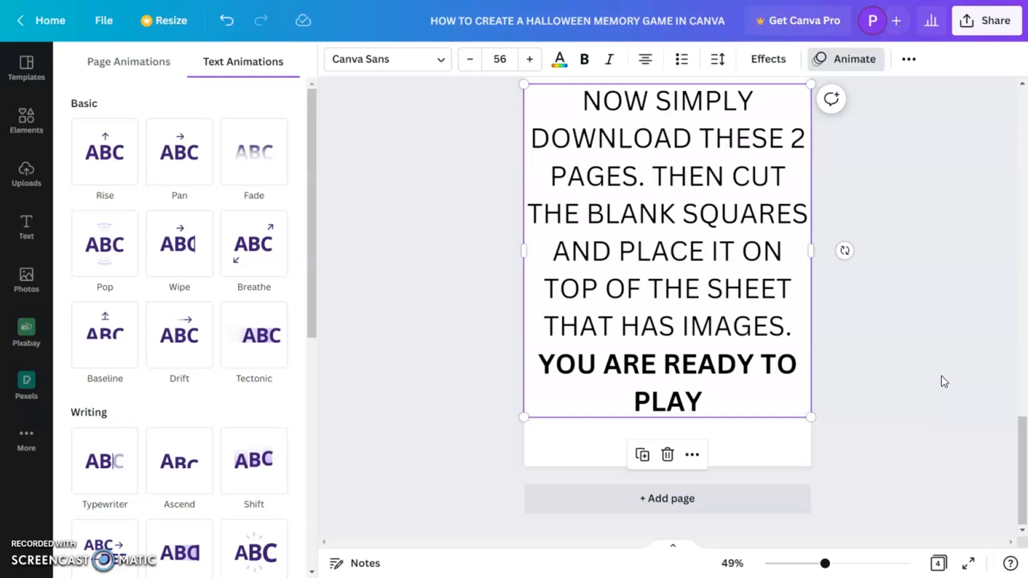
Replace all the page 4 text with "OR YOU CAN SIMPLY PRINT THE ONE WITH IMAGES AND CUT EXACT SIZE SQUARES OF ANY CRAFT PAPER".
{"action": "triple_click", "coordinate": [740, 363]}
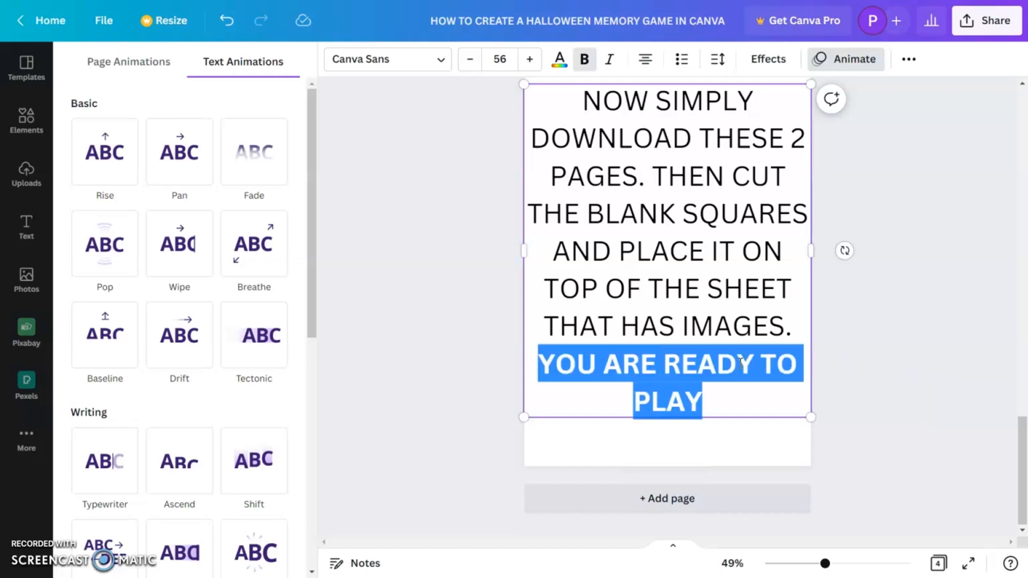
{"action": "key", "text": "ctrl+a"}
{"action": "type", "text": "OR"}
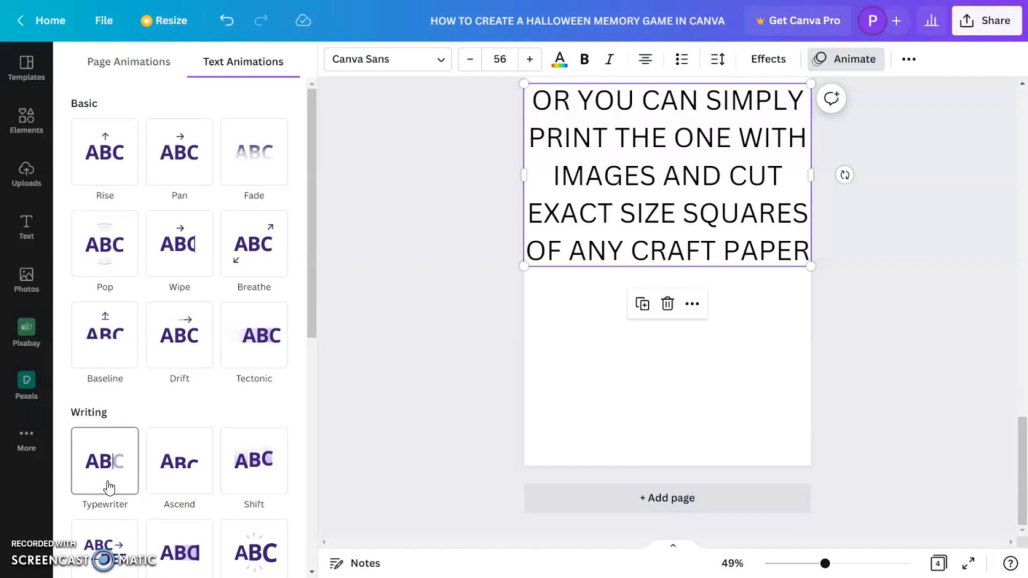
Change the wording after "OR YOU CAN SIMPLY" to "PLAY ONLINE VIA TEAMS USING THE PAGE 3 LIKE I SHOWD YOU".
{"action": "double_click", "coordinate": [621, 216]}
{"action": "left_click", "coordinate": [618, 124]}
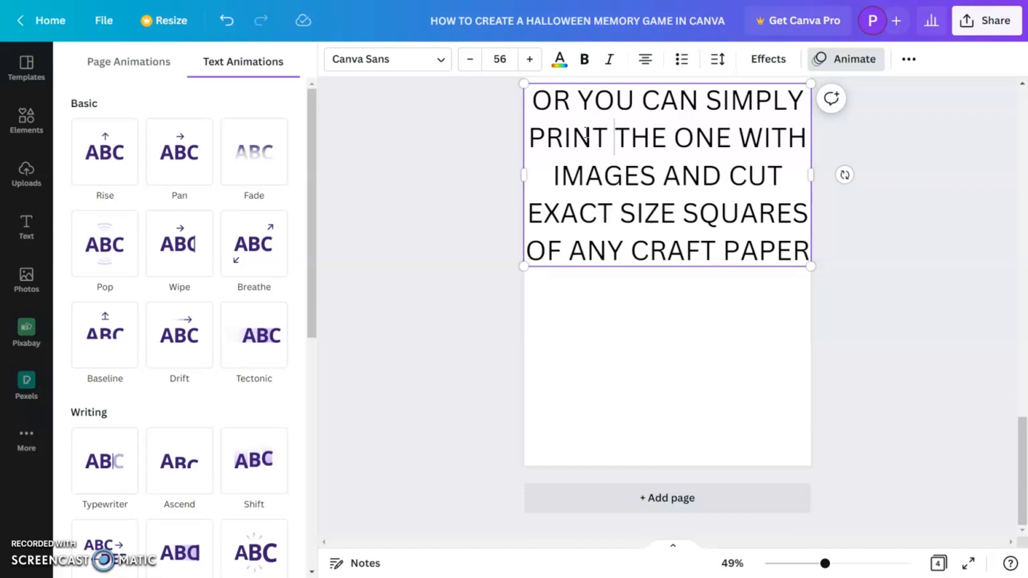
{"action": "left_click_drag", "start_coordinate": [532, 134], "coordinate": [795, 254]}
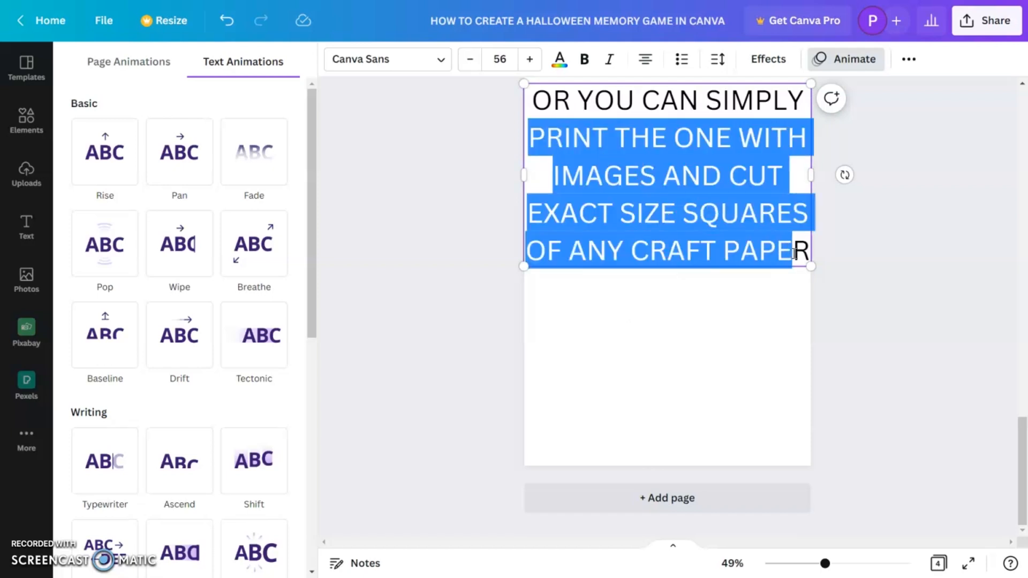
{"action": "type", "text": "PLA"}
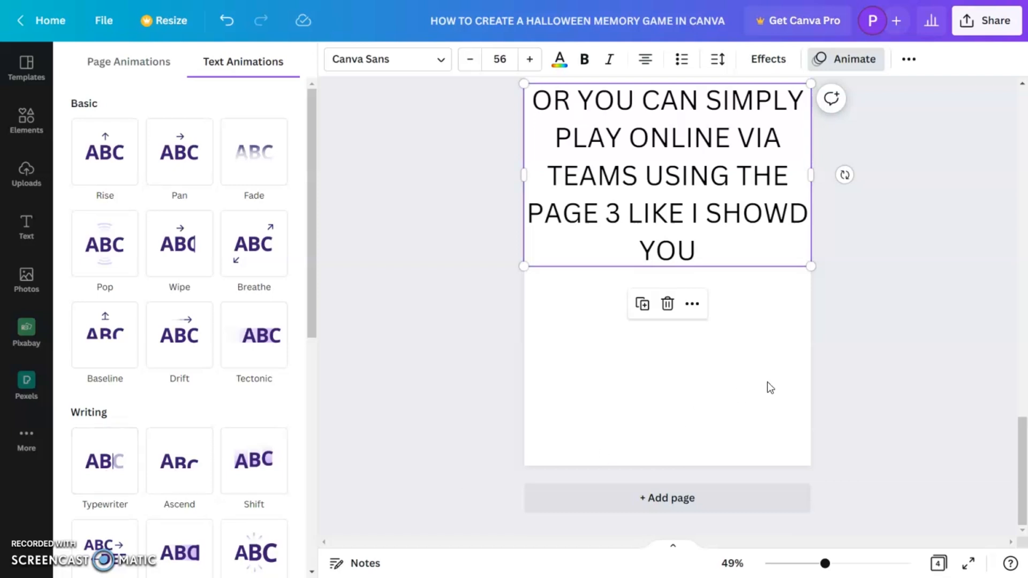
{"action": "left_click", "coordinate": [802, 336]}
Open the page 4 text box for editing and select all of its text.
{"action": "left_click", "coordinate": [721, 233]}
{"action": "double_click", "coordinate": [721, 232]}
{"action": "key", "text": "ctrl+a"}
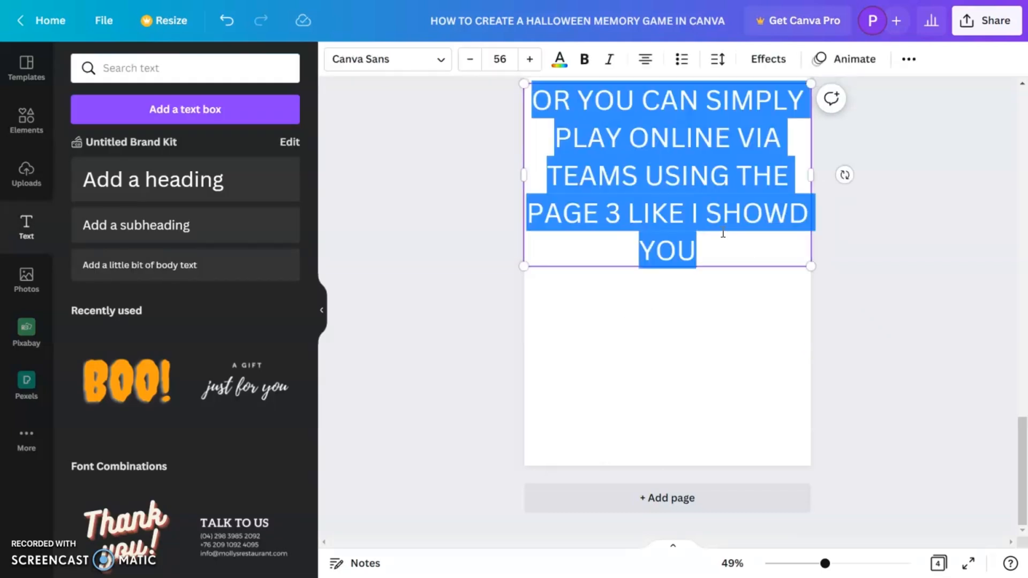